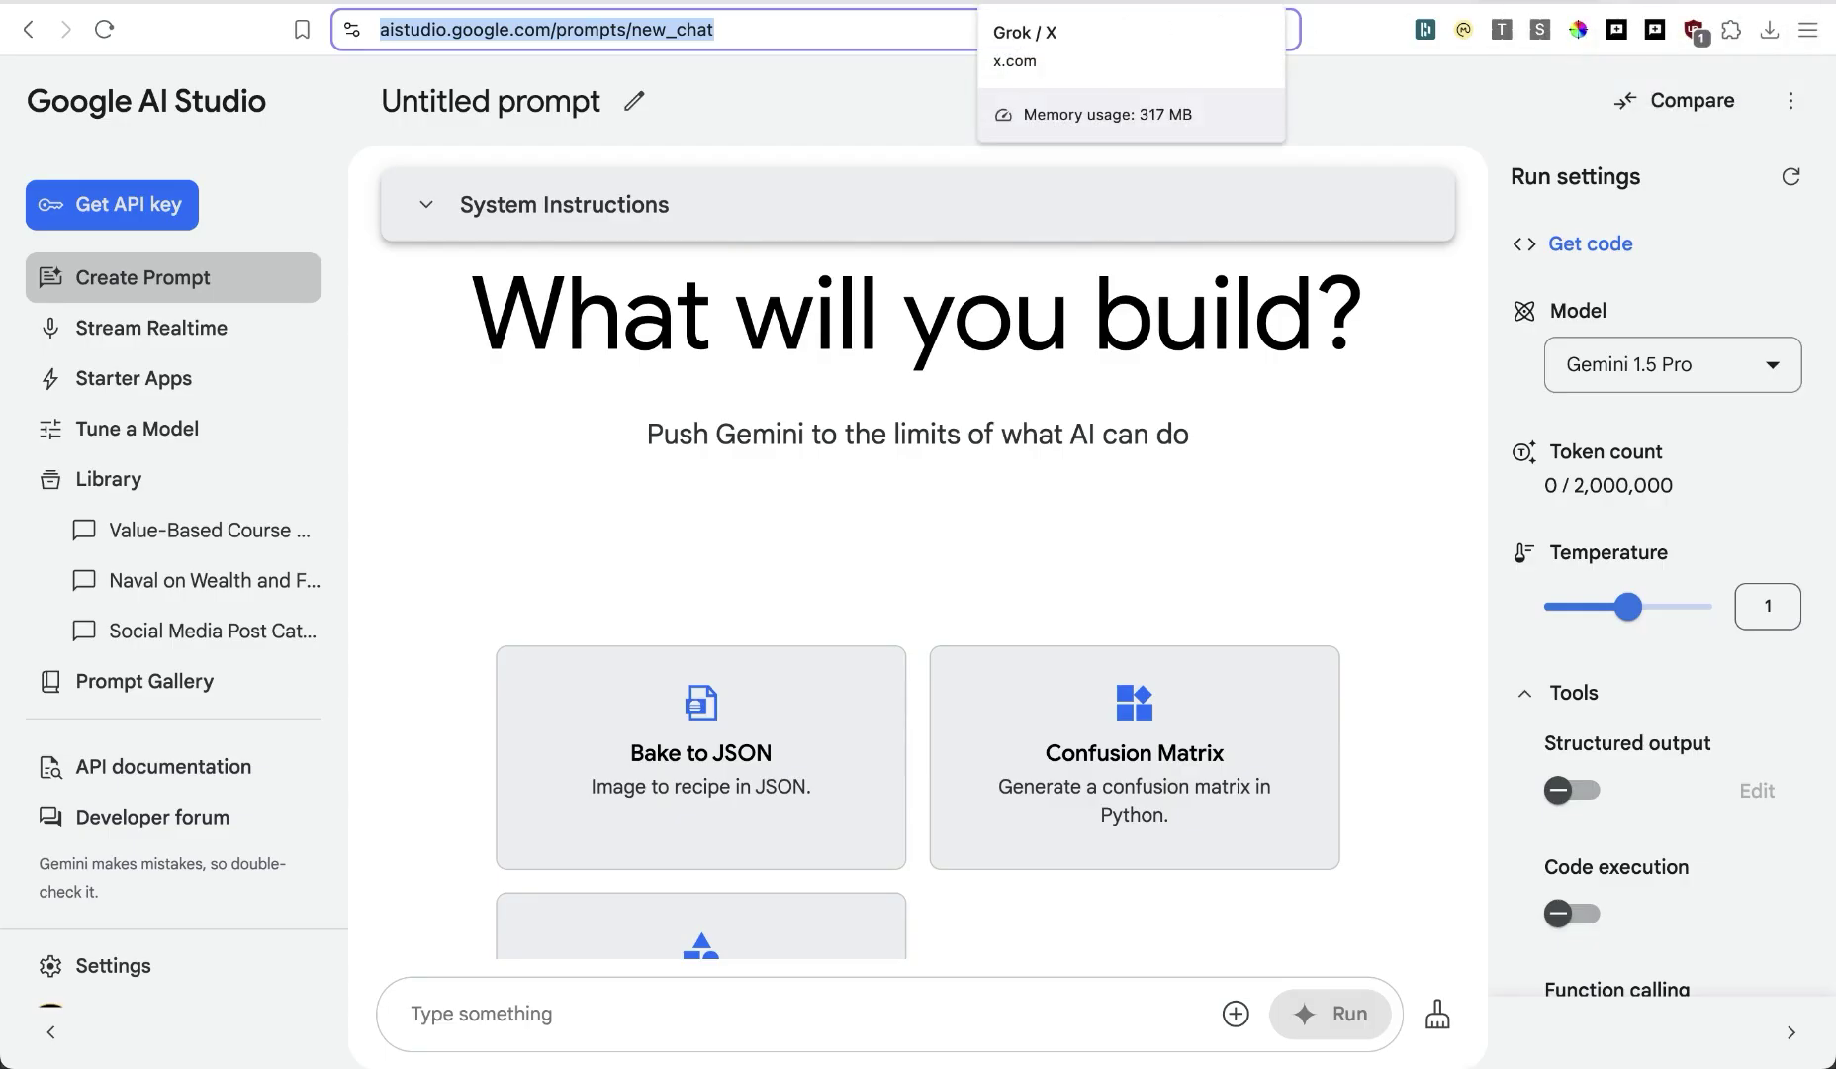
Read through the Grok-2 announcement on the x.ai blog, then return to the Grok conversation
key(ctrl+Tab)
key(ctrl+Tab)
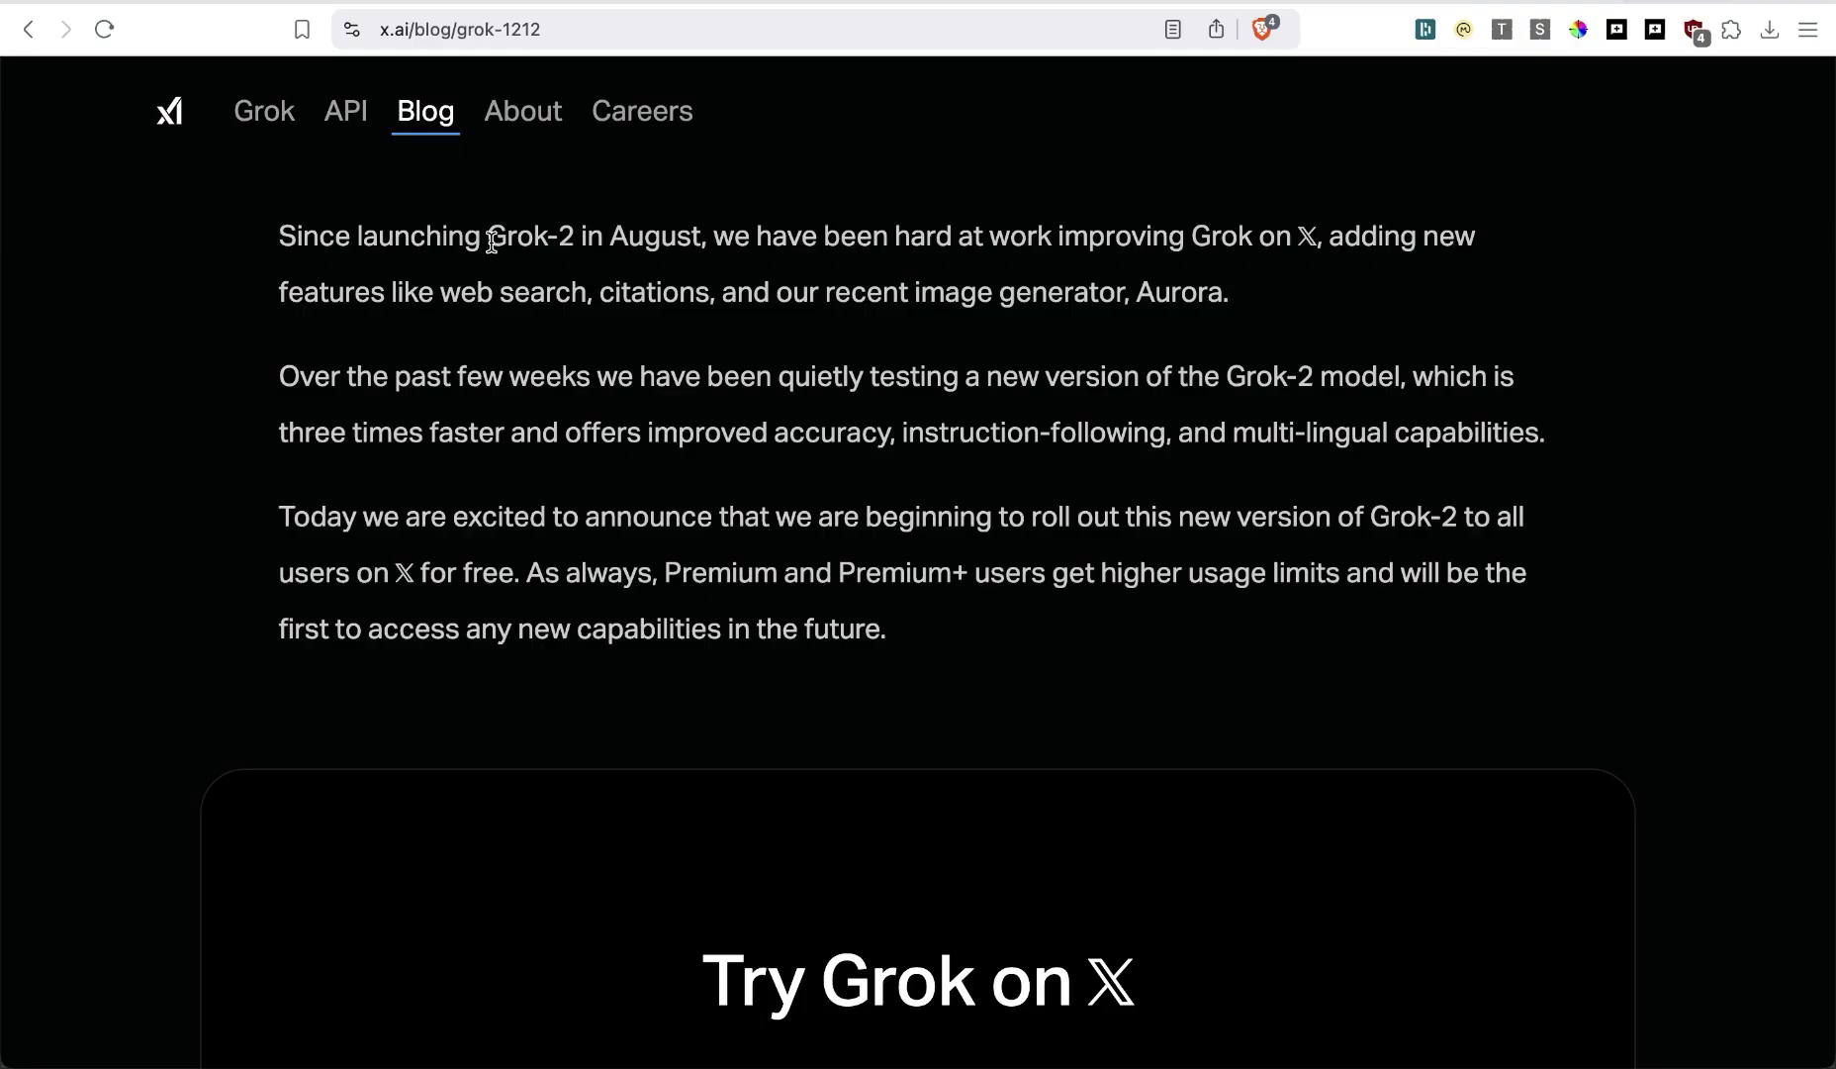
drag(491, 242, 578, 237)
click(577, 237)
scroll(1062, 760, down, 3)
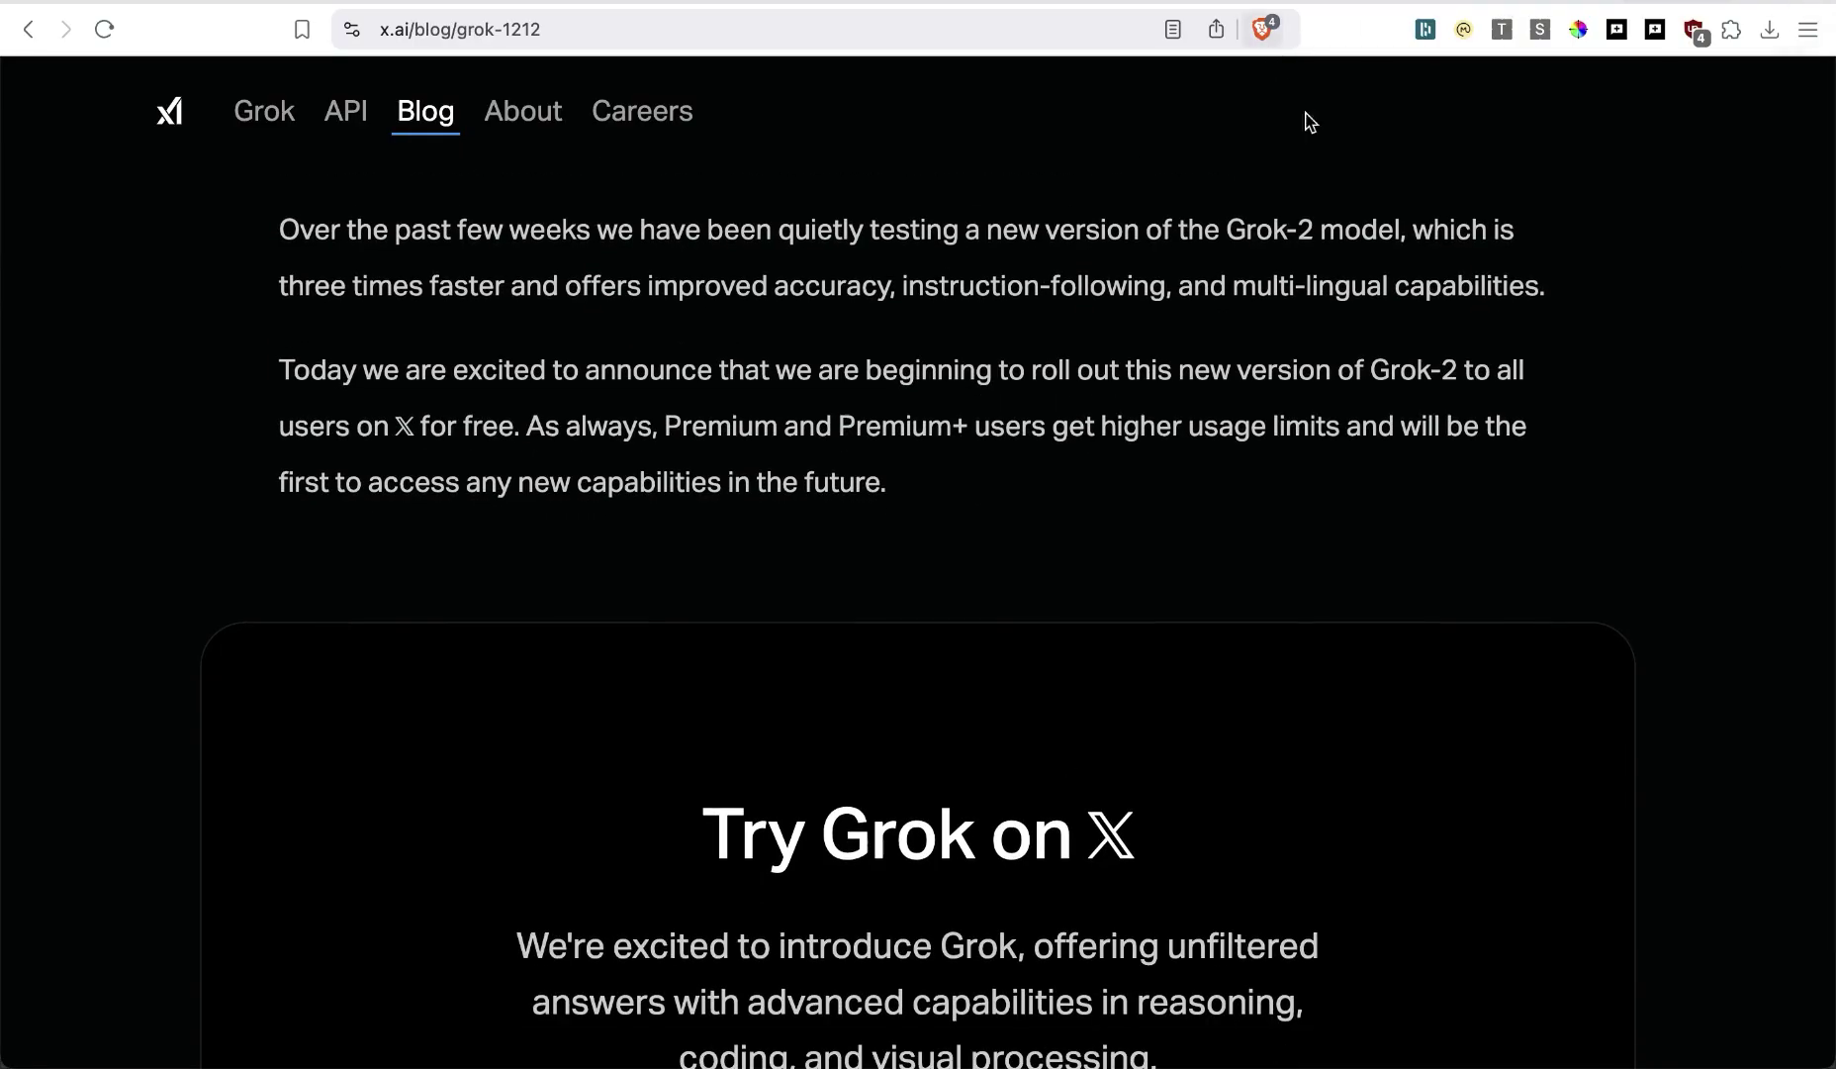
key(ctrl+shift+Tab)
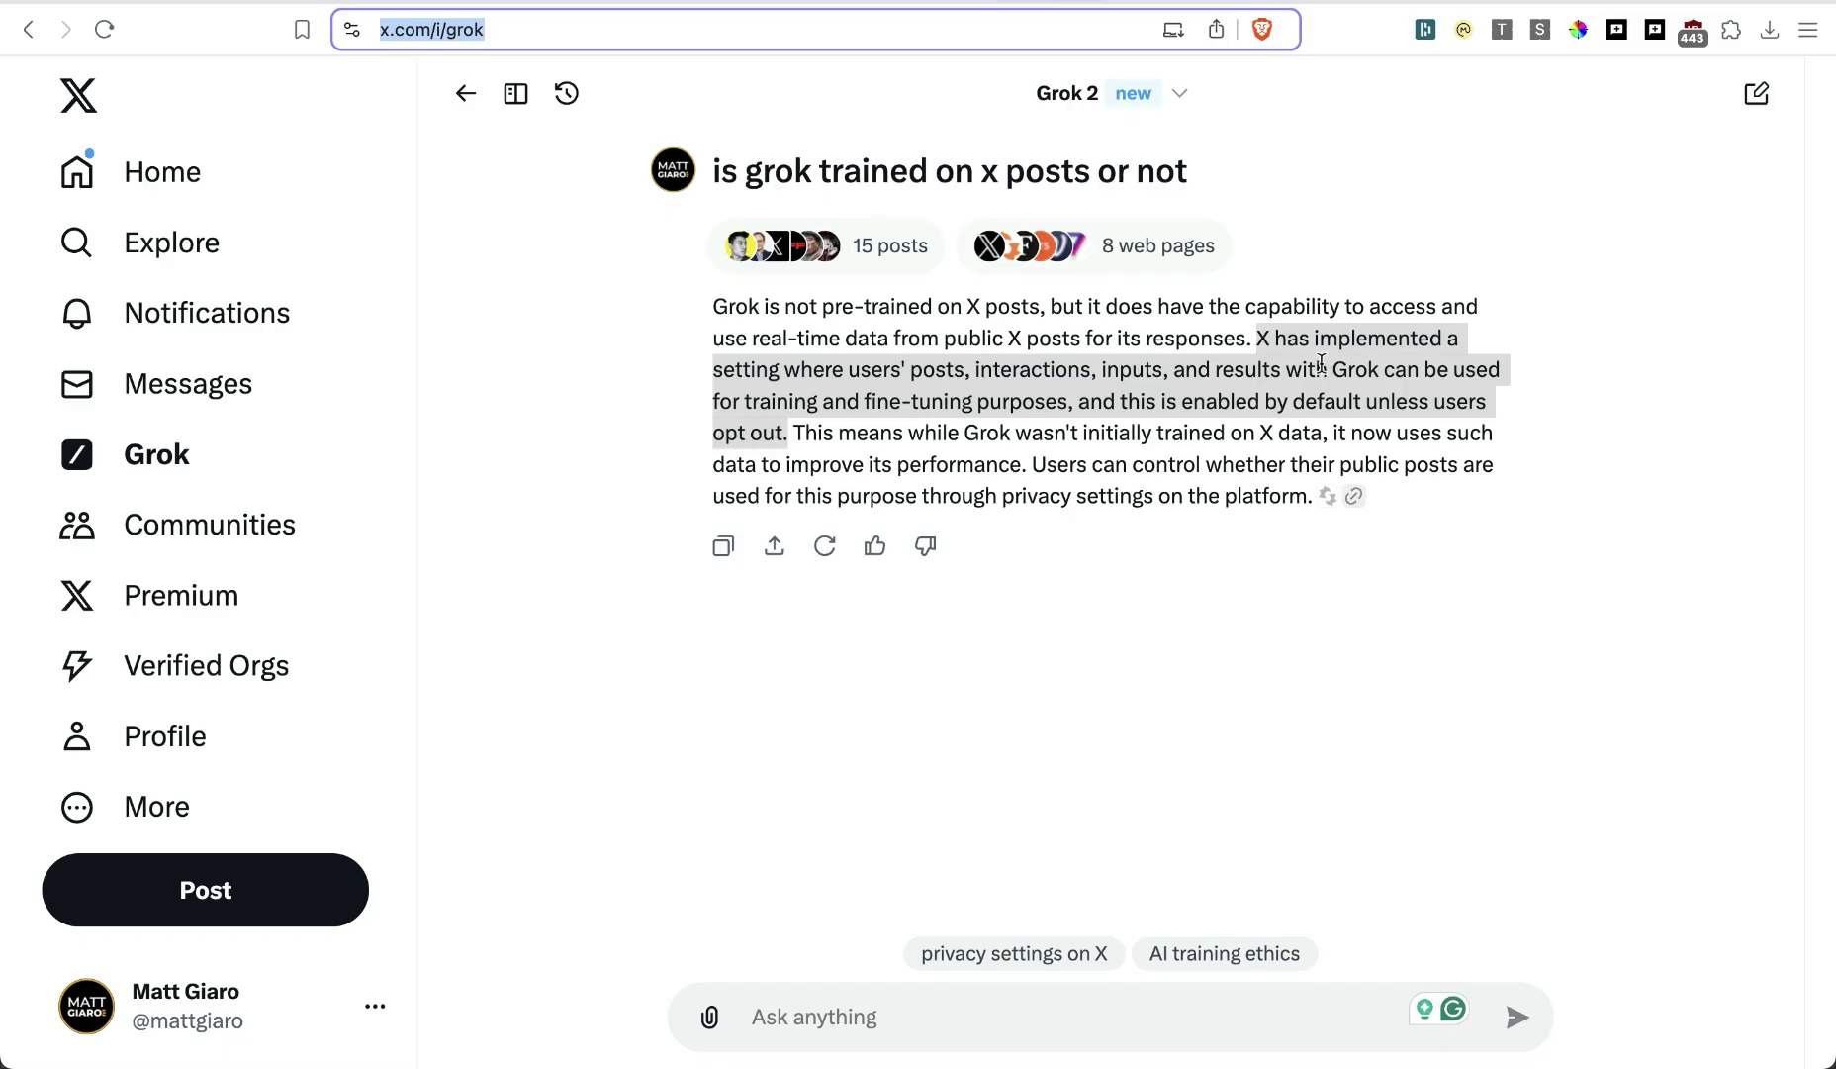
Highlight the sentence in Grok's answer about the X setting to opt out of training
click(1277, 361)
drag(1254, 338, 1465, 379)
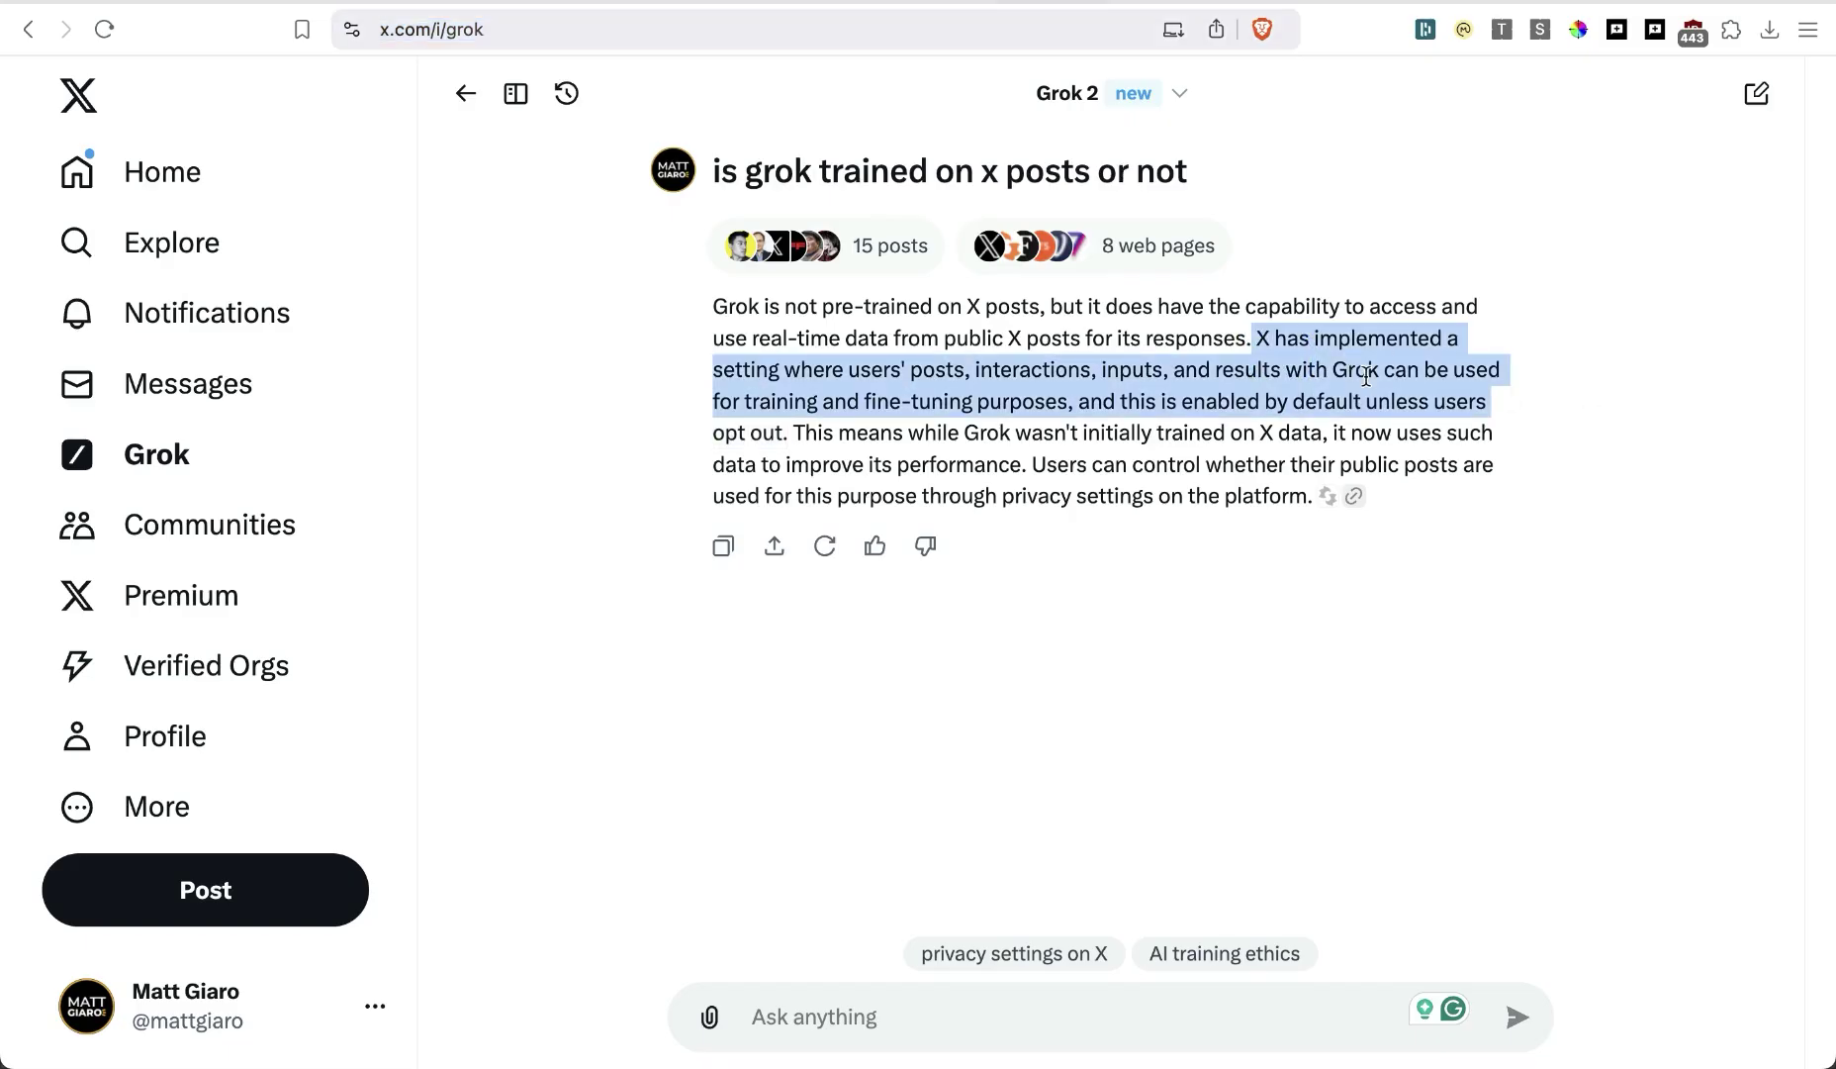
drag(784, 440, 709, 388)
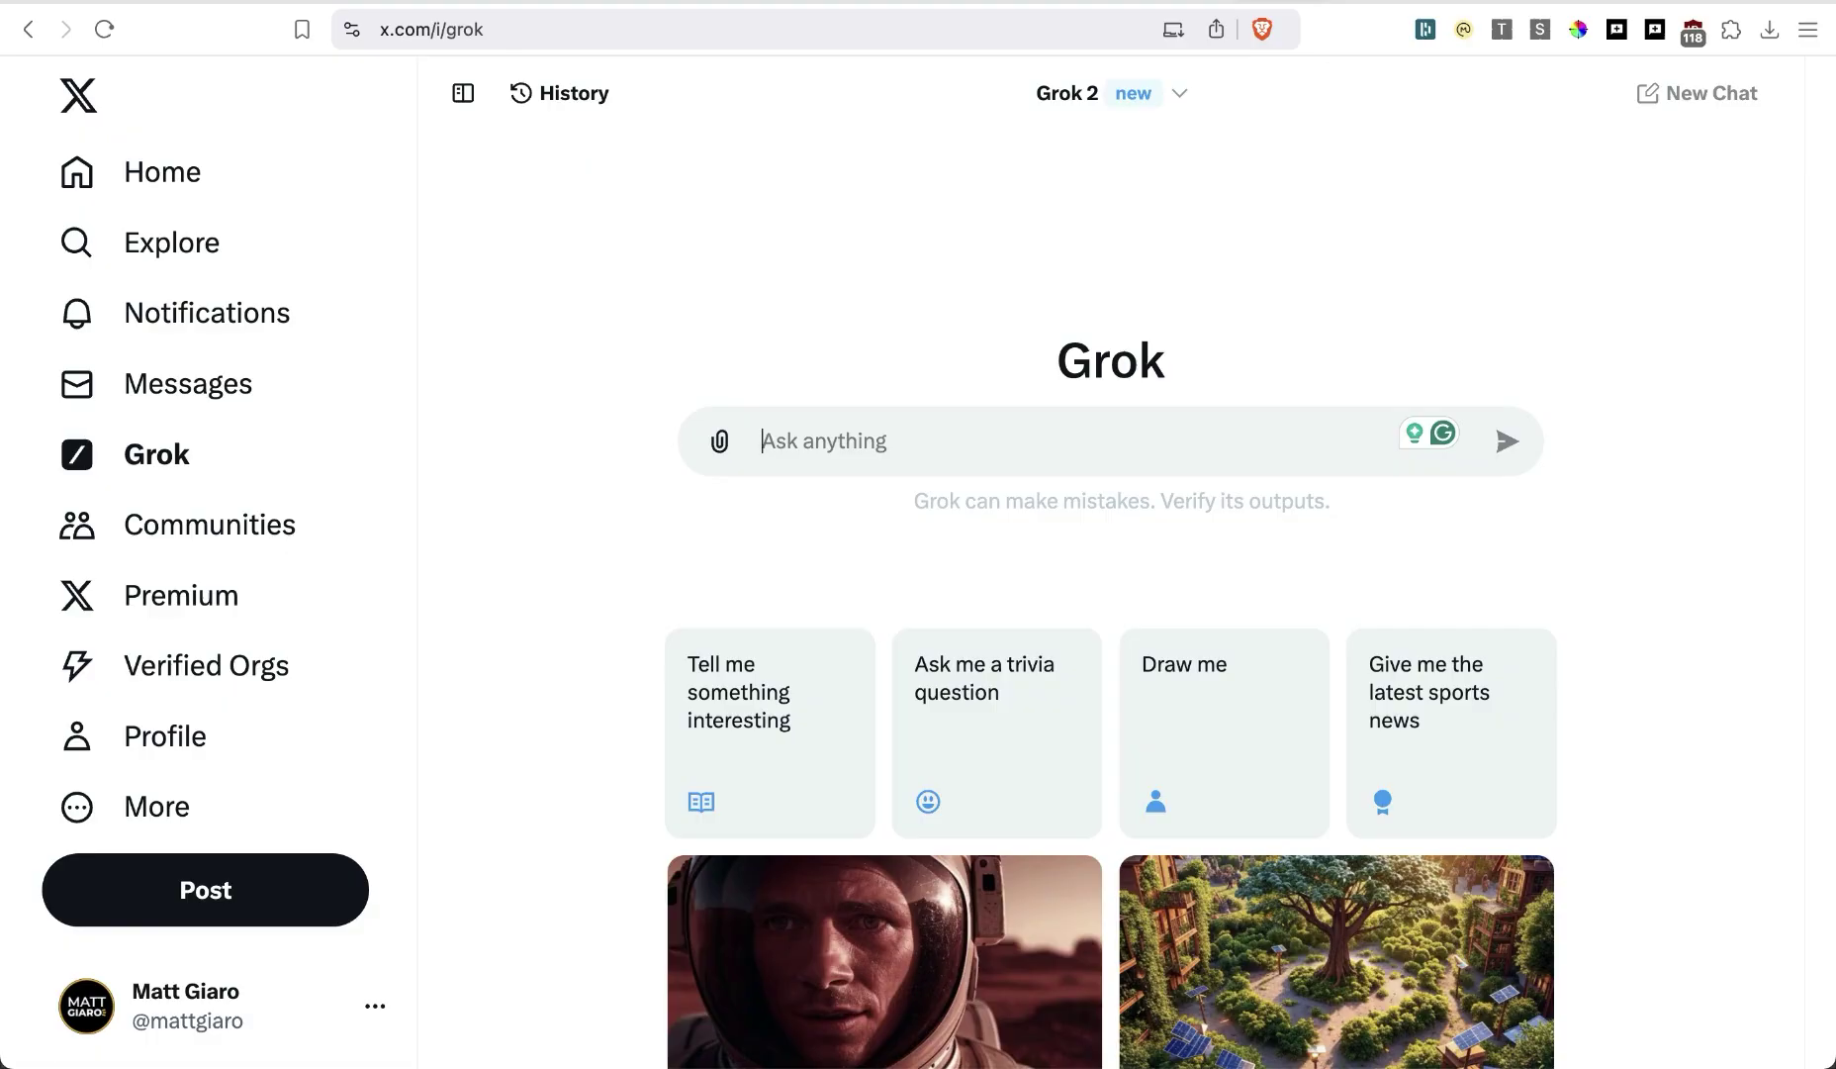
Write the prompt 'Please write 3 x posts in the style of Justin welsh...' and start a new line
click(762, 441)
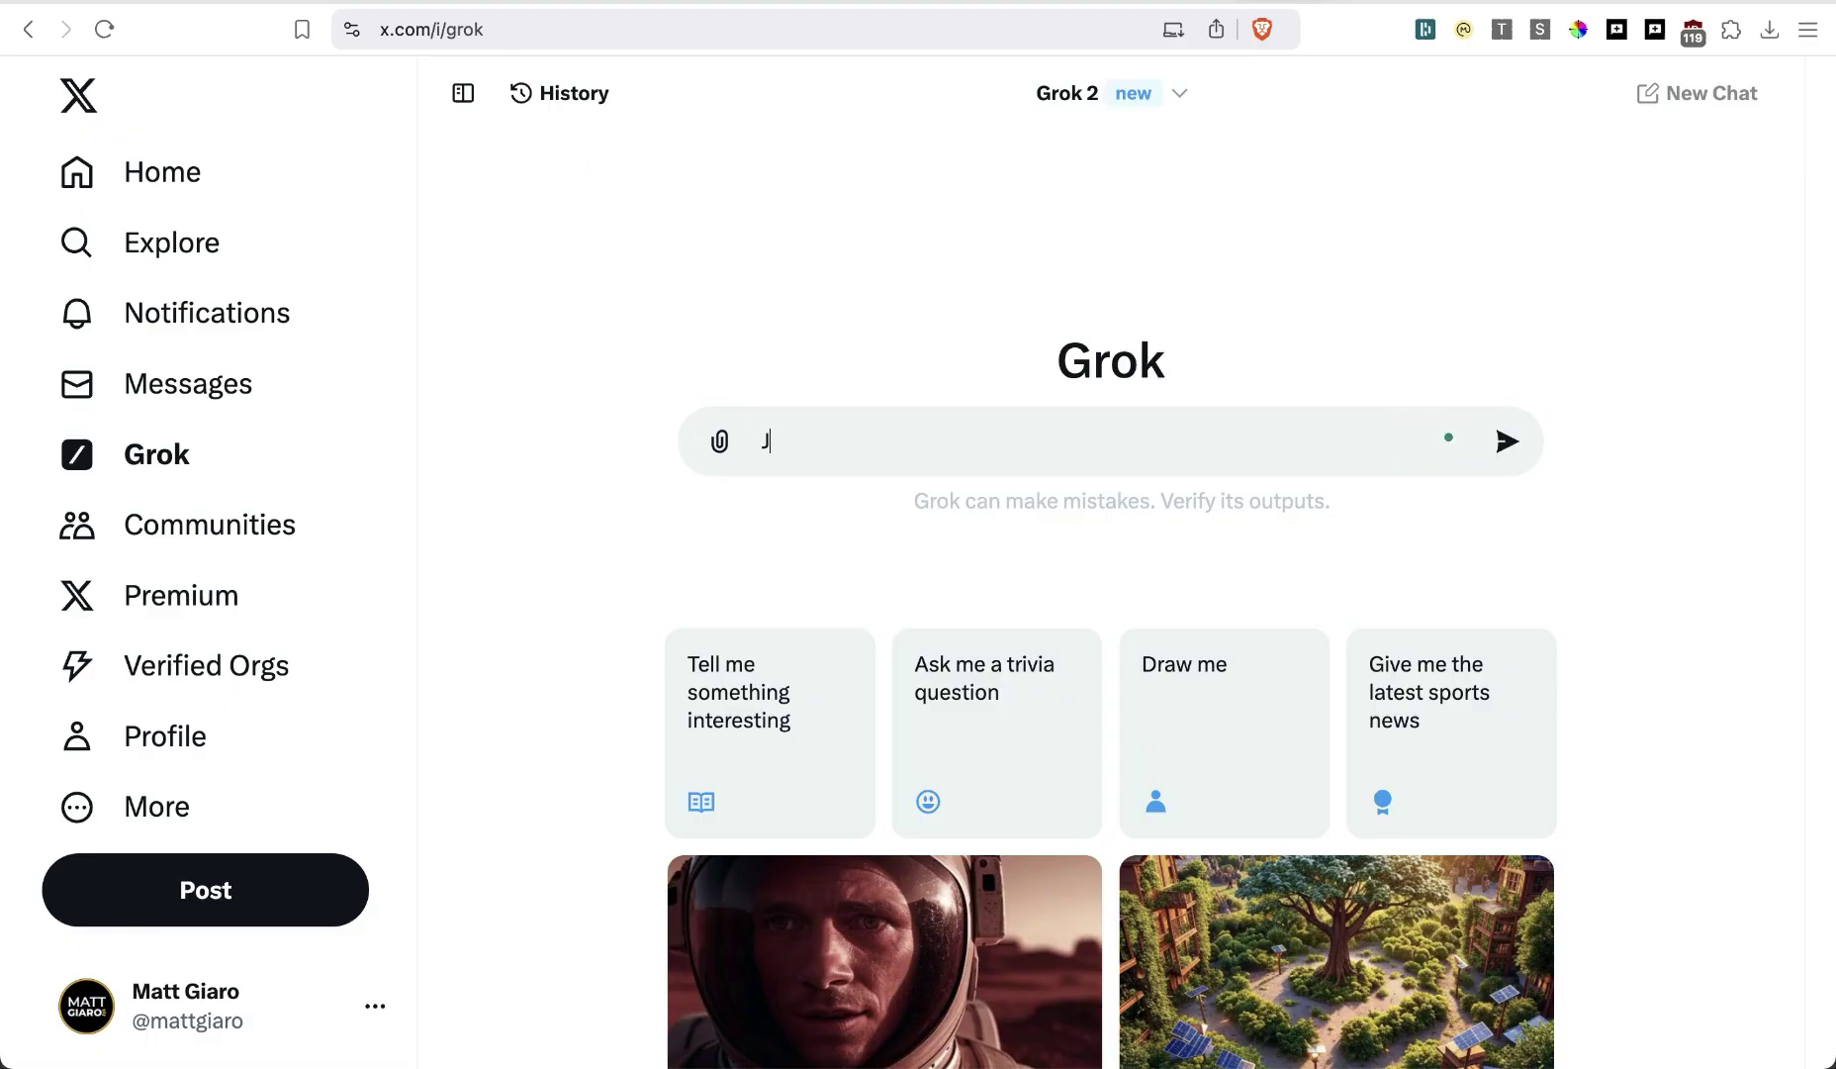
text(Please write 4)
key(BackSpace)
text(3)
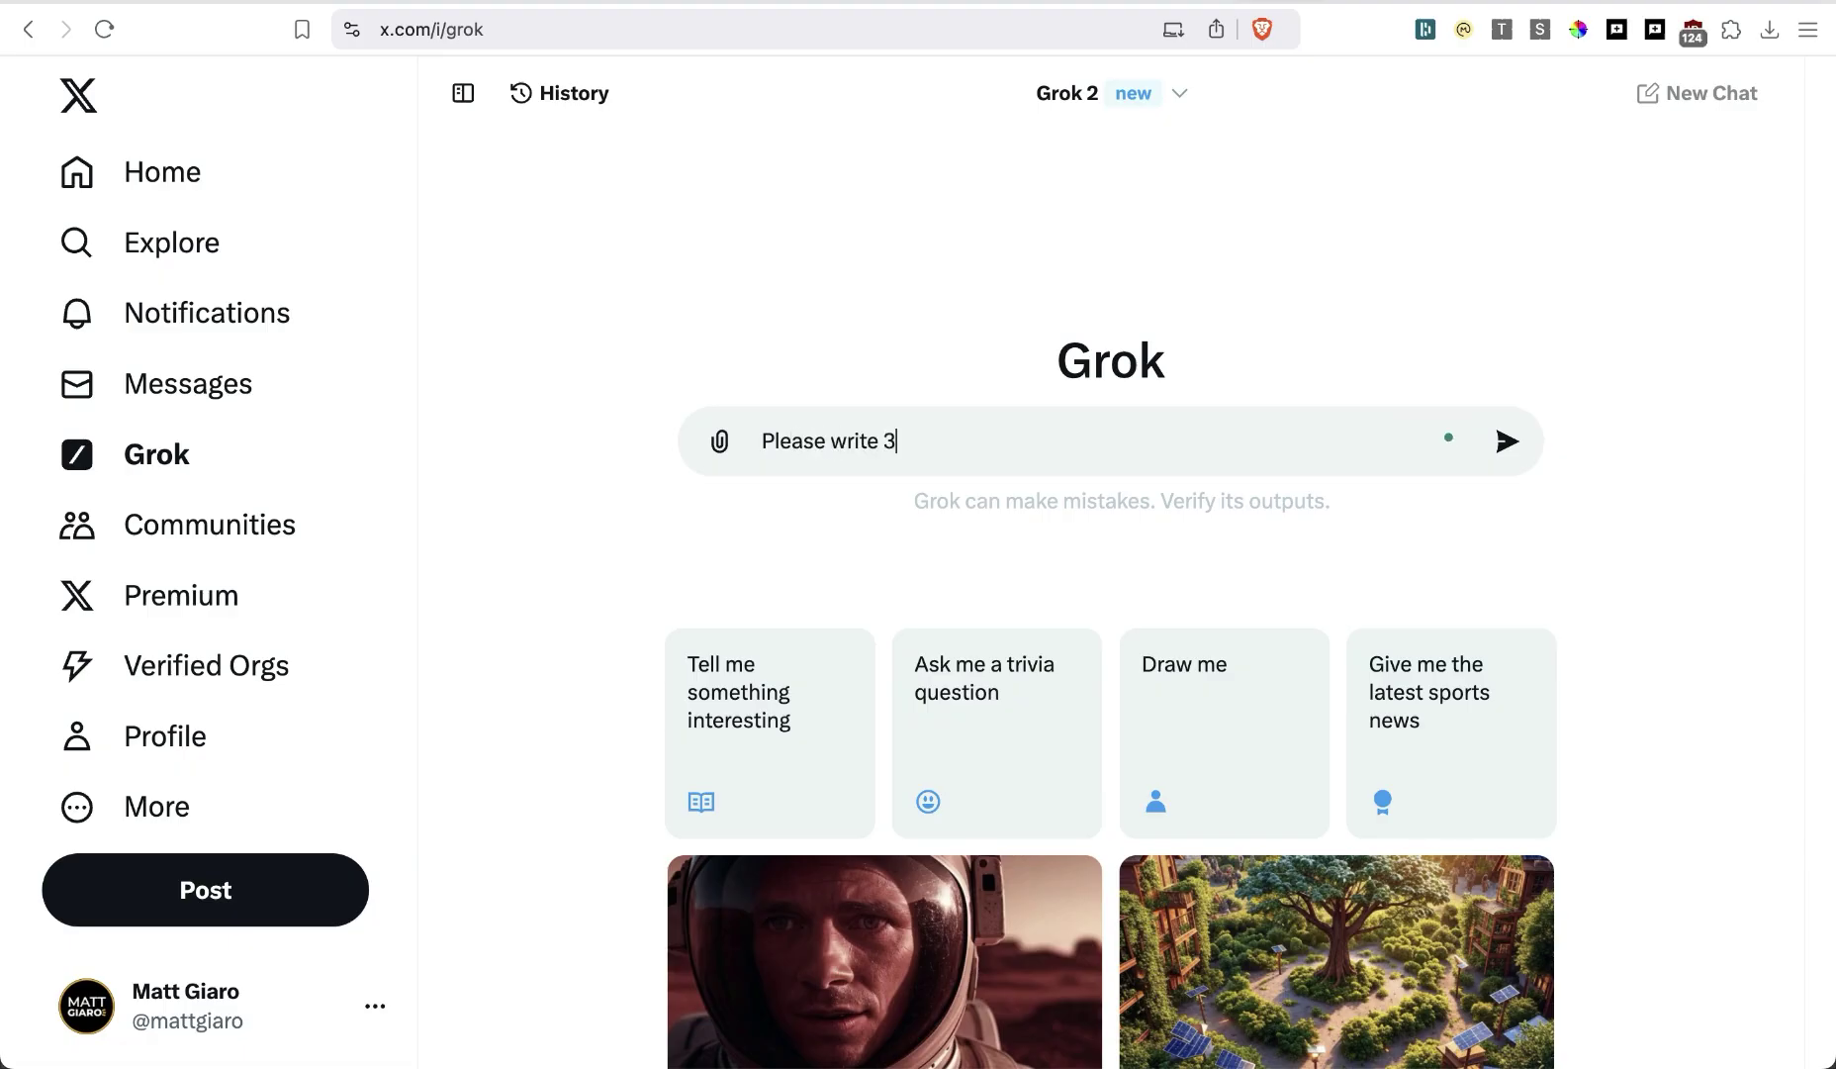
text( x posts in the sty)
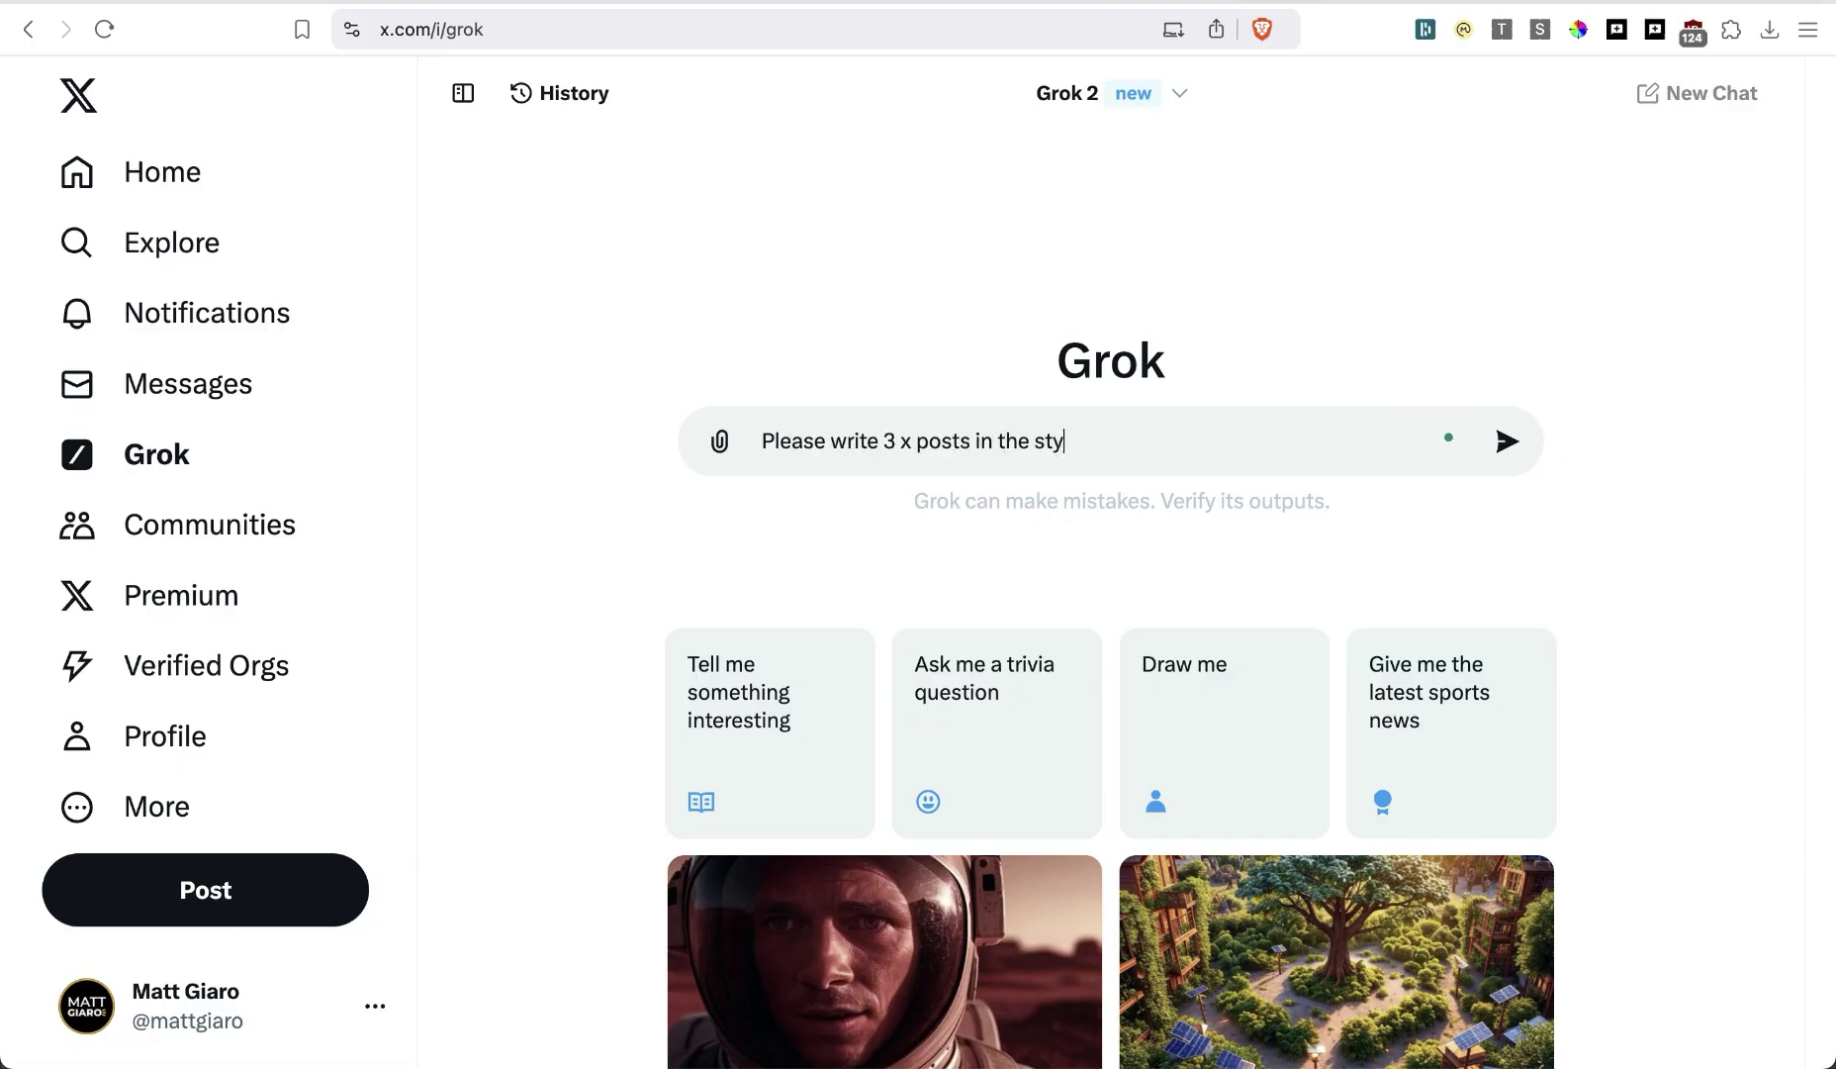
text(le of Justin welsh...)
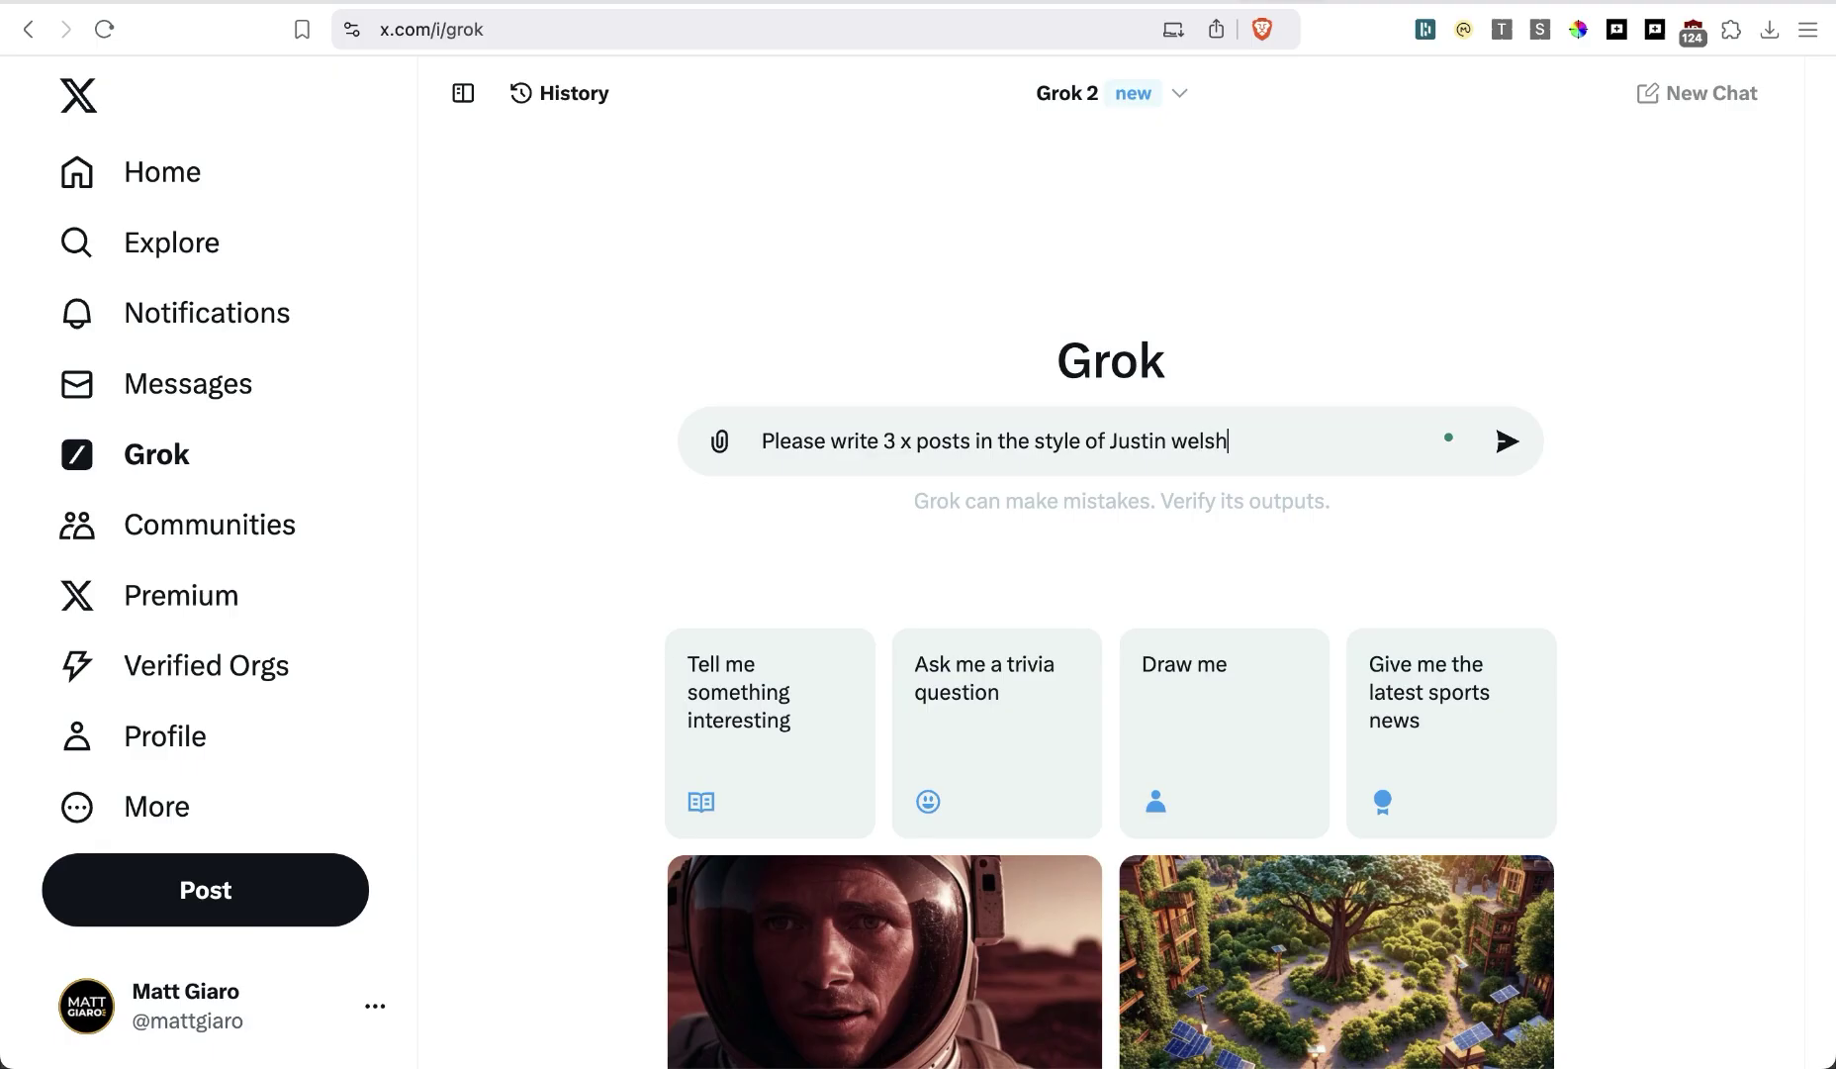
key(shift+Return)
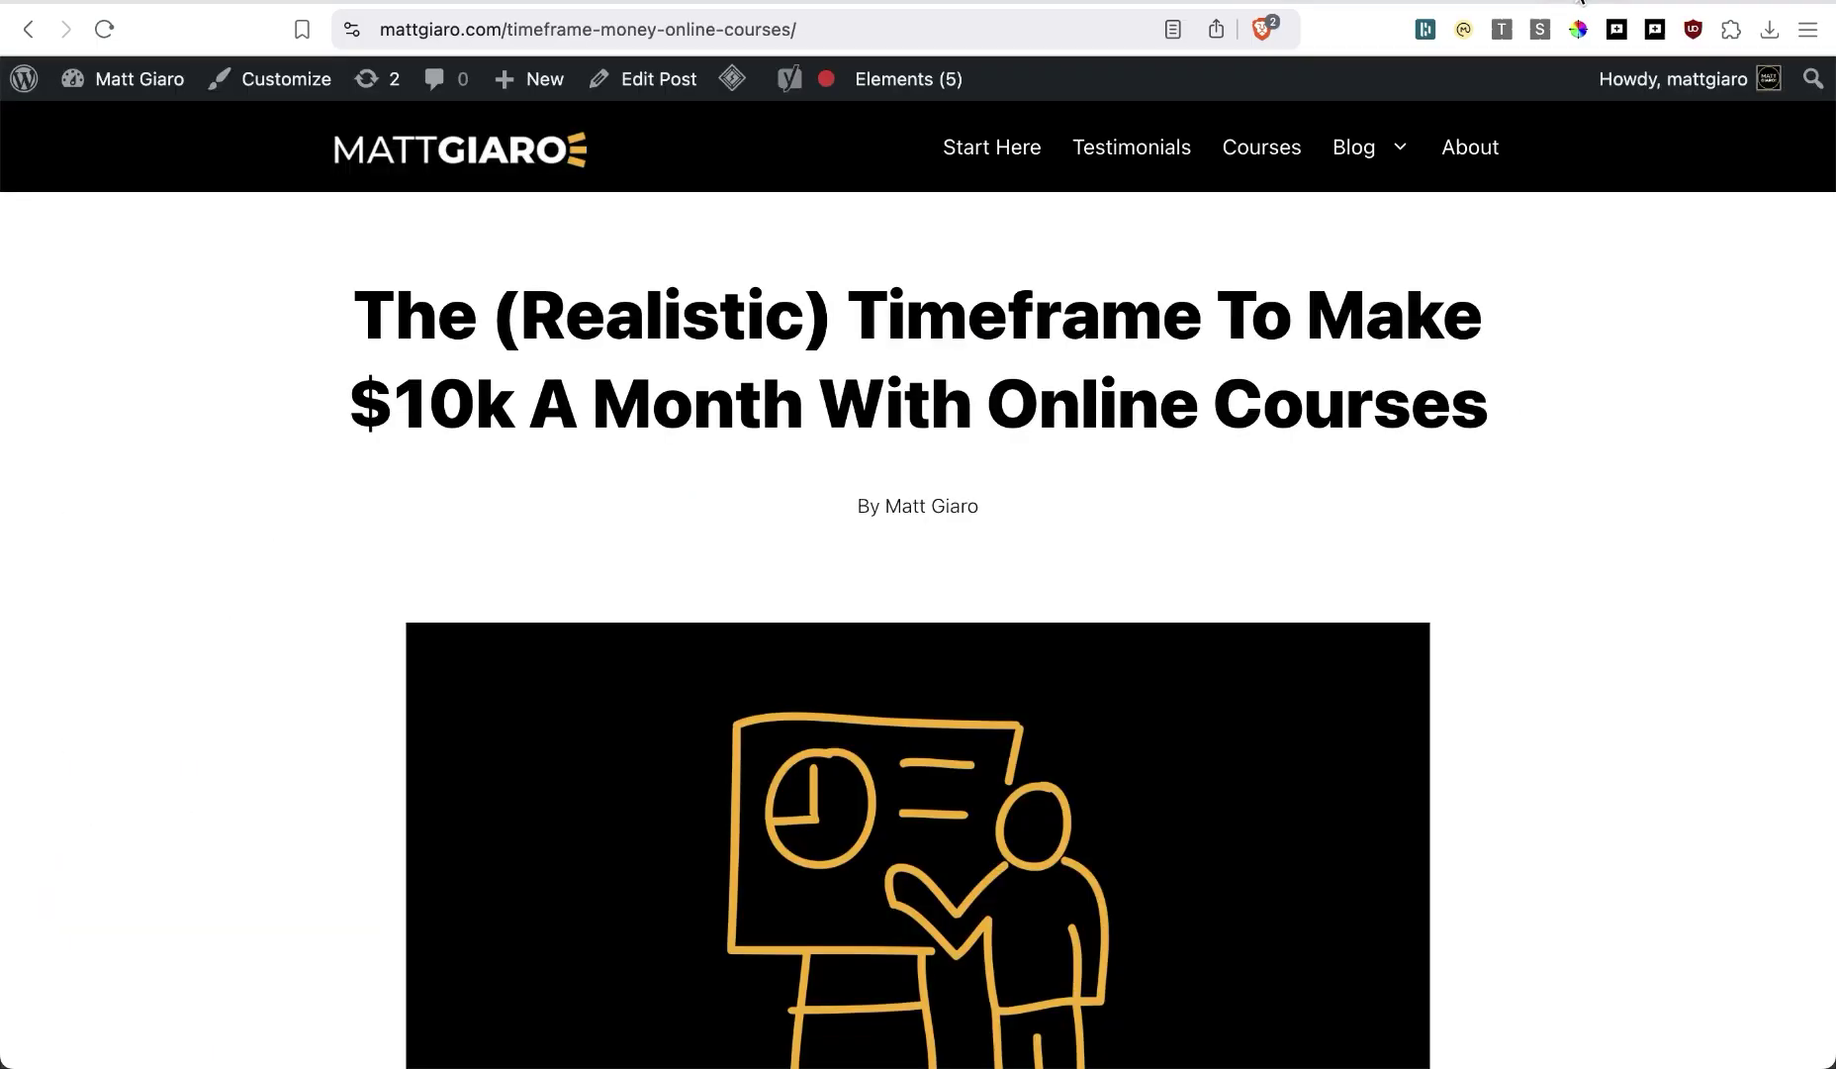
Look over the blog post on the realistic timeframe to make $10k a month, then return to Grok
drag(354, 297, 1610, 431)
click(1610, 431)
click(1109, 465)
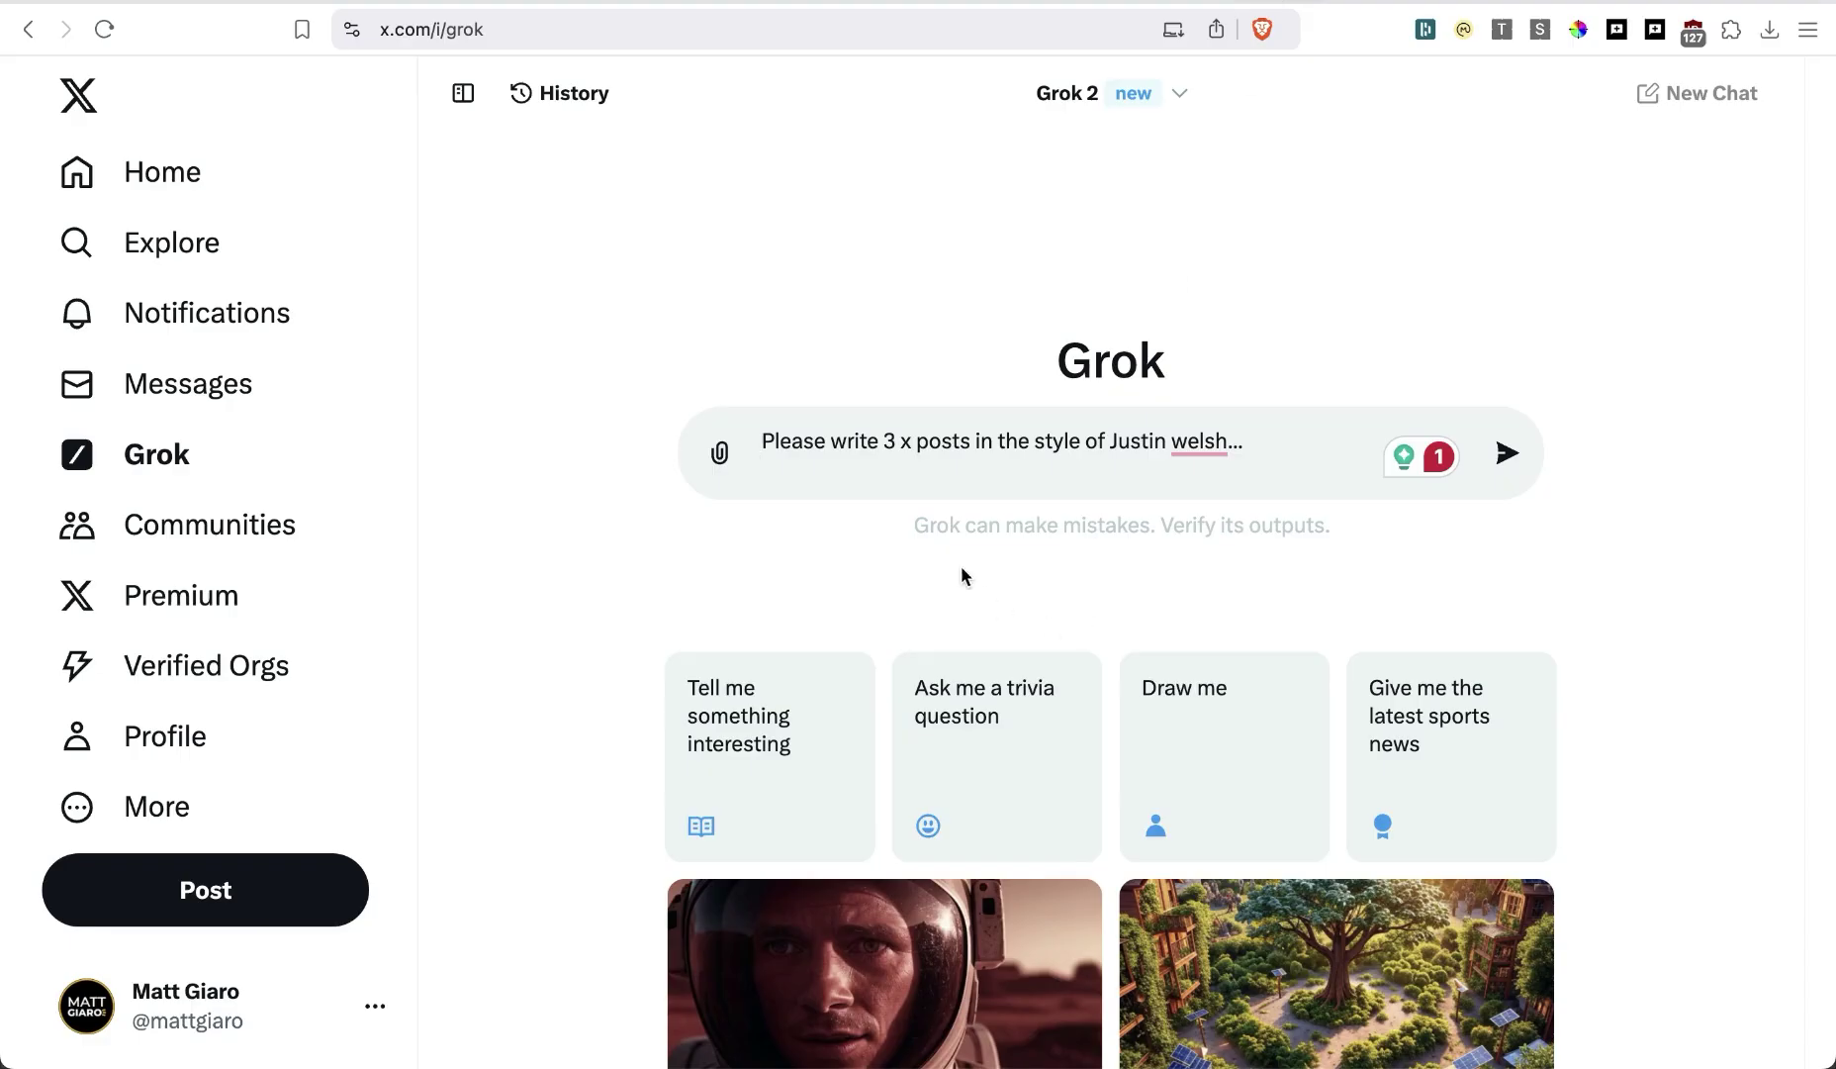
Add the course-ideas line under 'About this idea:' and send the prompt to Grok
click(927, 468)
text(Generate course ideas by paying attention to common questions from audience)
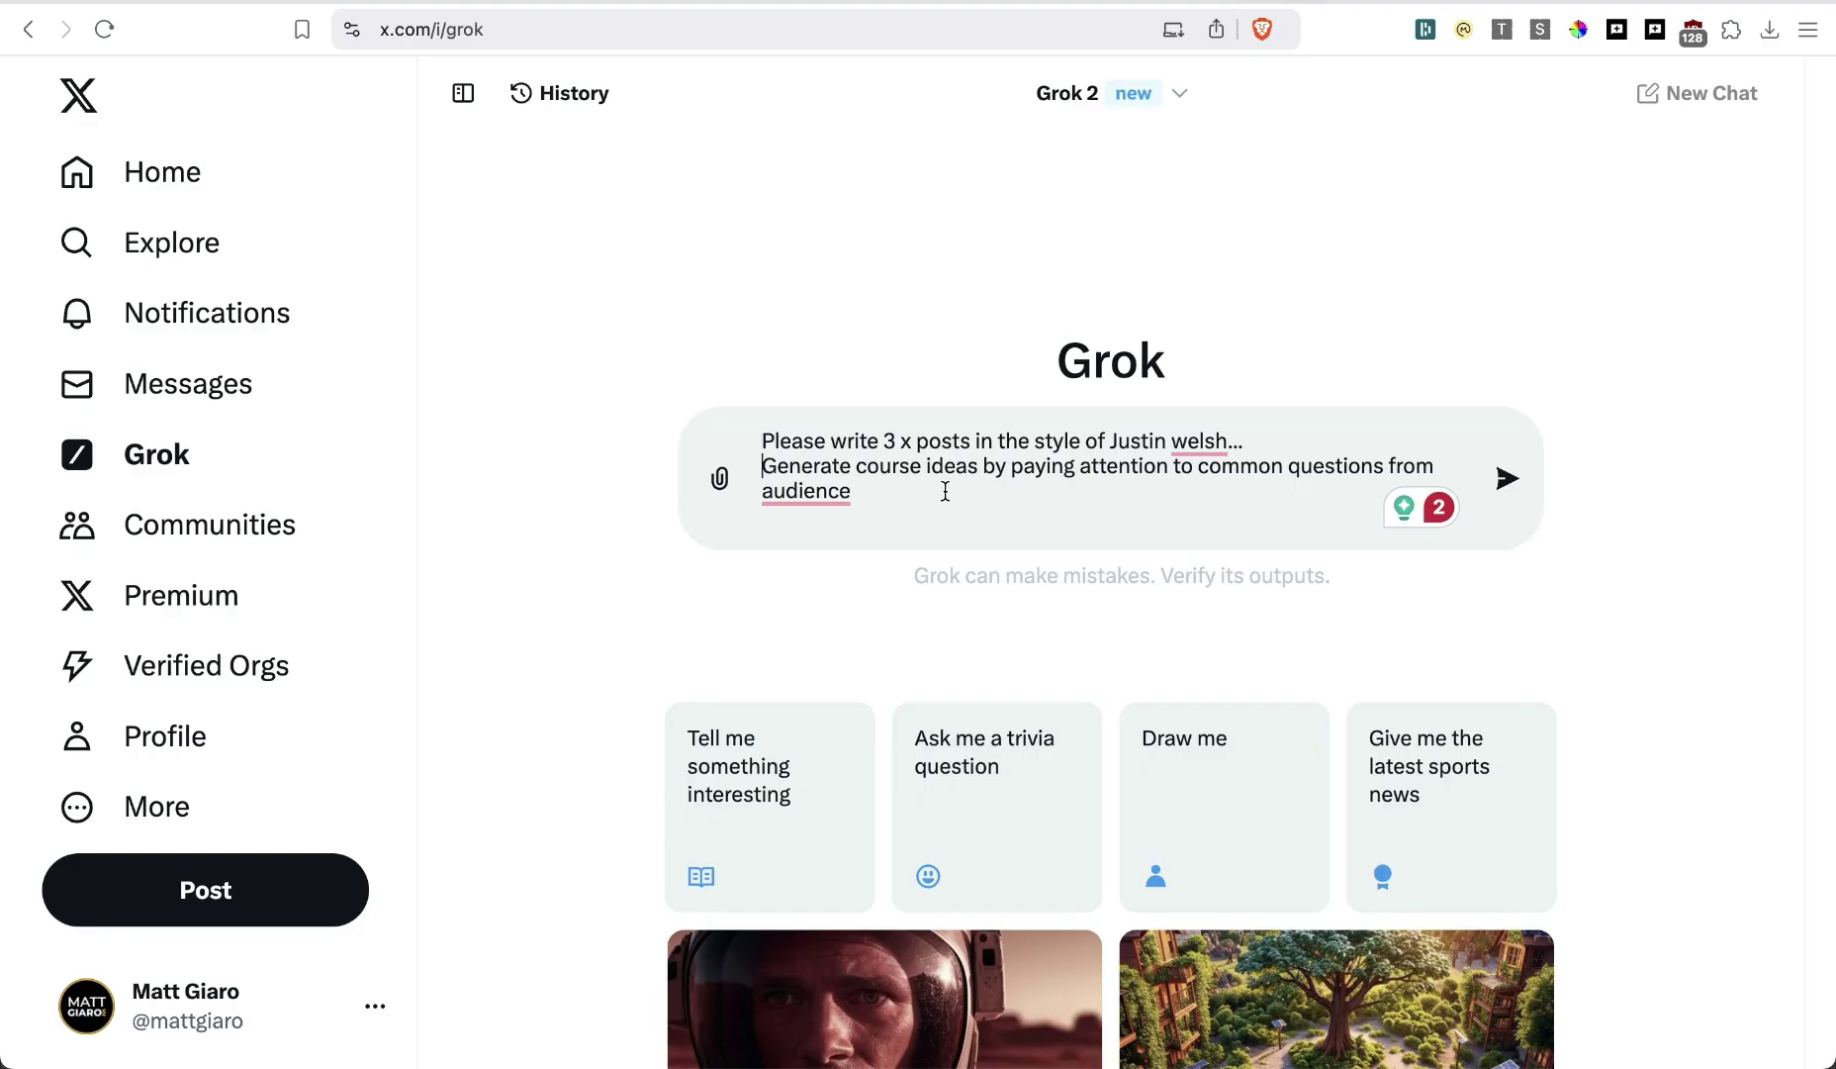
text(About this idea:)
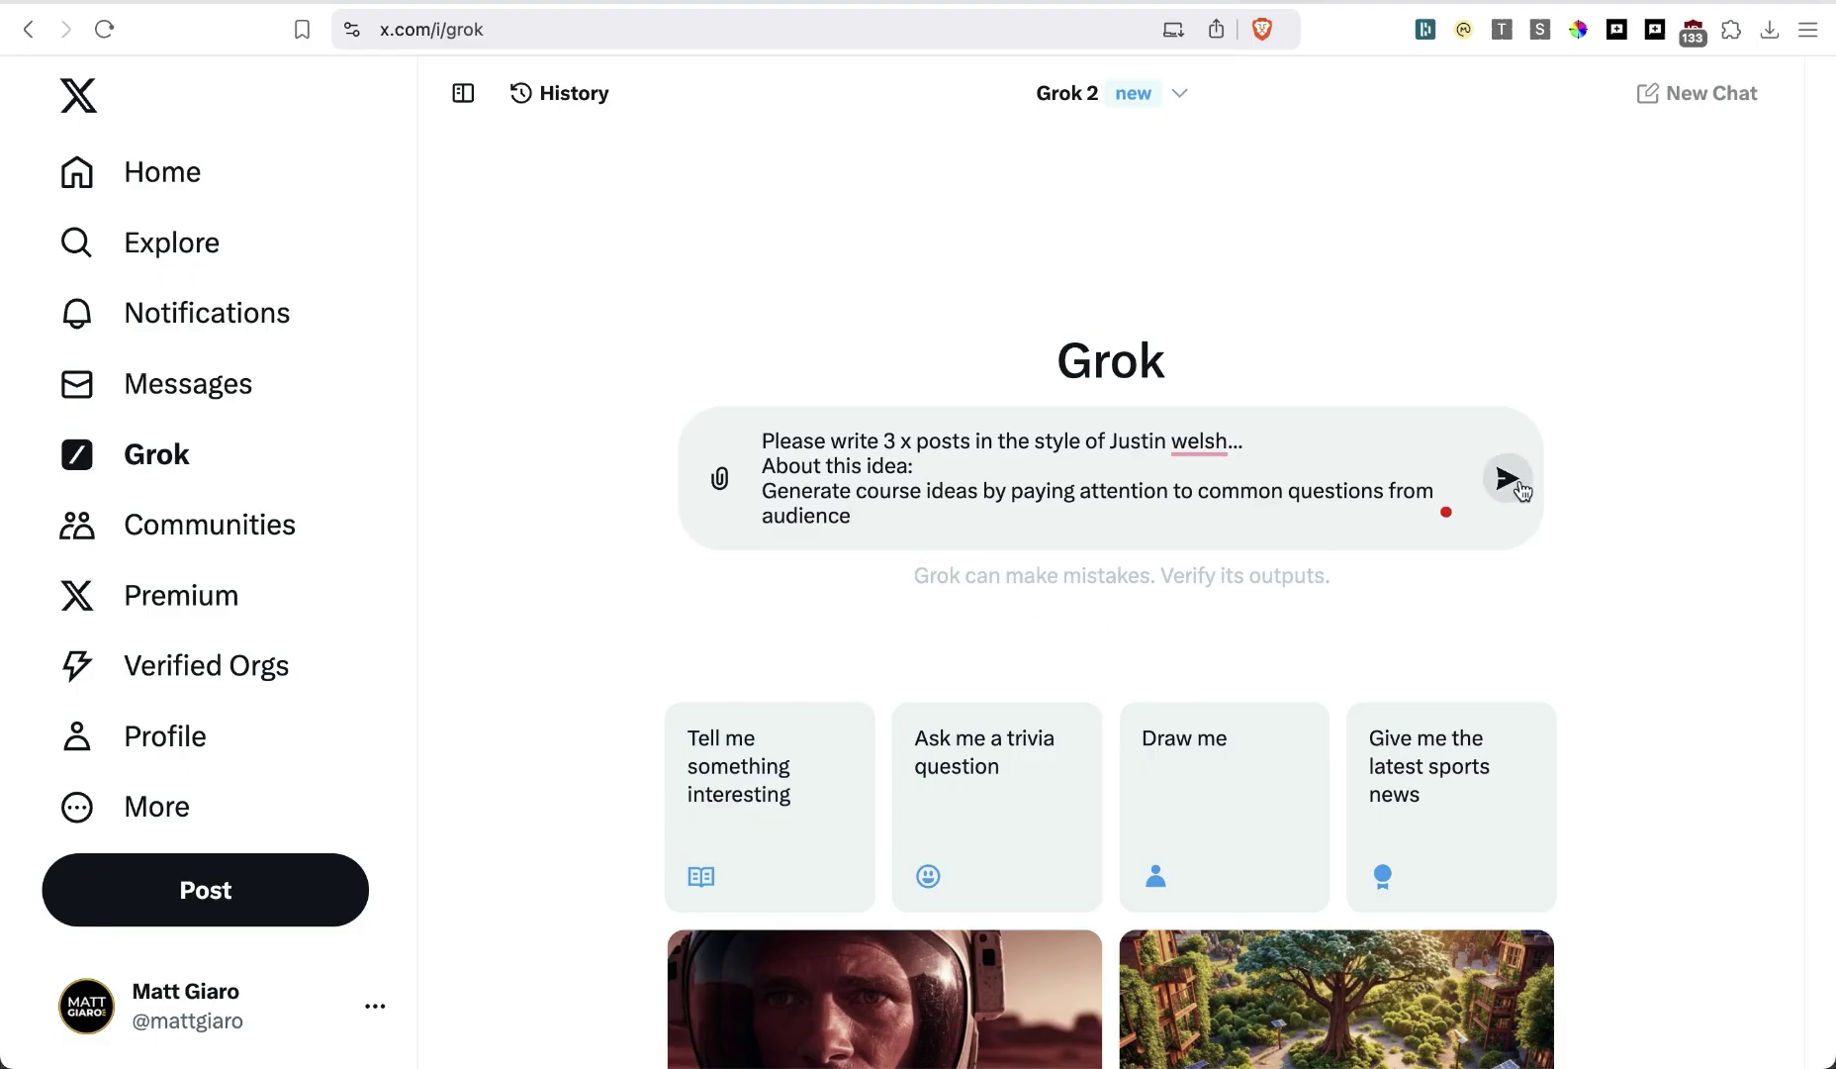
click(1520, 489)
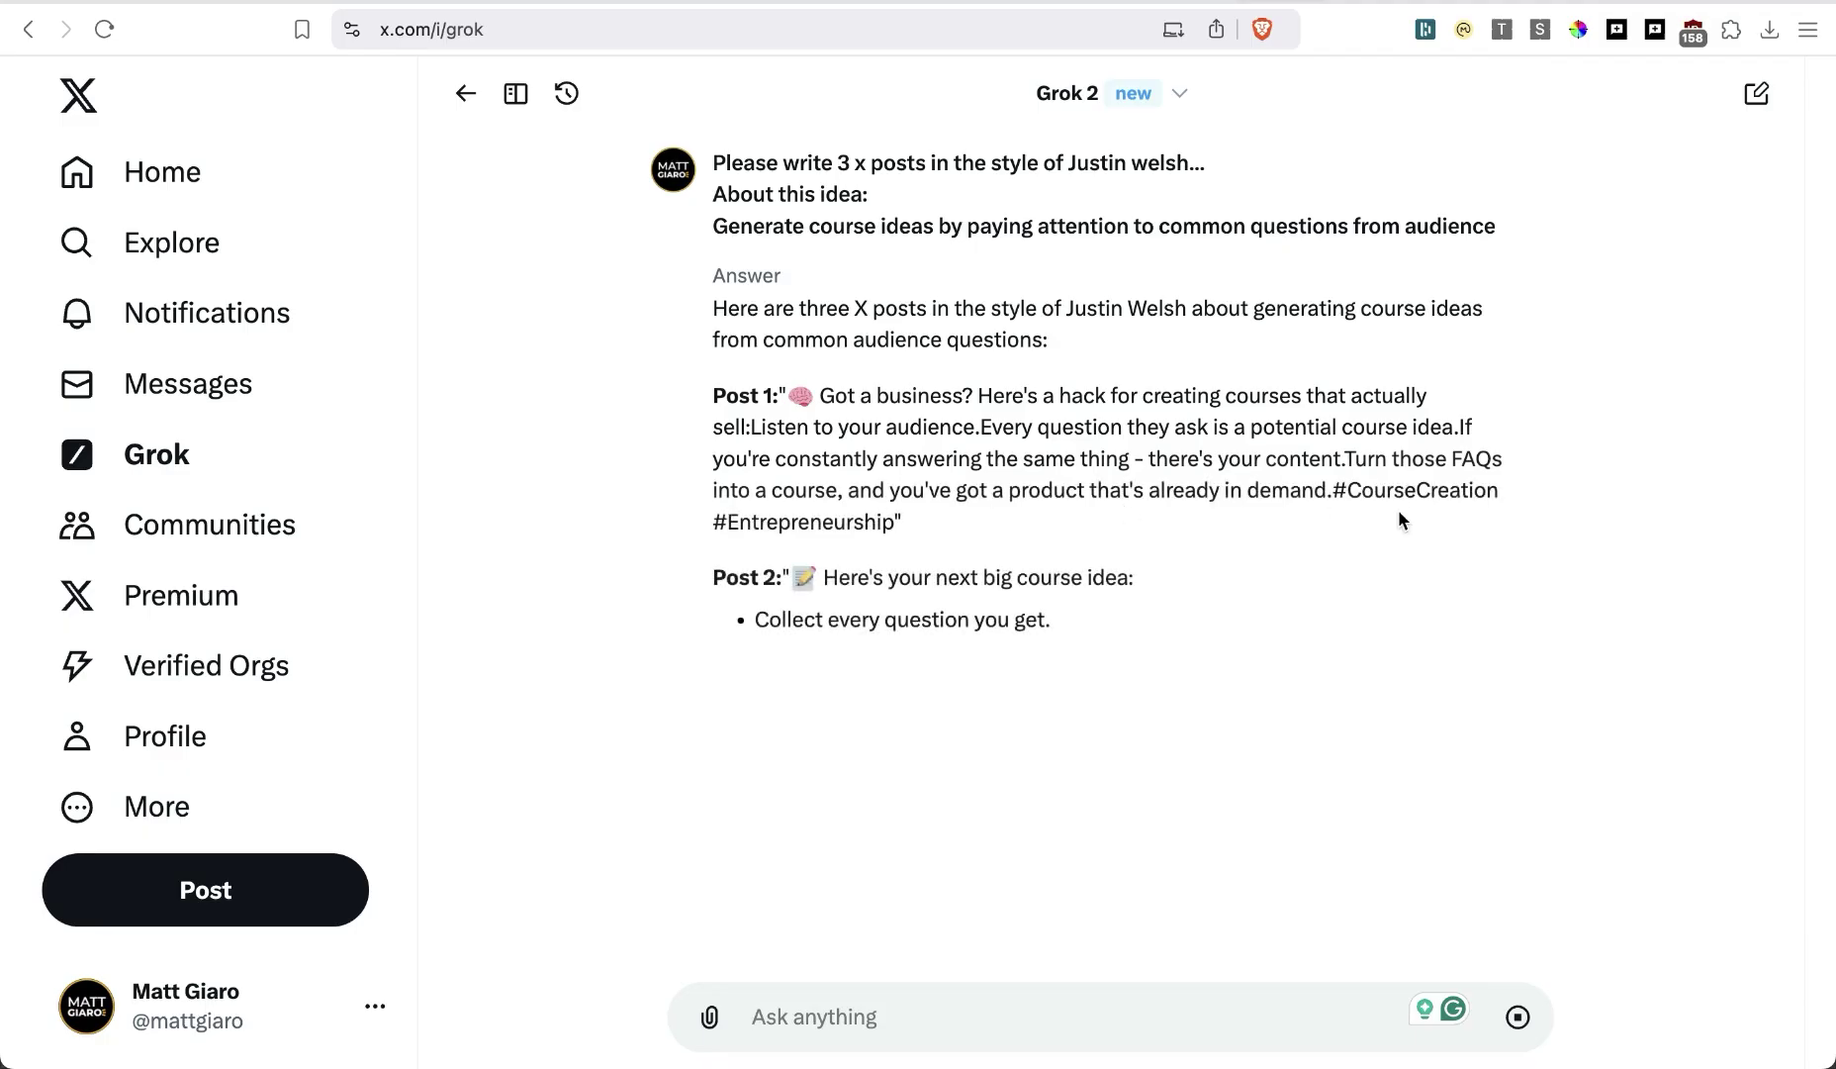
Review Grok's three drafted posts, including the hashtags ending Post 1
drag(1402, 520, 1335, 497)
click(1335, 497)
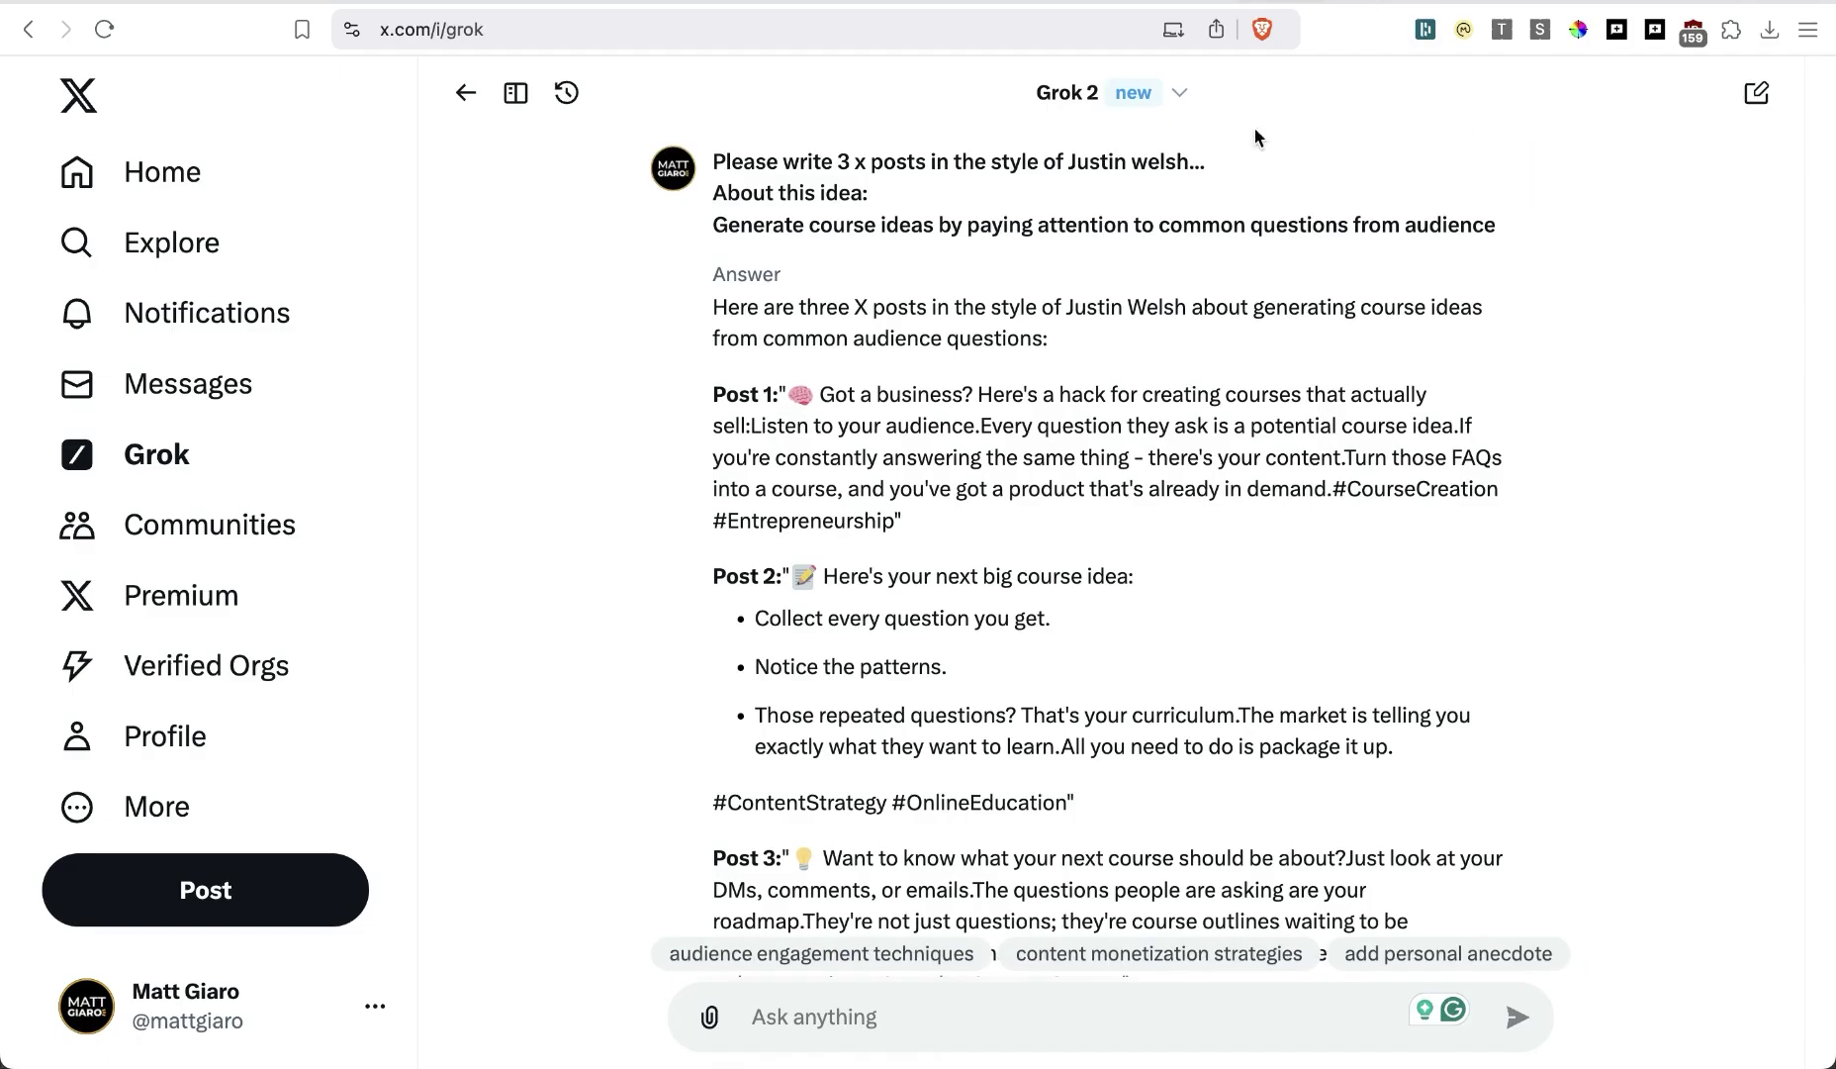
click(967, 5)
Paste the three-line course-ideas prompt into a new Claude chat and send it
click(641, 474)
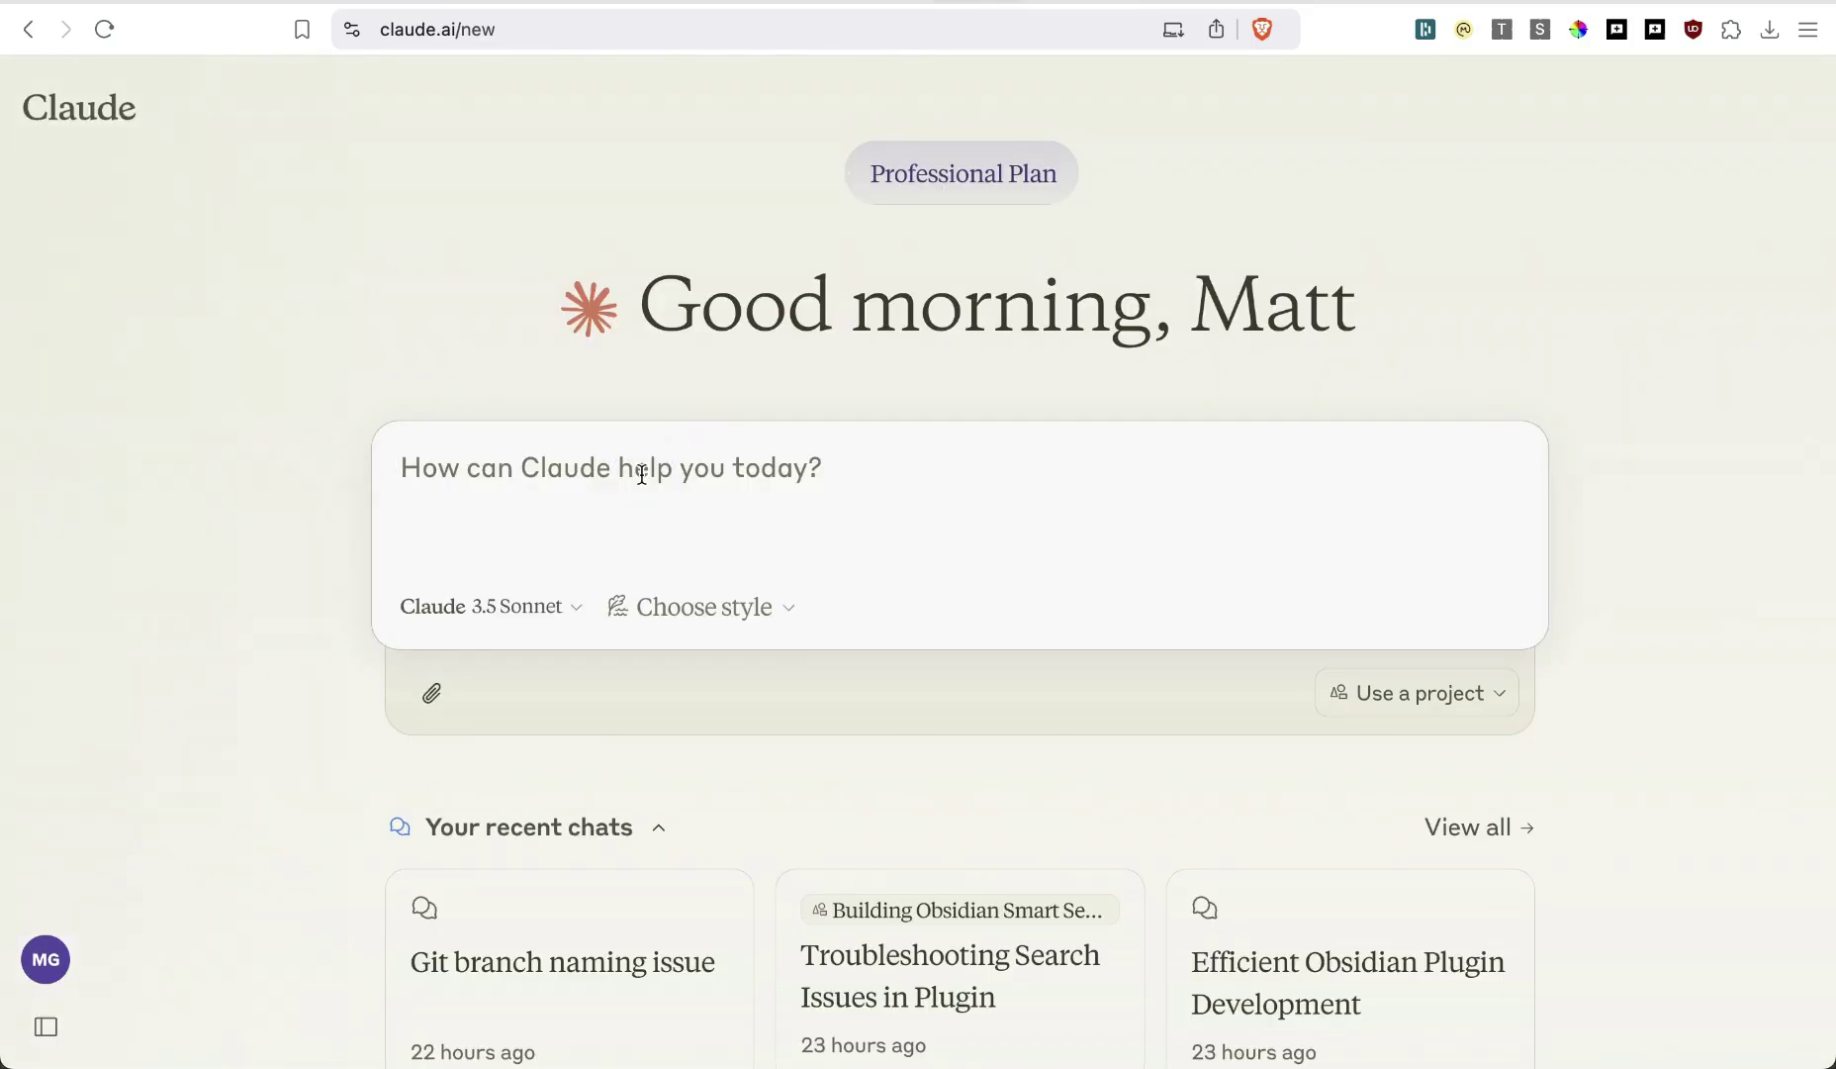
text(Please write 3 x posts in the style of Justin welsh... About this idea: Generate course ideas by paying attention to common questions from audience)
key(Return)
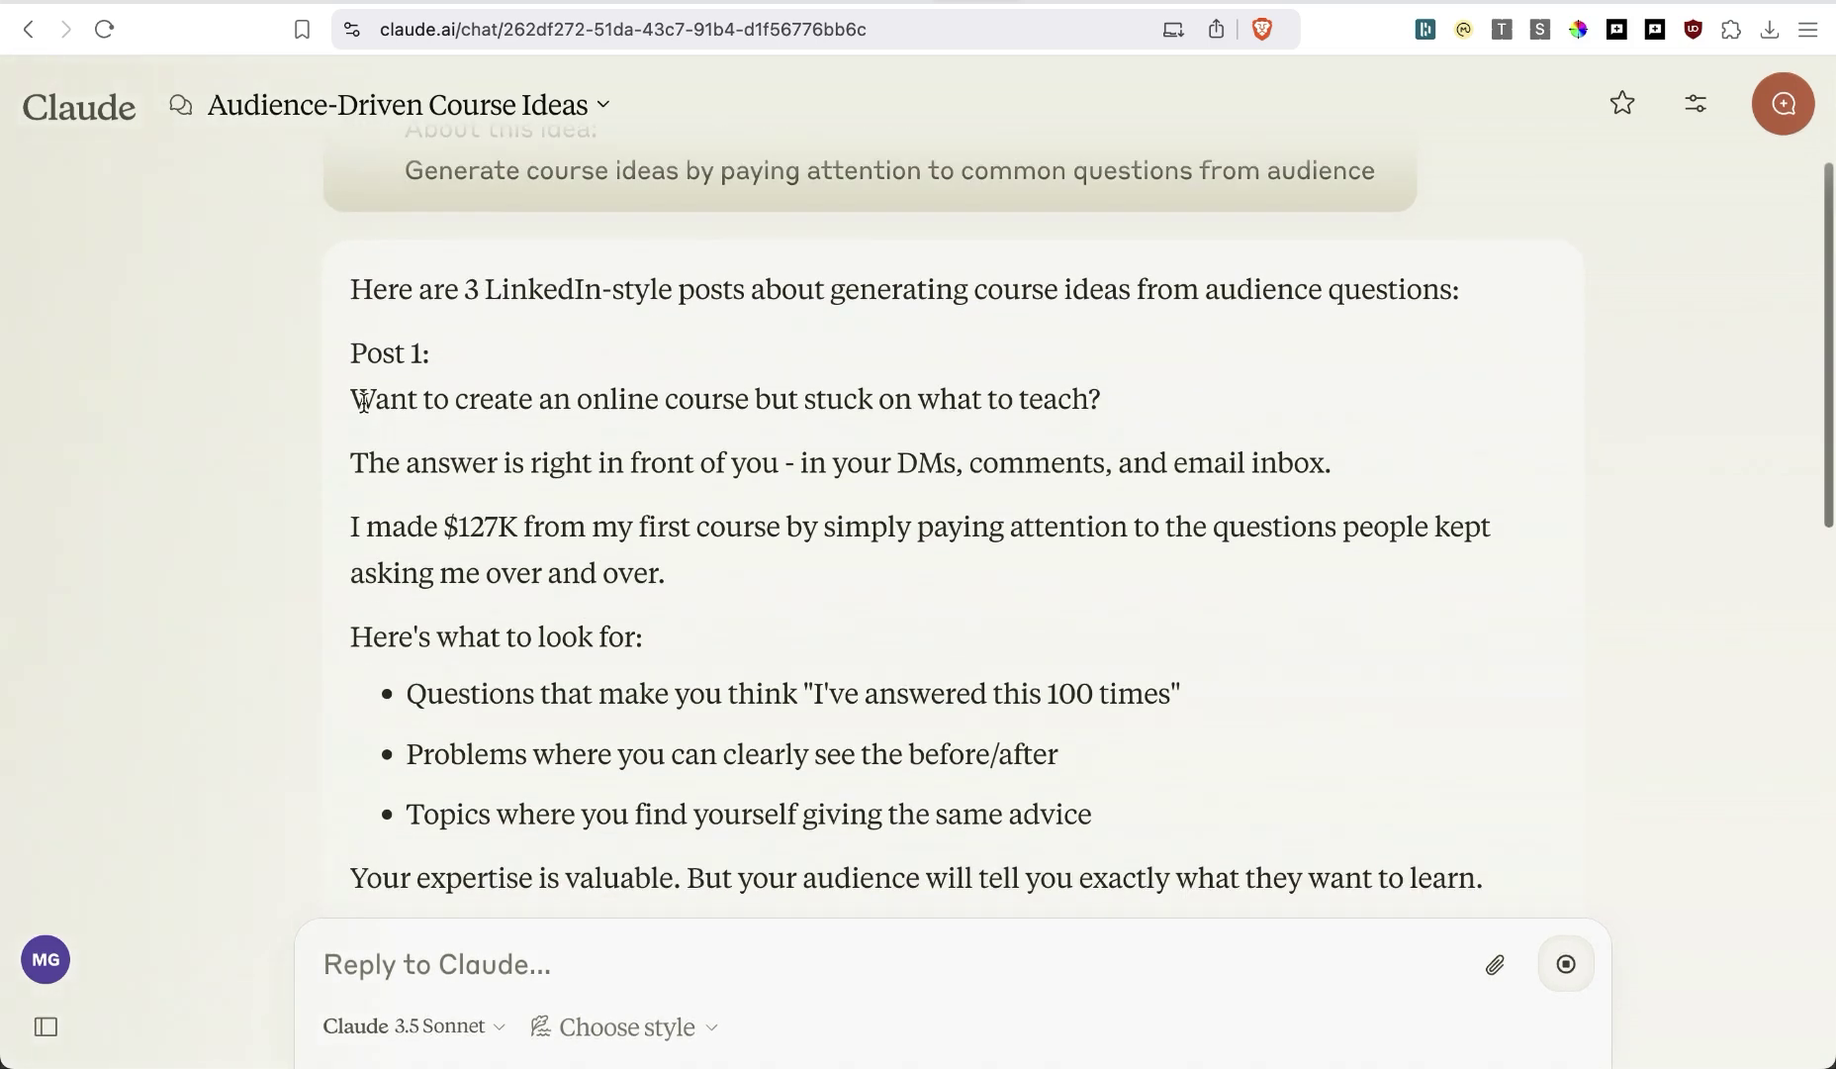
Read through Claude's Post 1 and Post 2, highlighting key paragraphs along the way
drag(363, 401, 886, 558)
click(889, 564)
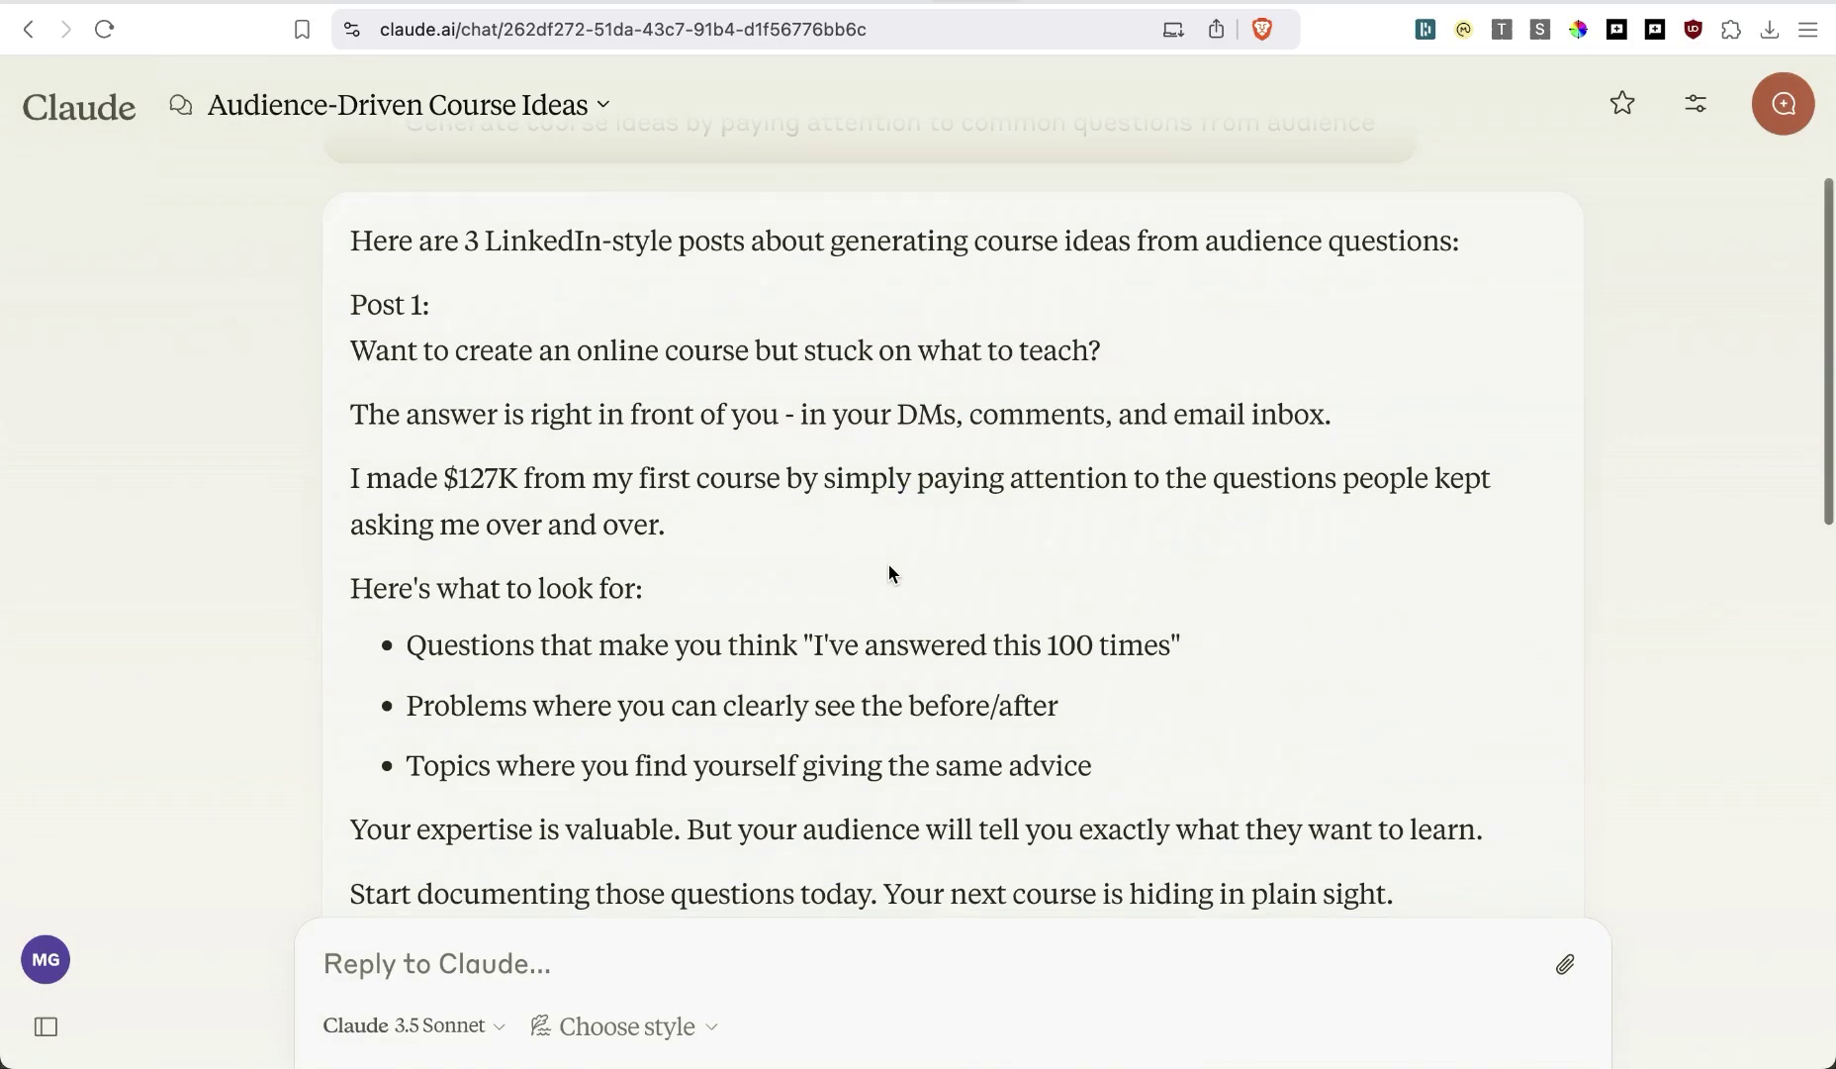
drag(353, 415, 814, 562)
click(815, 564)
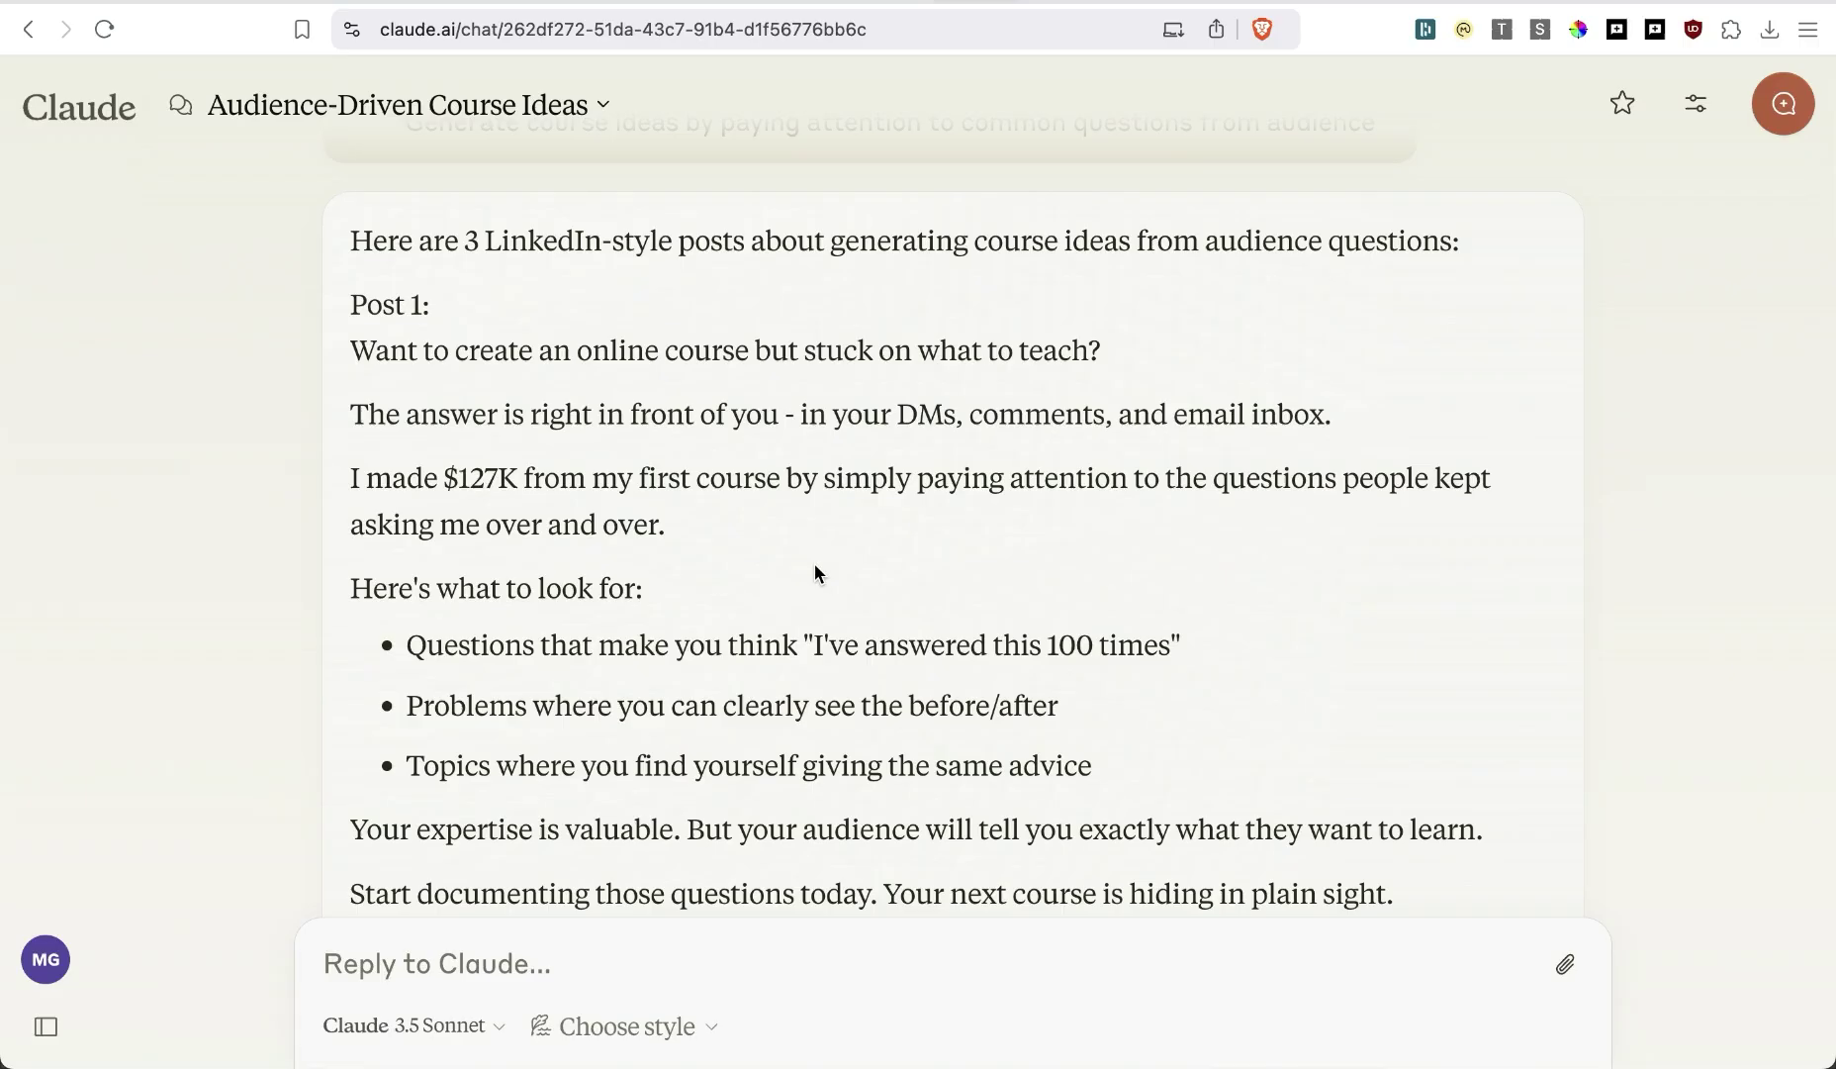
scroll(815, 565, down, 5)
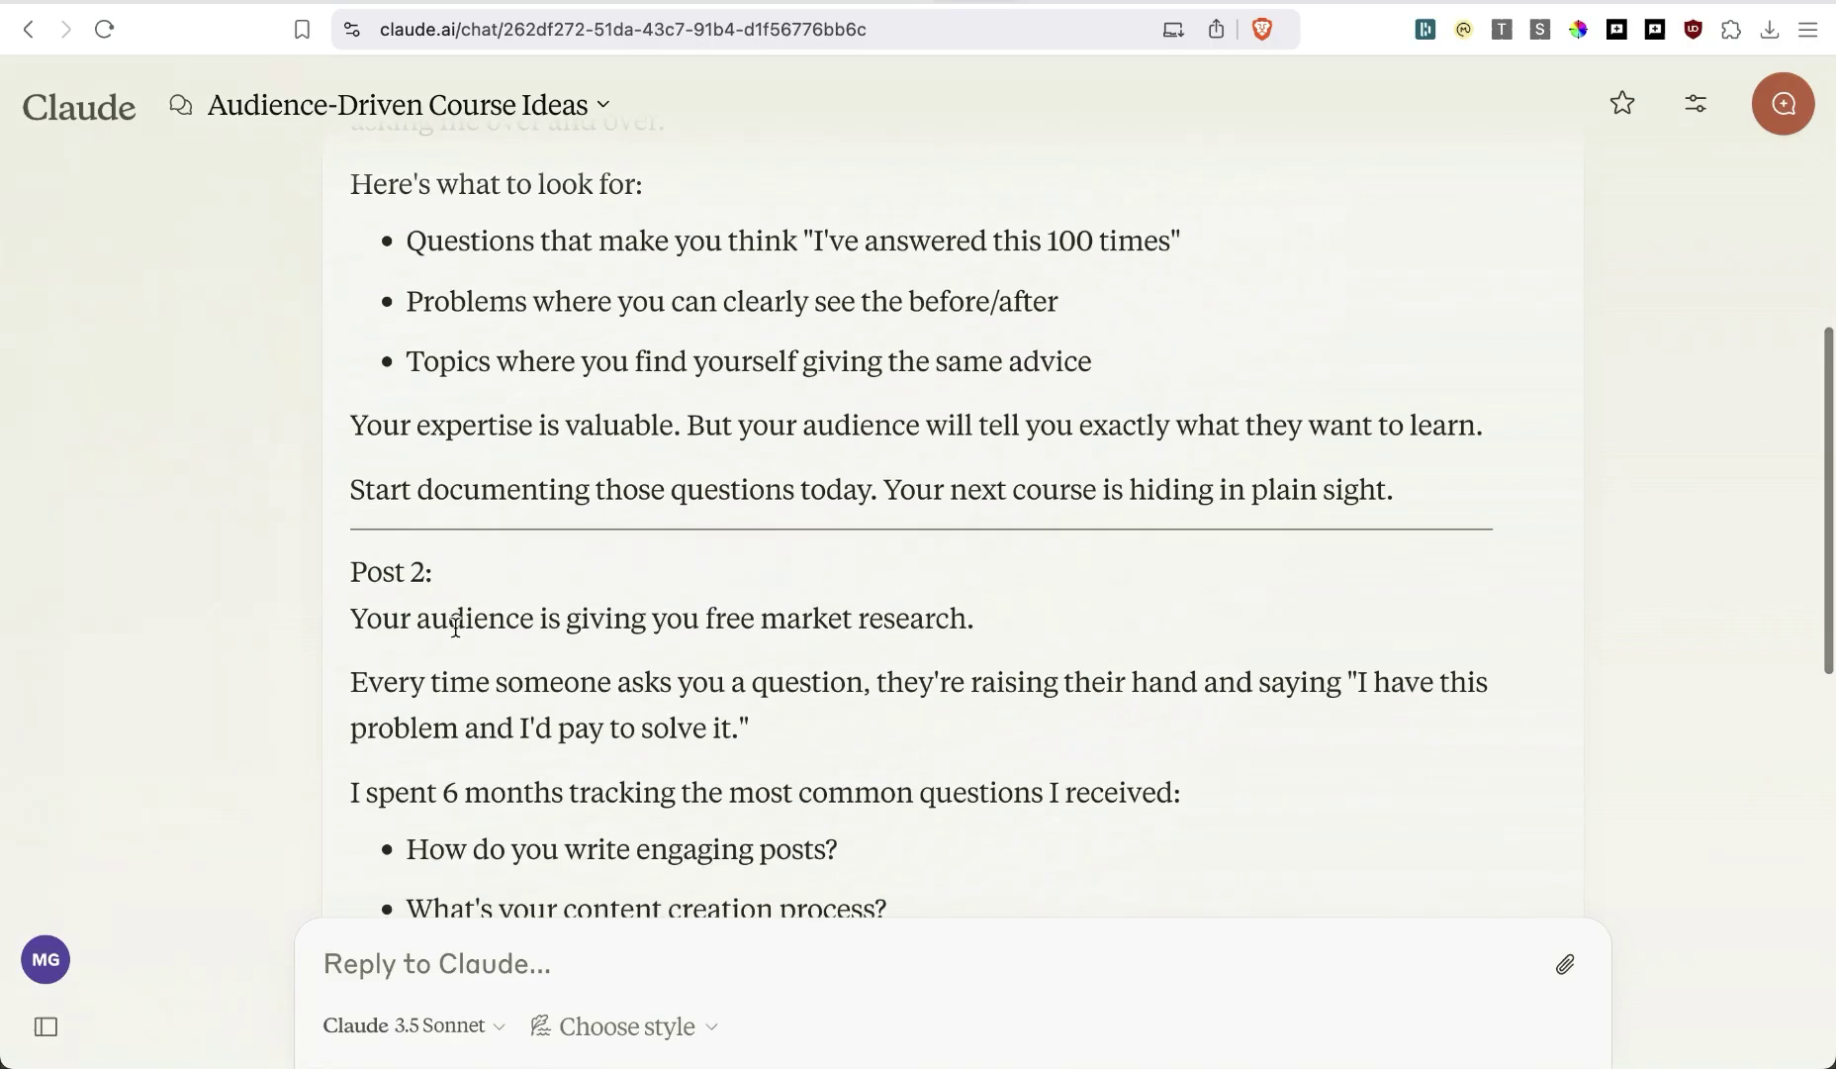
drag(340, 623, 987, 709)
click(987, 709)
scroll(1021, 755, down, 2)
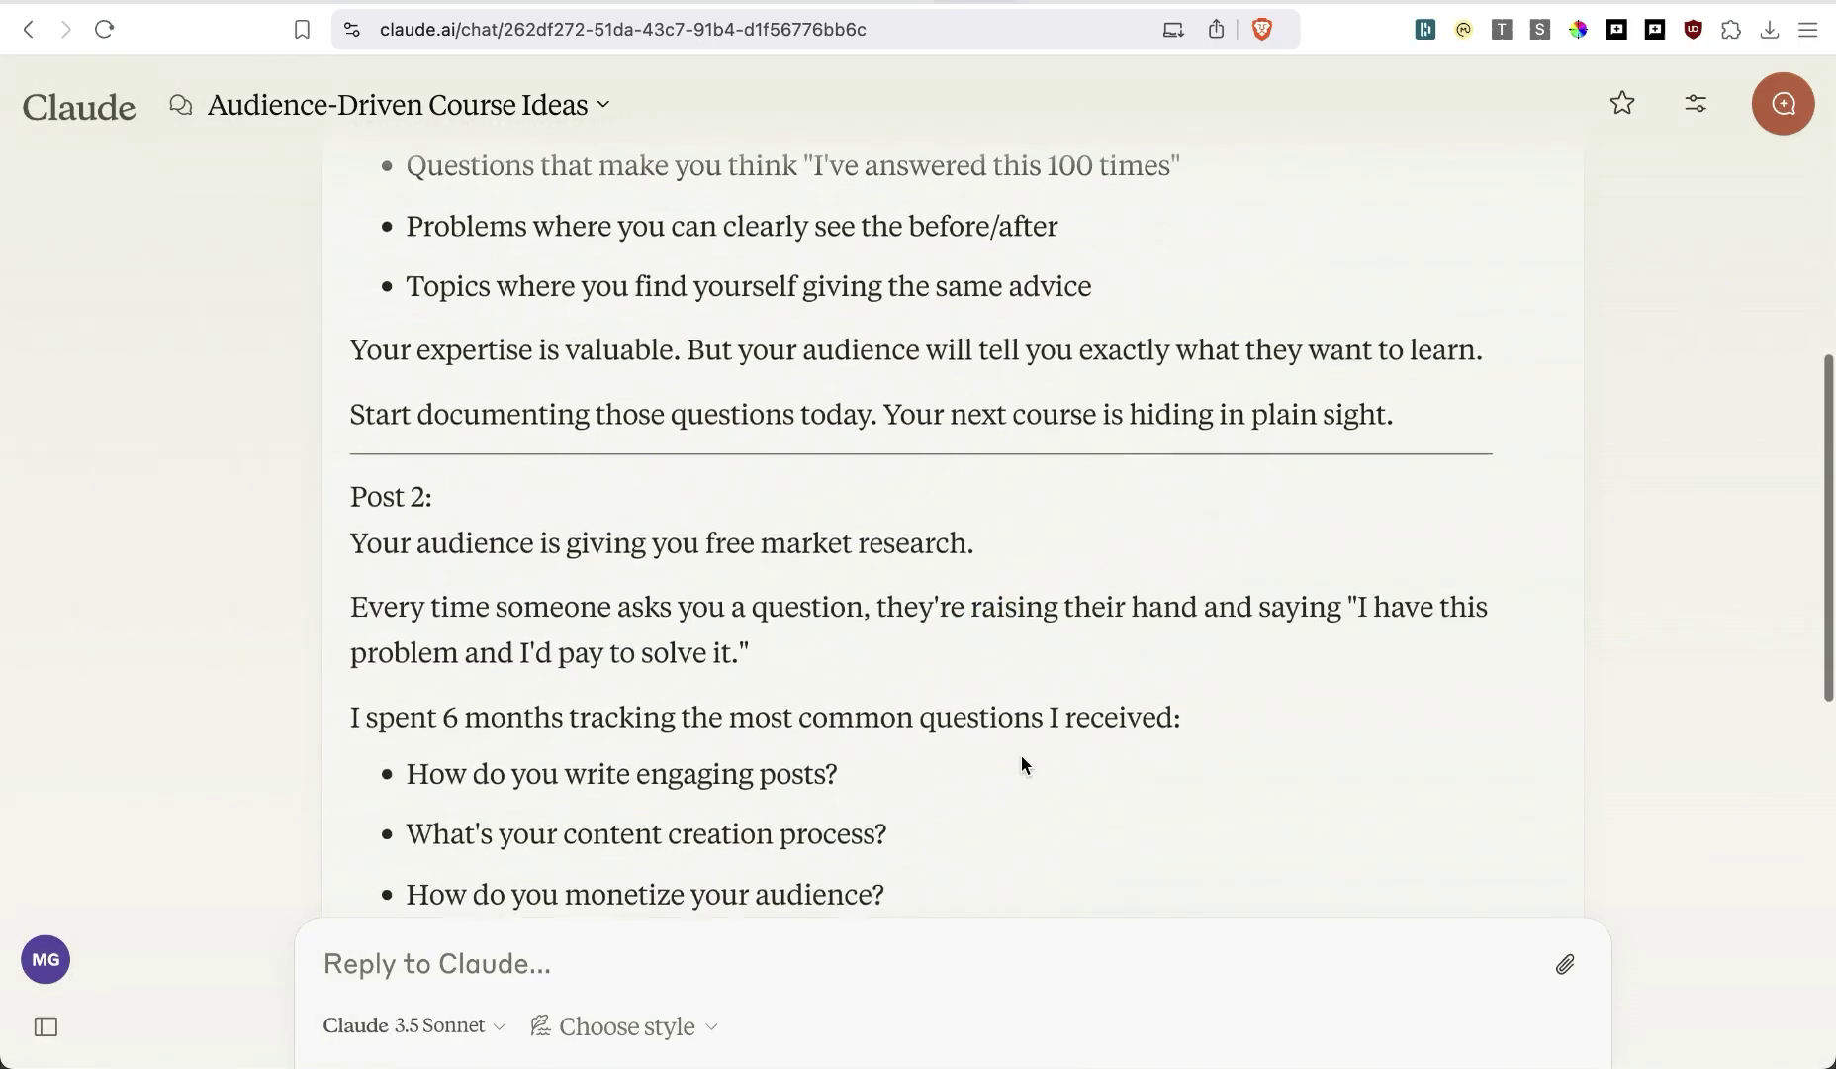
scroll(1022, 756, down, 5)
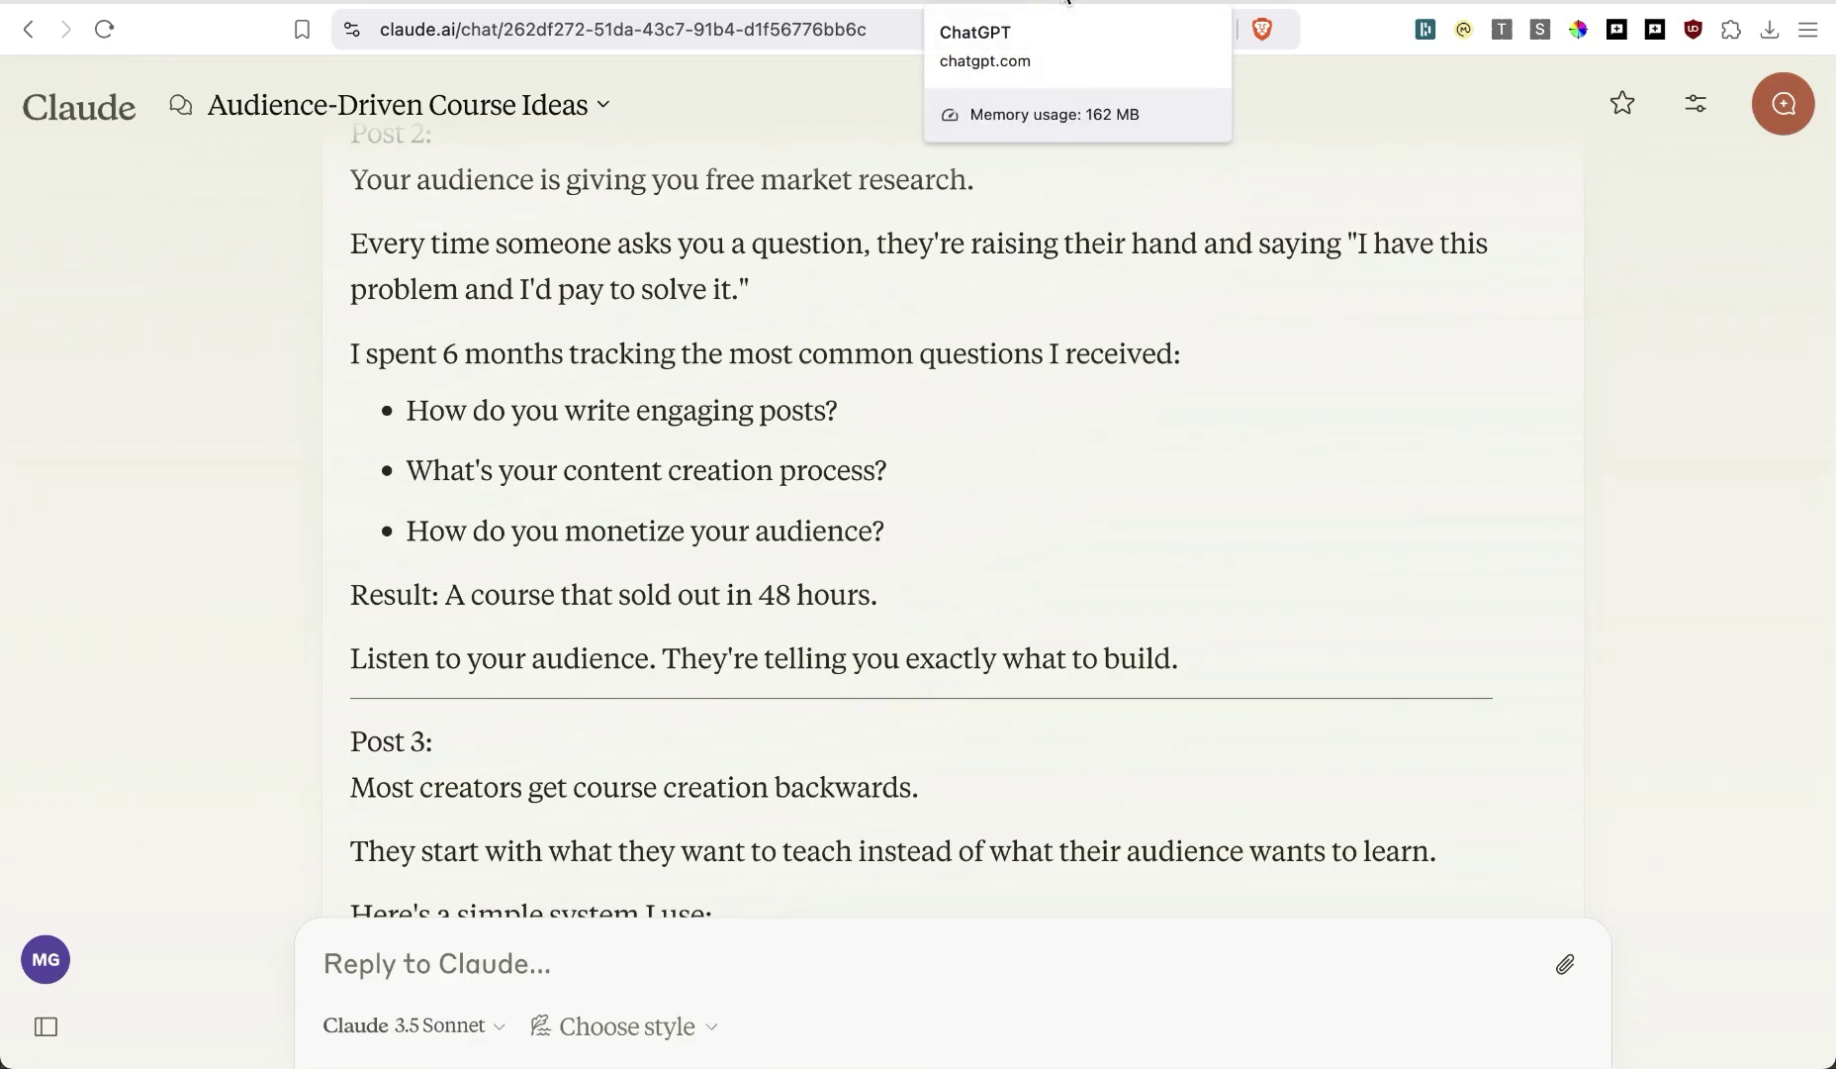
click(1067, 1)
Send the same prompt to ChatGPT and read its Post 1, marking key lines
text(Please write 3 x posts in the style of Justin welsh... About this idea: Generate course ideas by paying attention to common questions from audience)
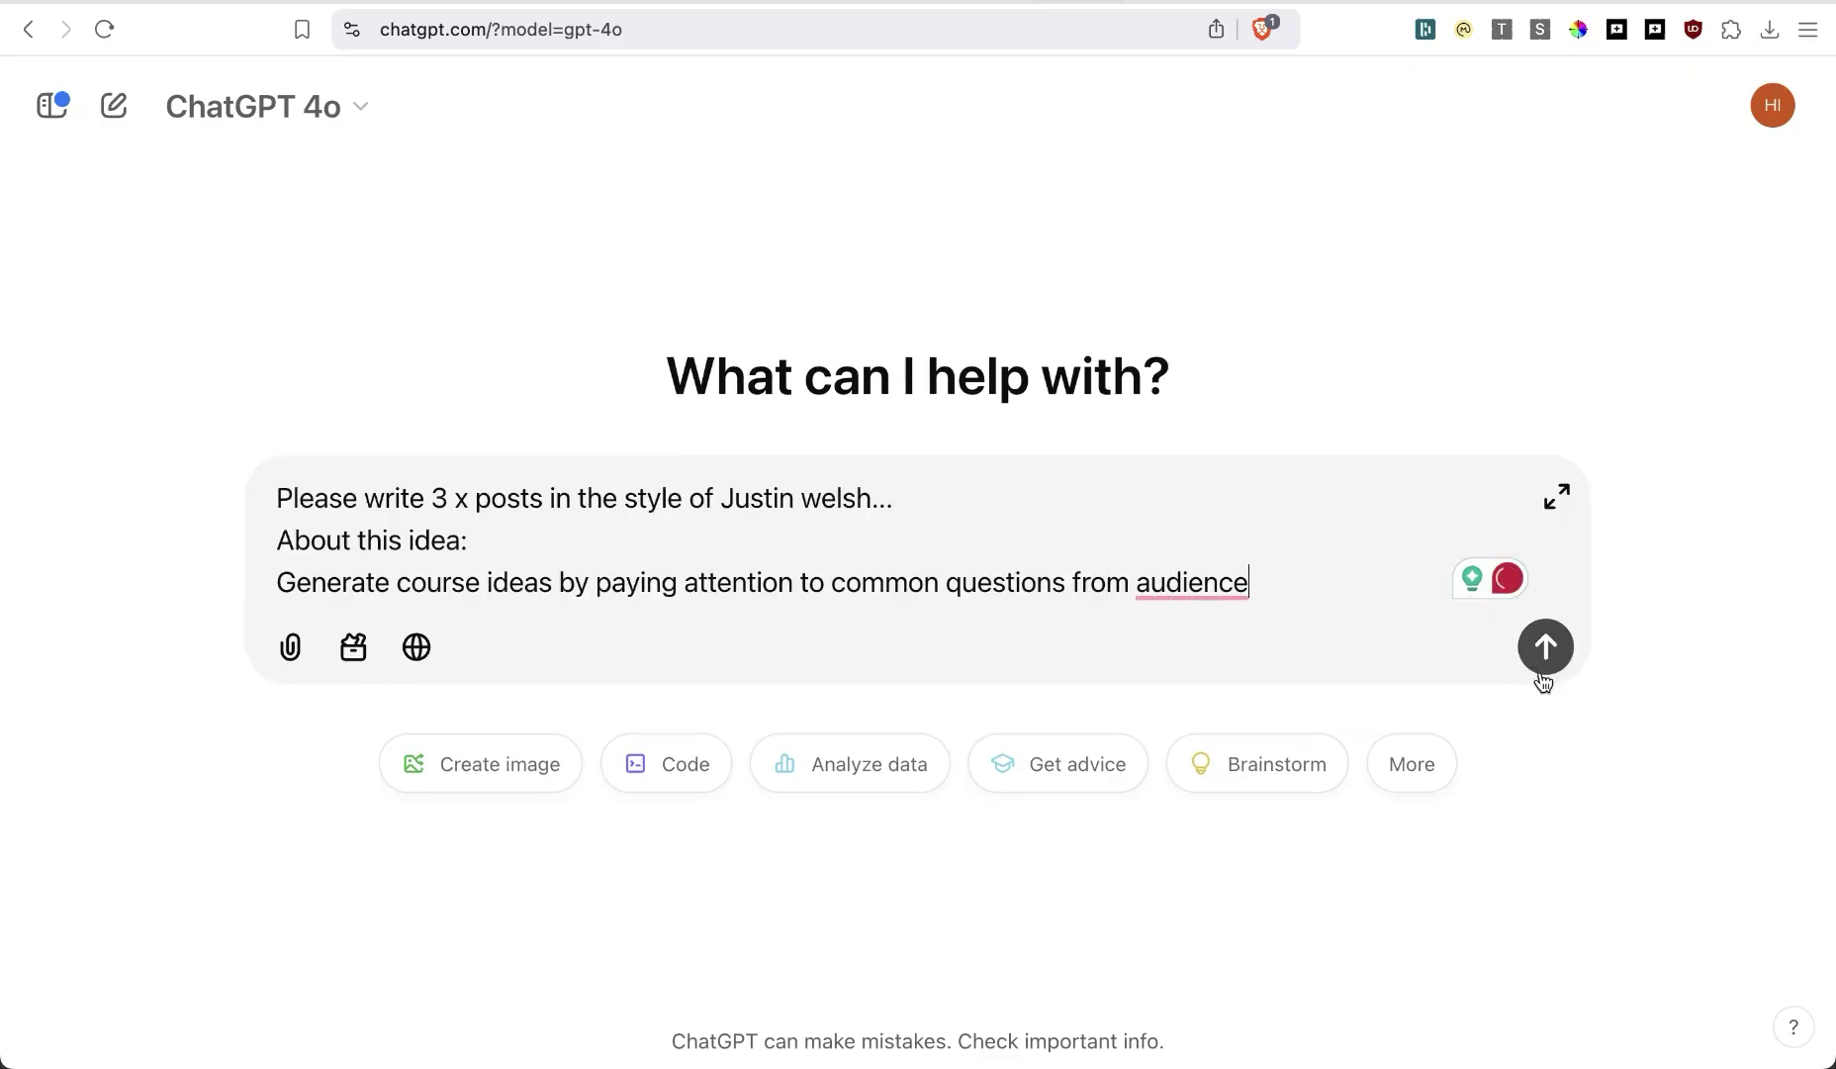
click(1543, 673)
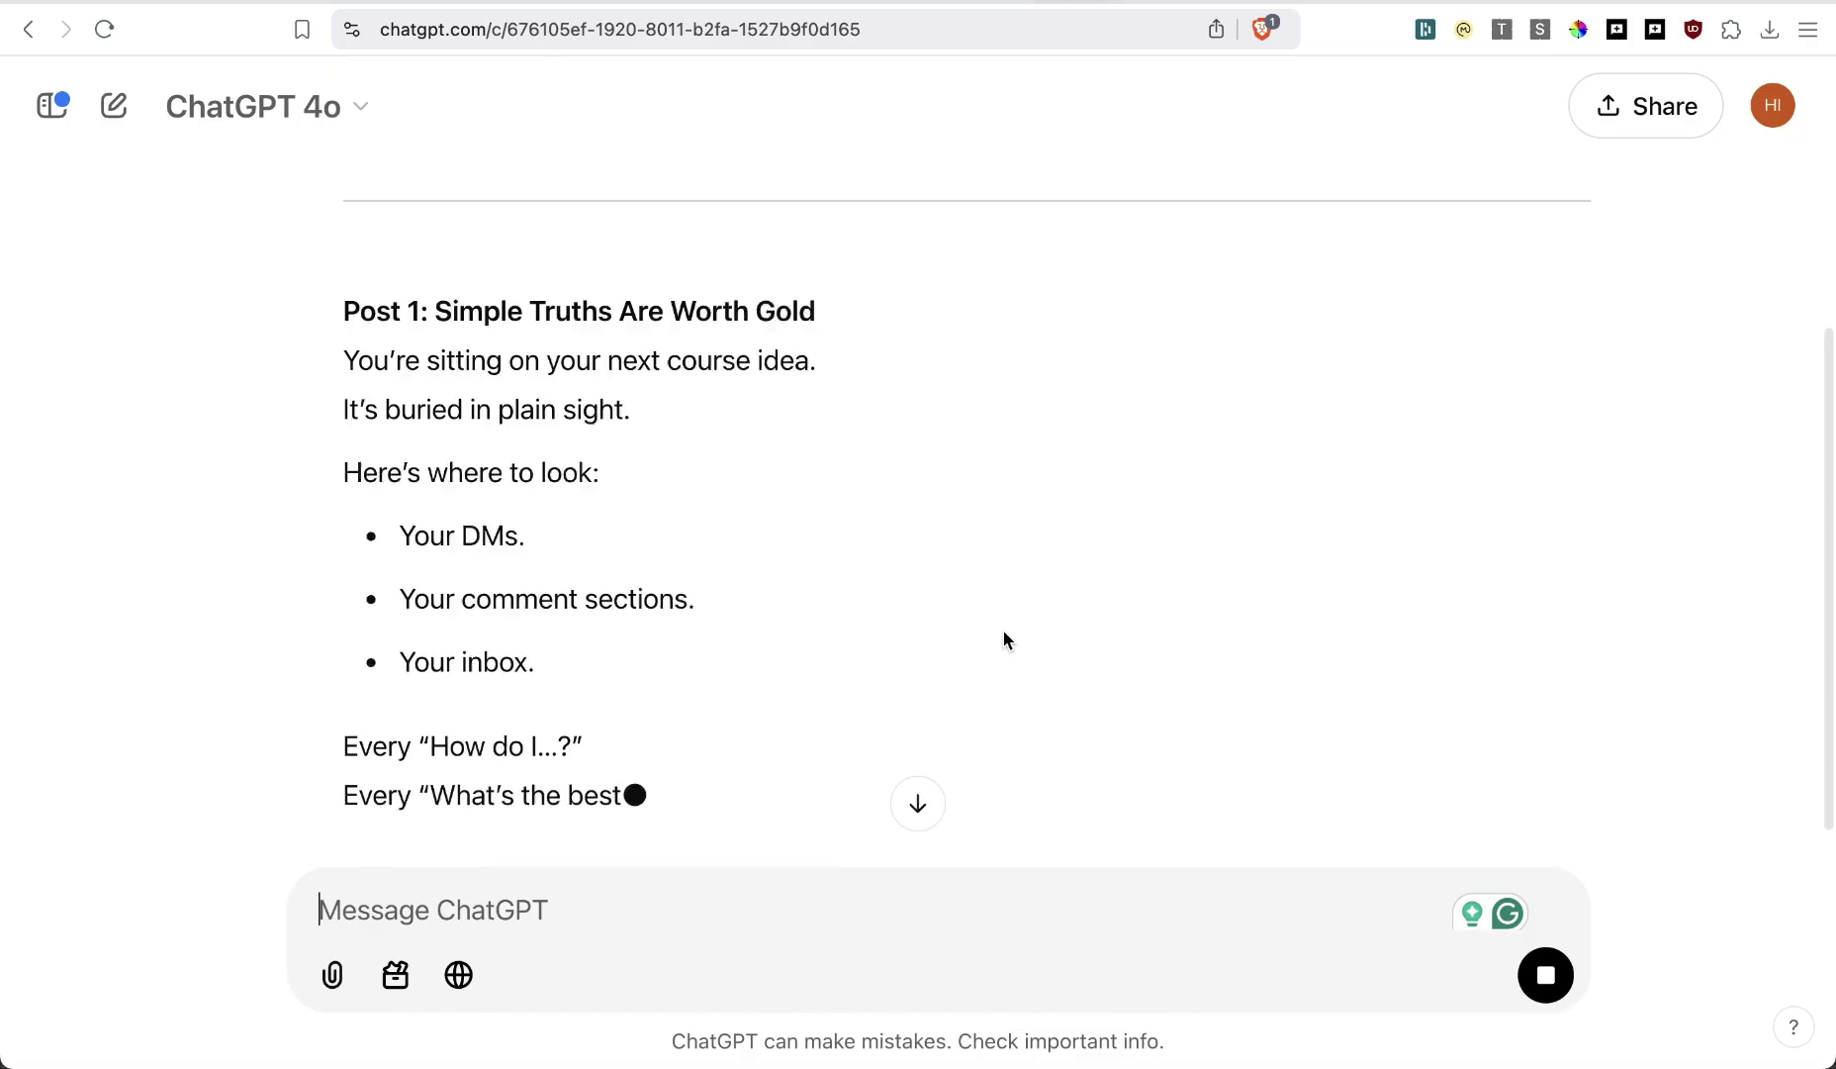
scroll(394, 284, up, 2)
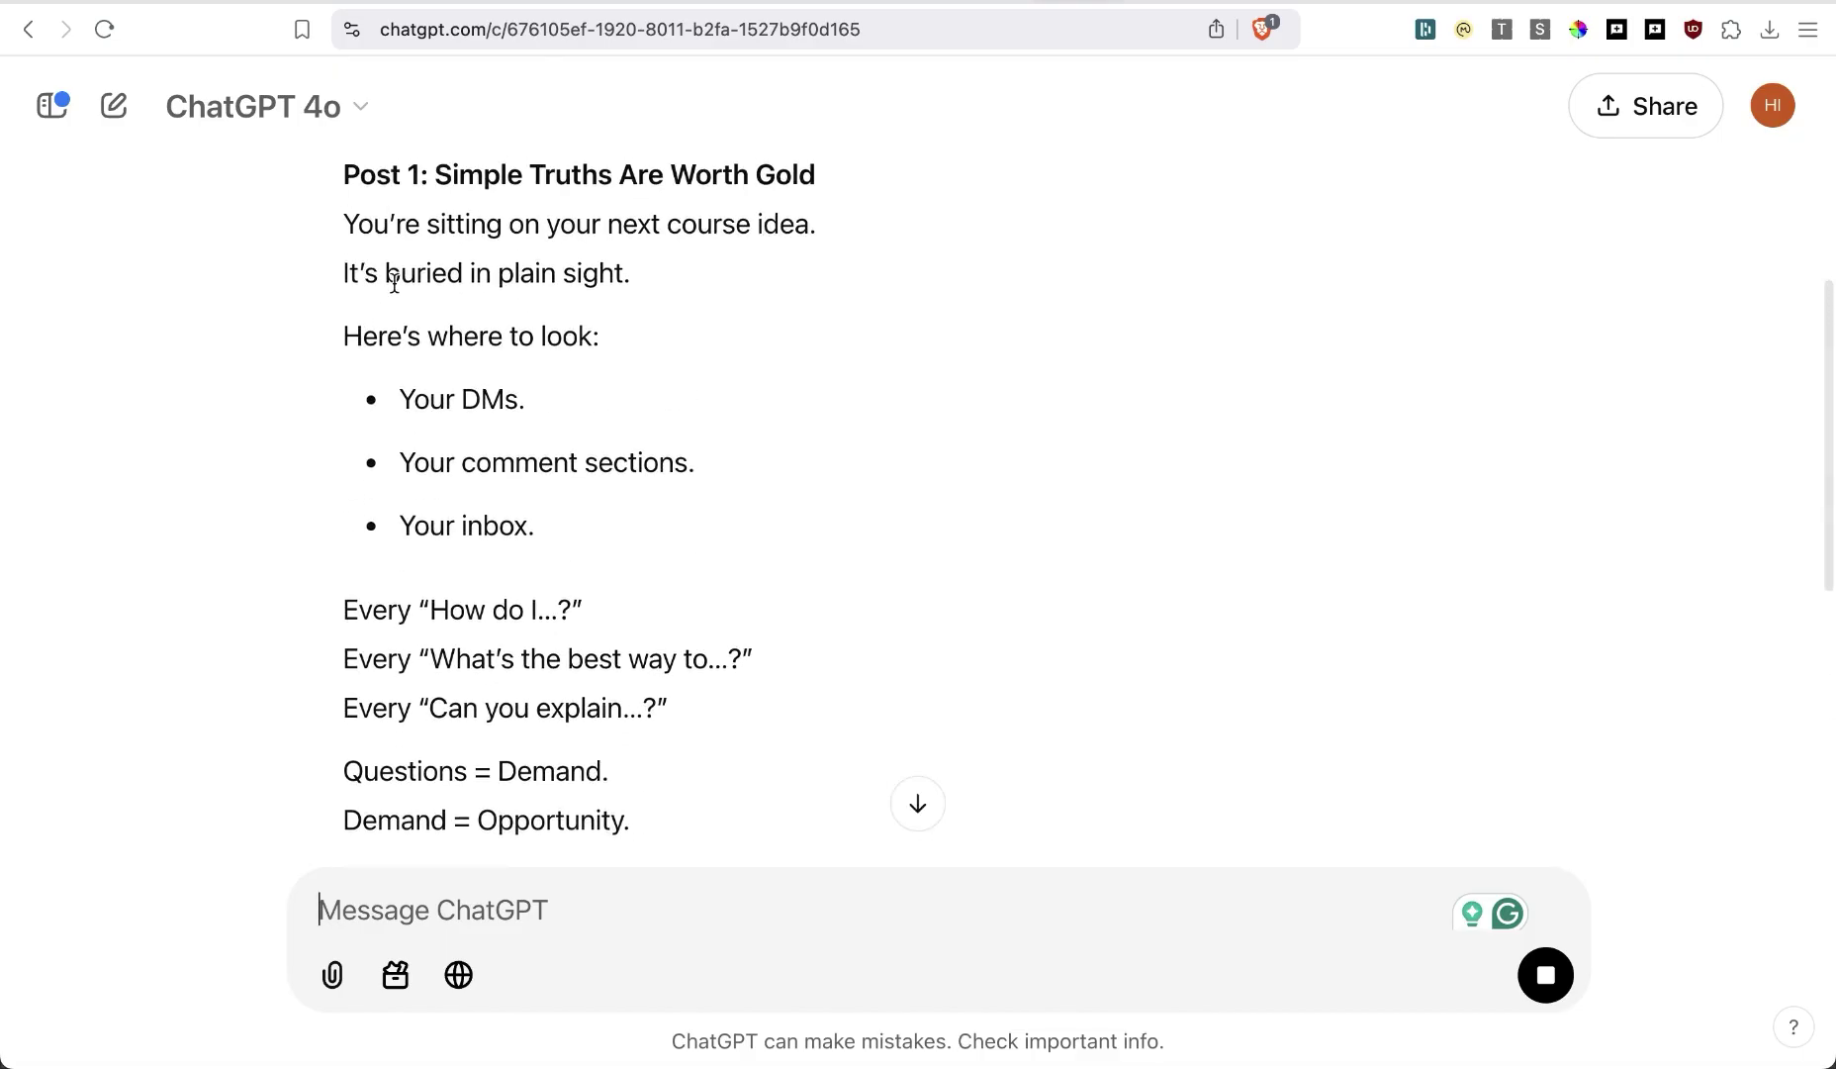
drag(352, 246, 734, 328)
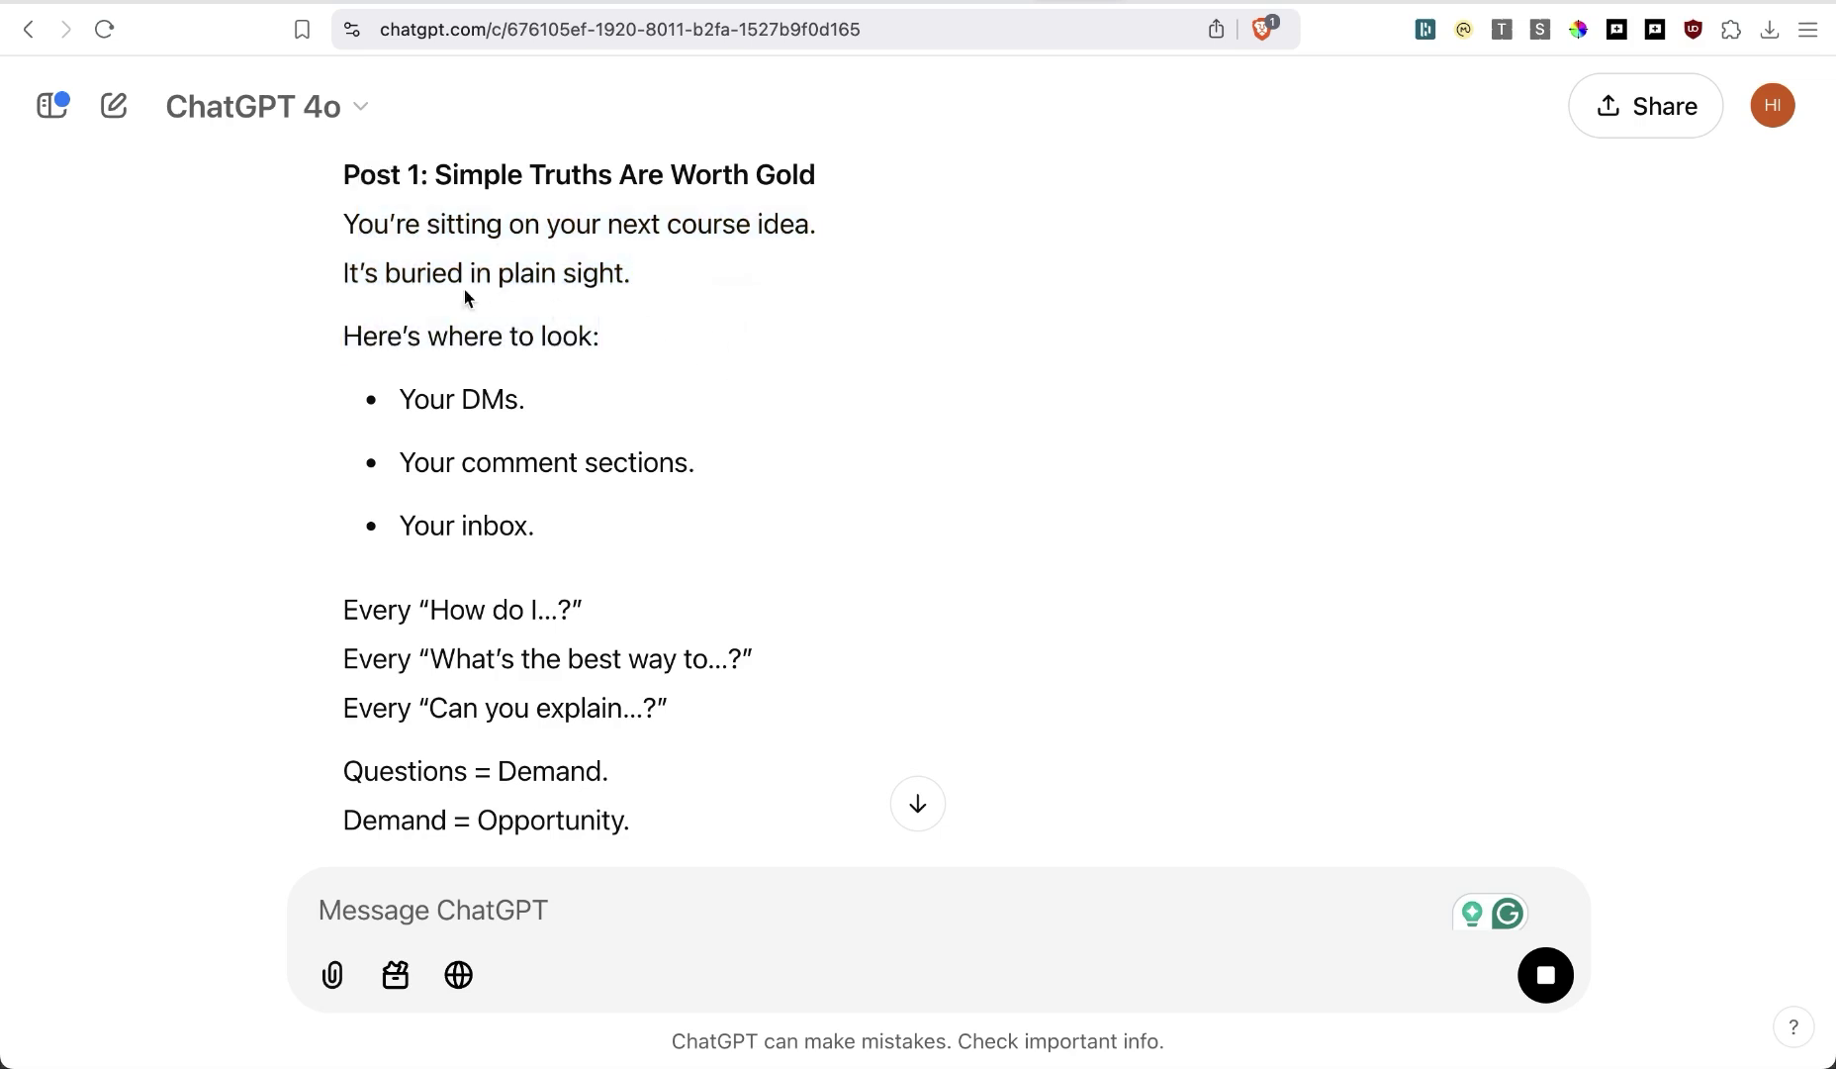
drag(338, 262, 689, 397)
scroll(651, 396, down, 2)
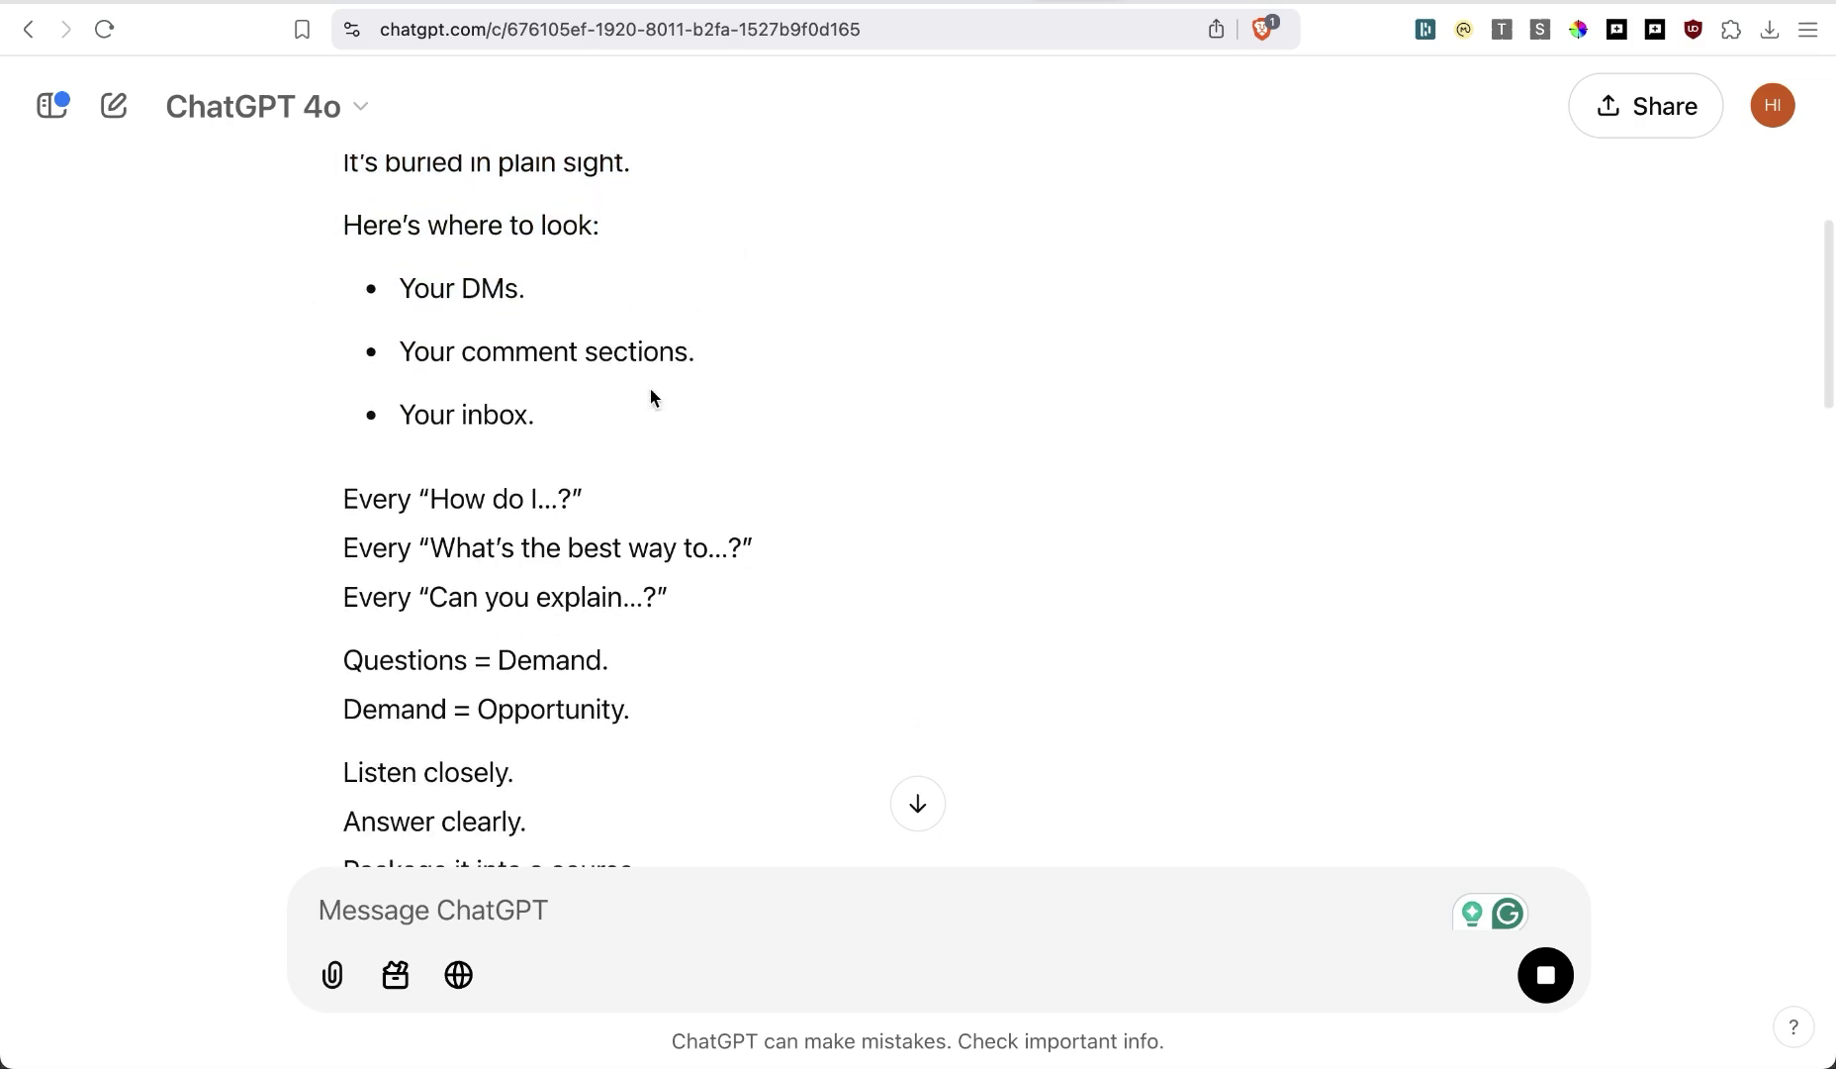
drag(435, 348, 681, 455)
scroll(679, 455, down, 4)
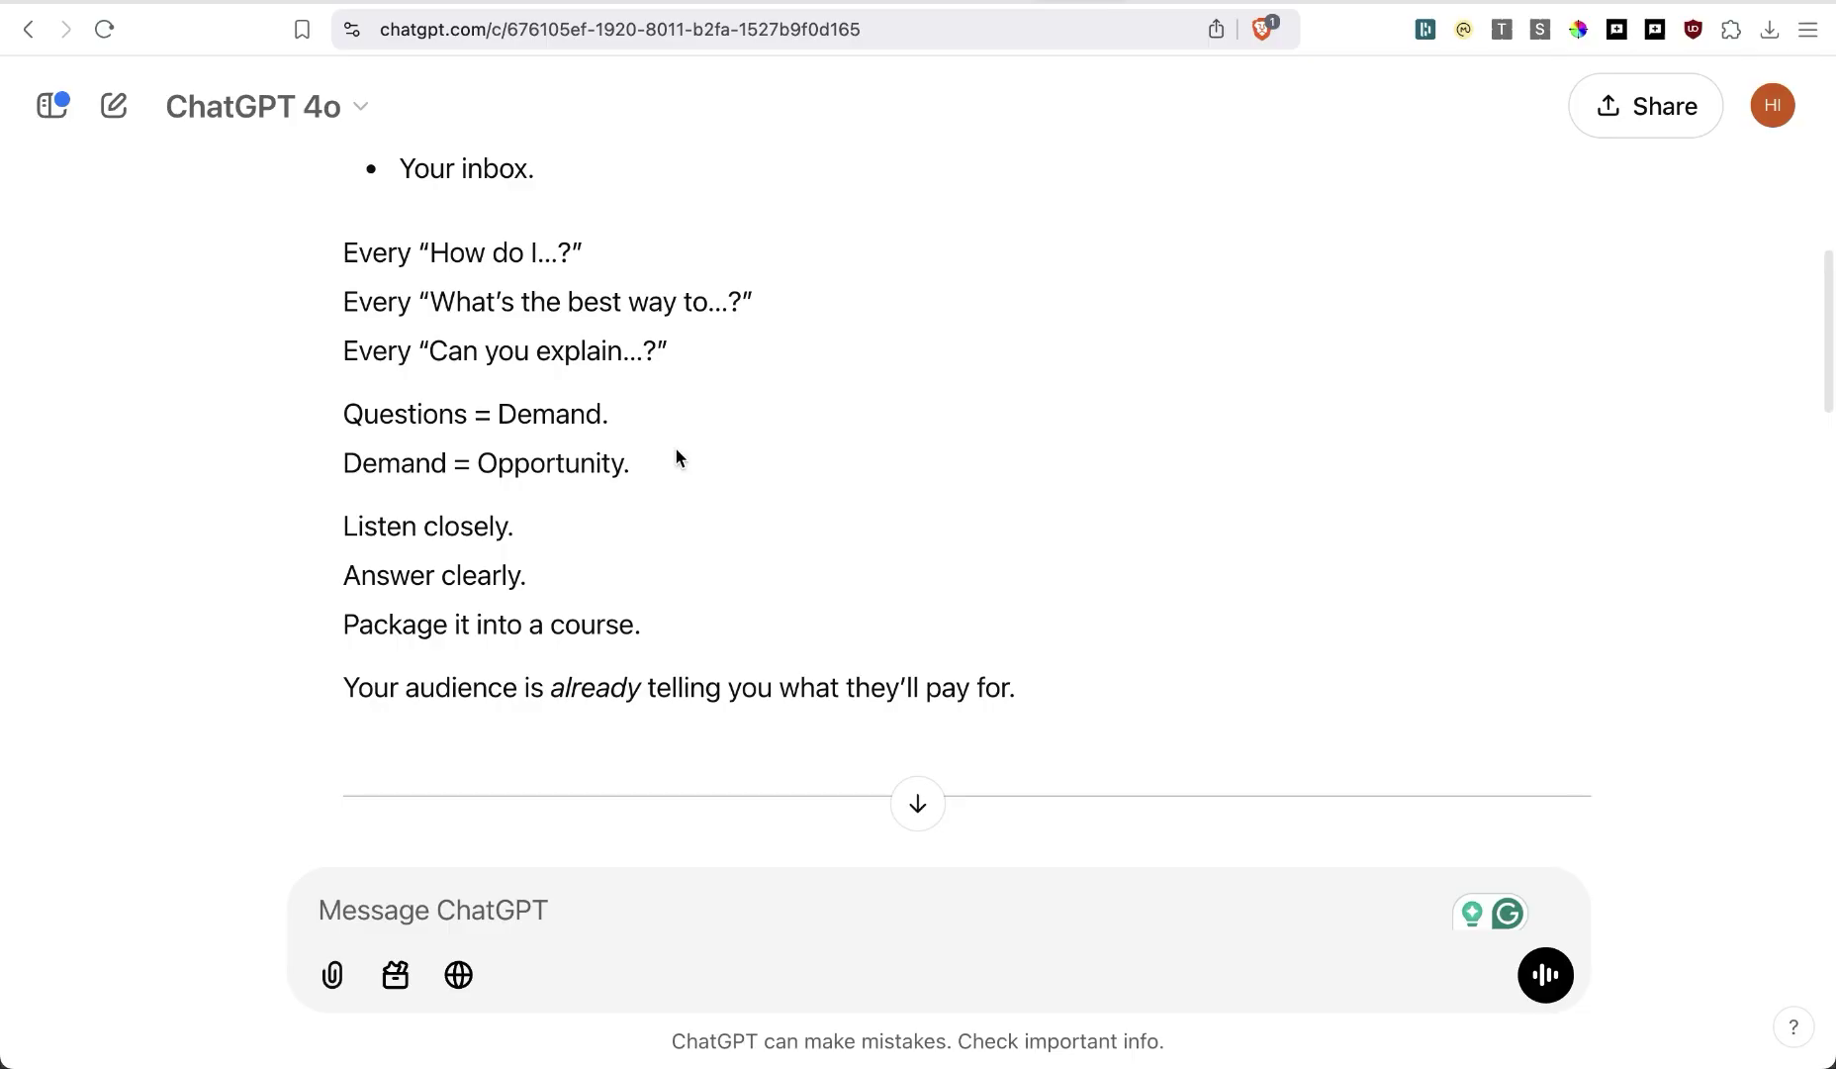
drag(340, 295, 873, 304)
click(872, 303)
Read ChatGPT's remaining posts down to the closing line 'They're discovered.'
scroll(956, 506, down, 1)
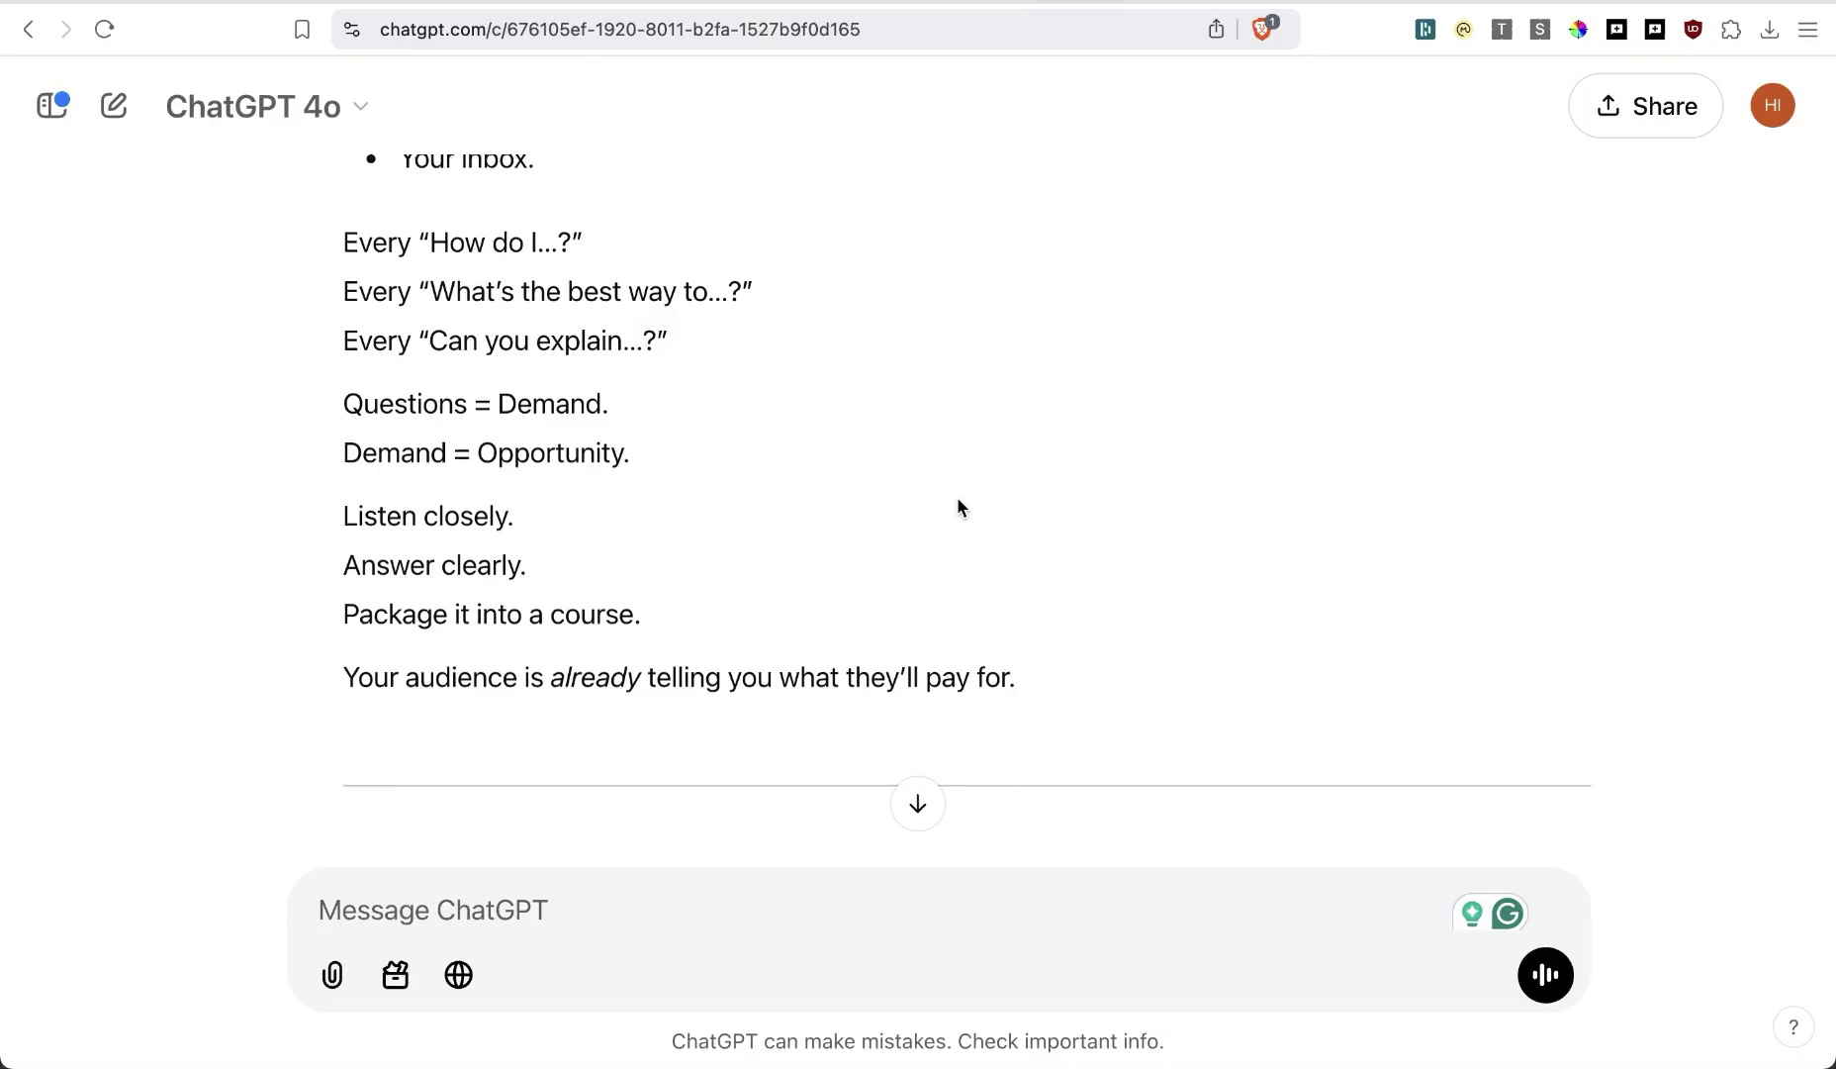
scroll(958, 507, down, 2)
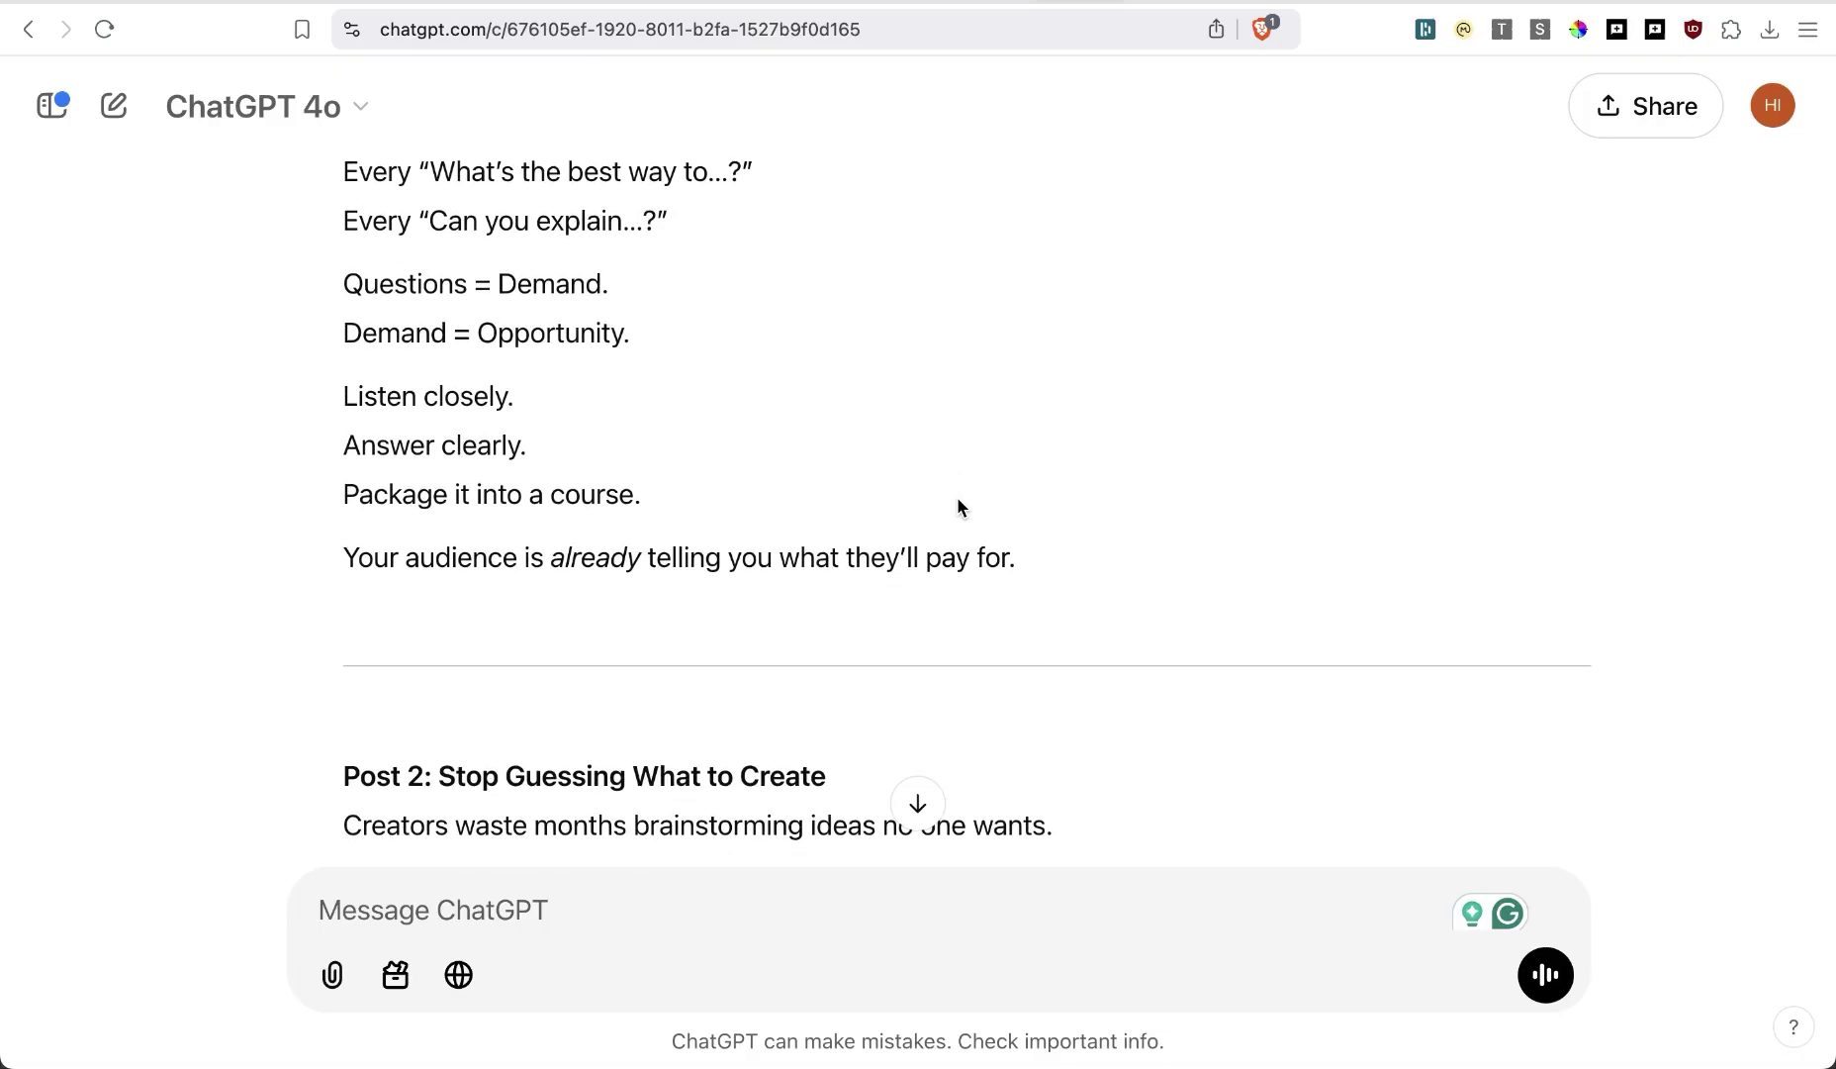
scroll(956, 505, up, 6)
scroll(957, 500, up, 2)
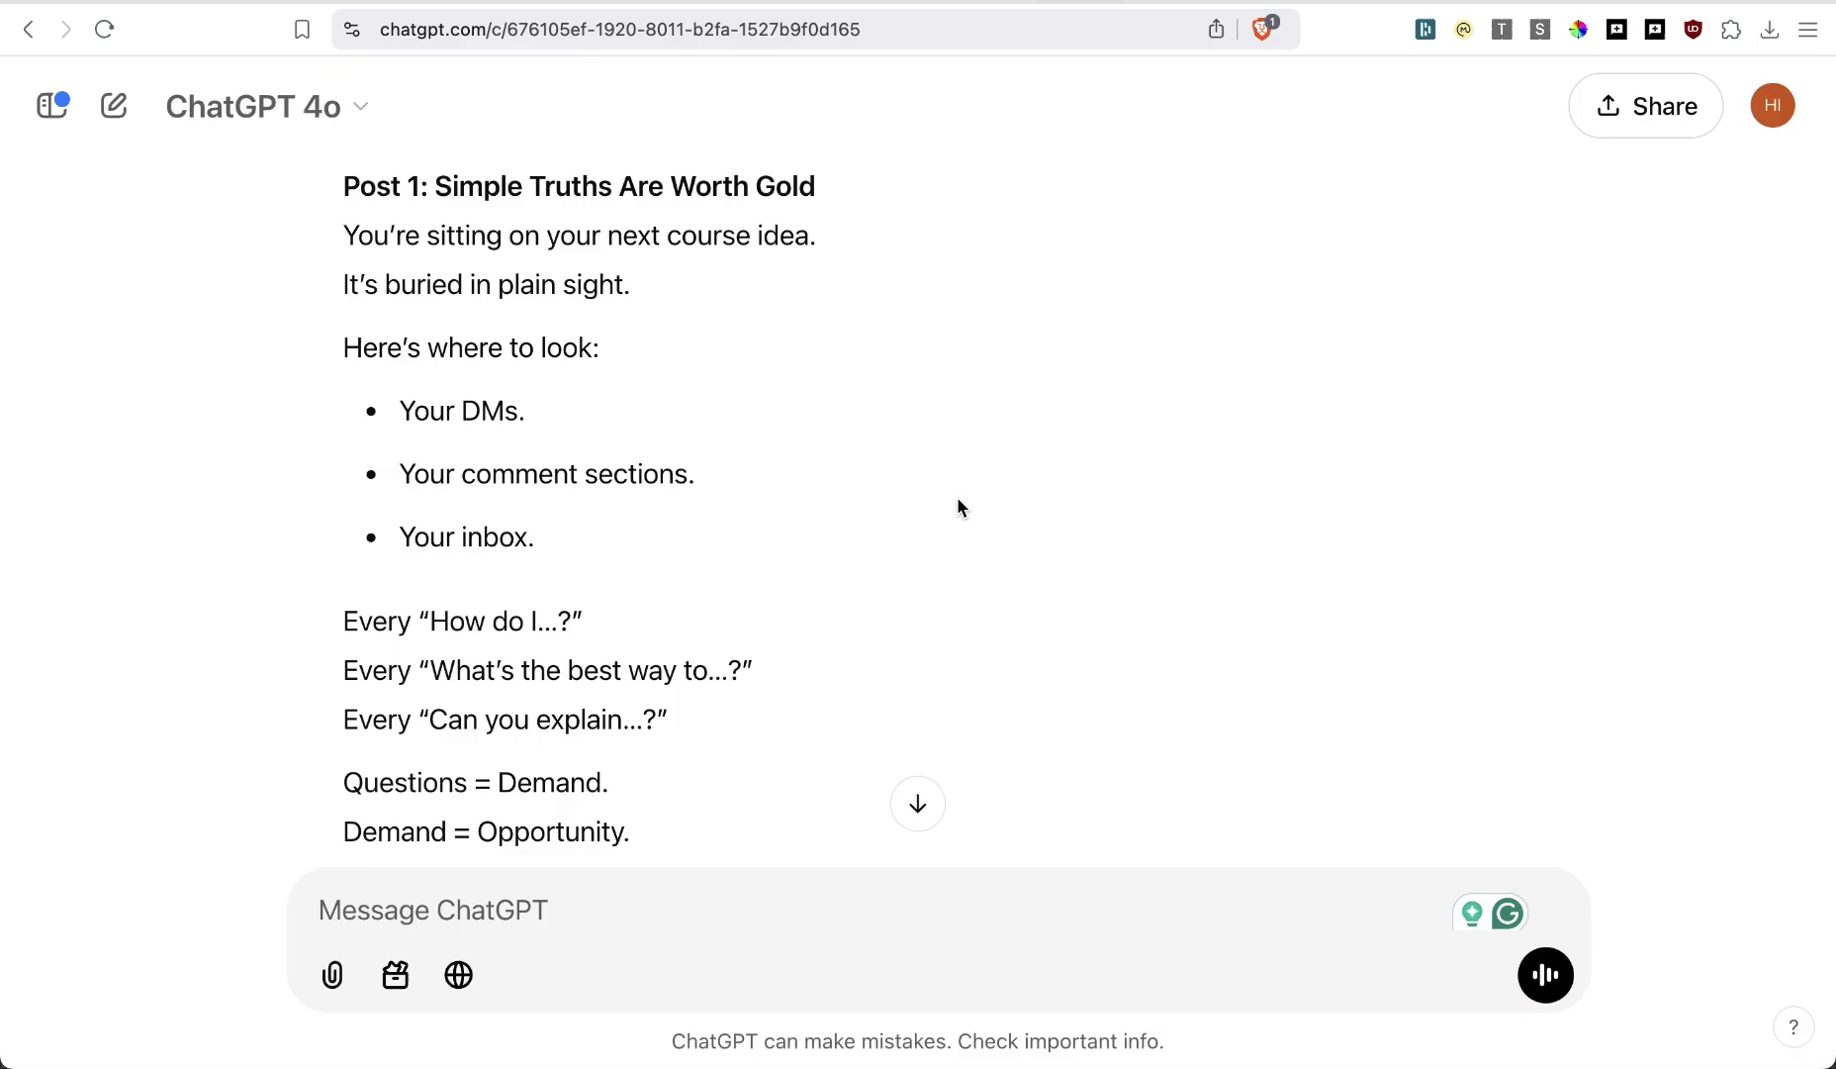
scroll(956, 507, down, 10)
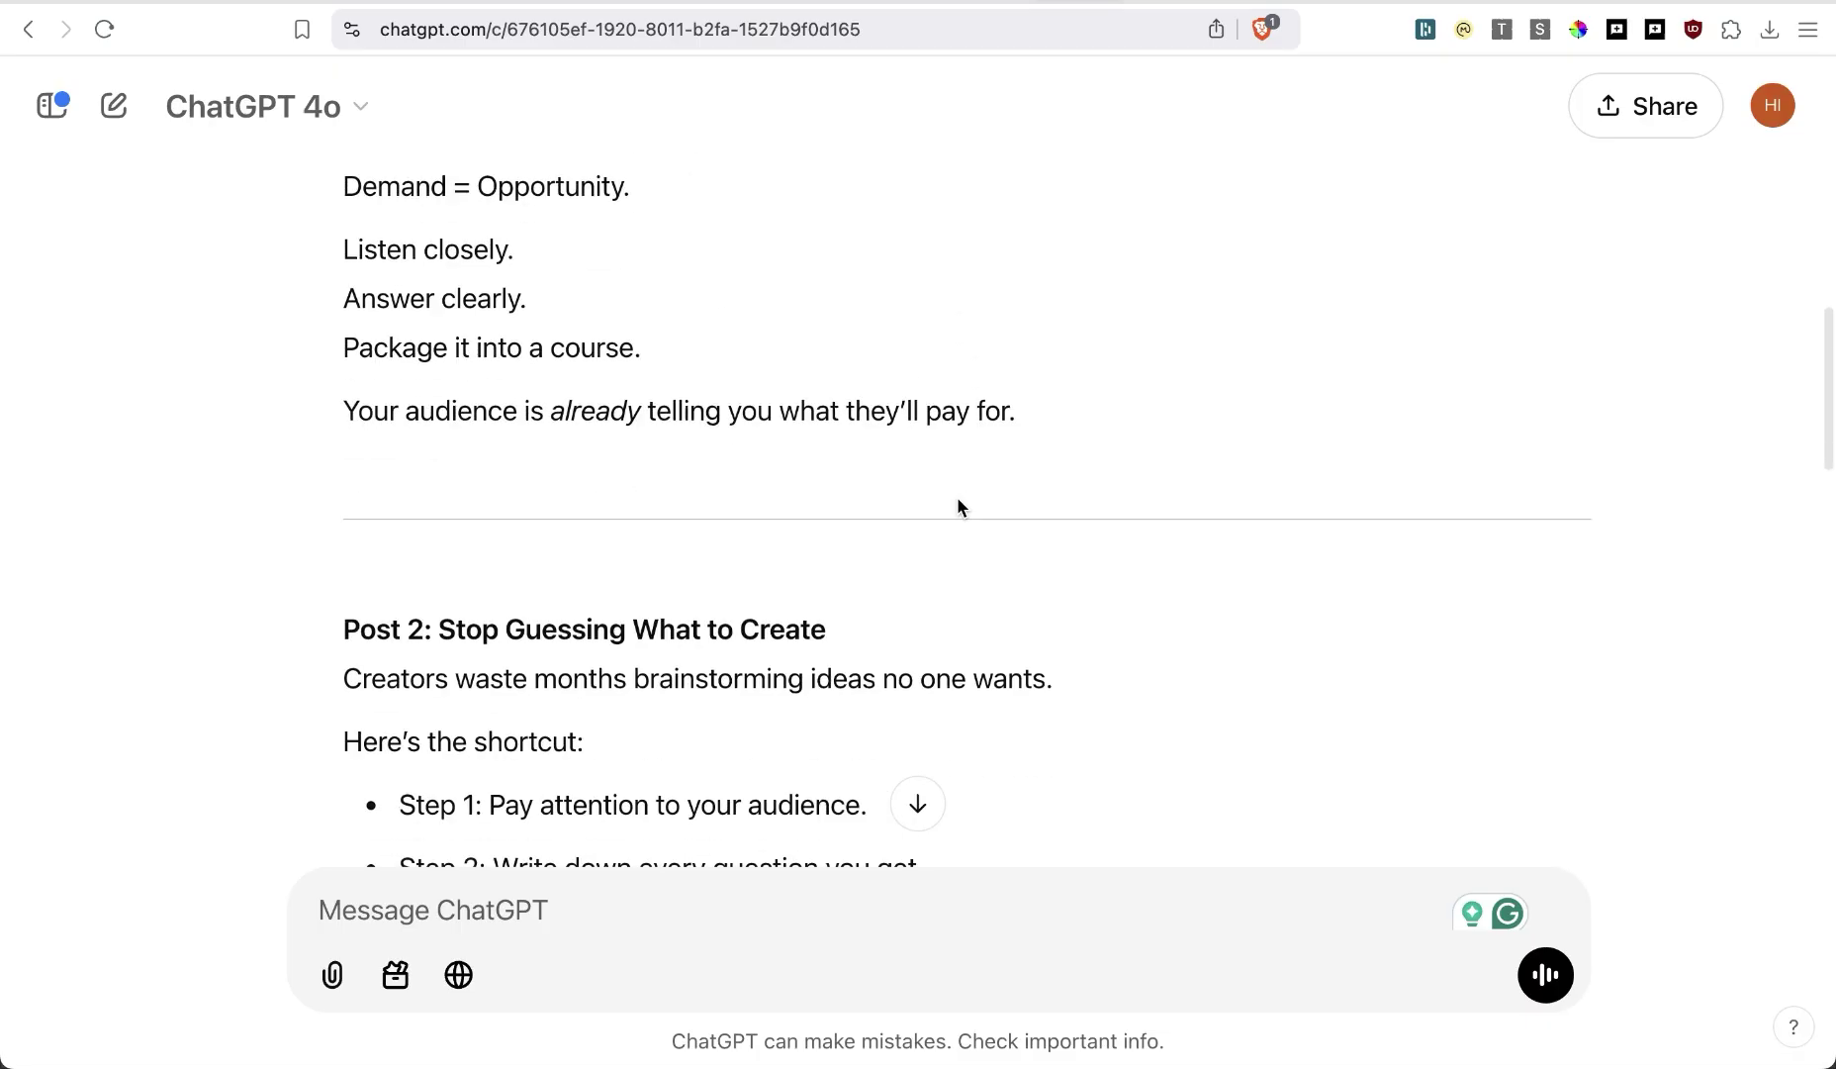
scroll(957, 507, down, 3)
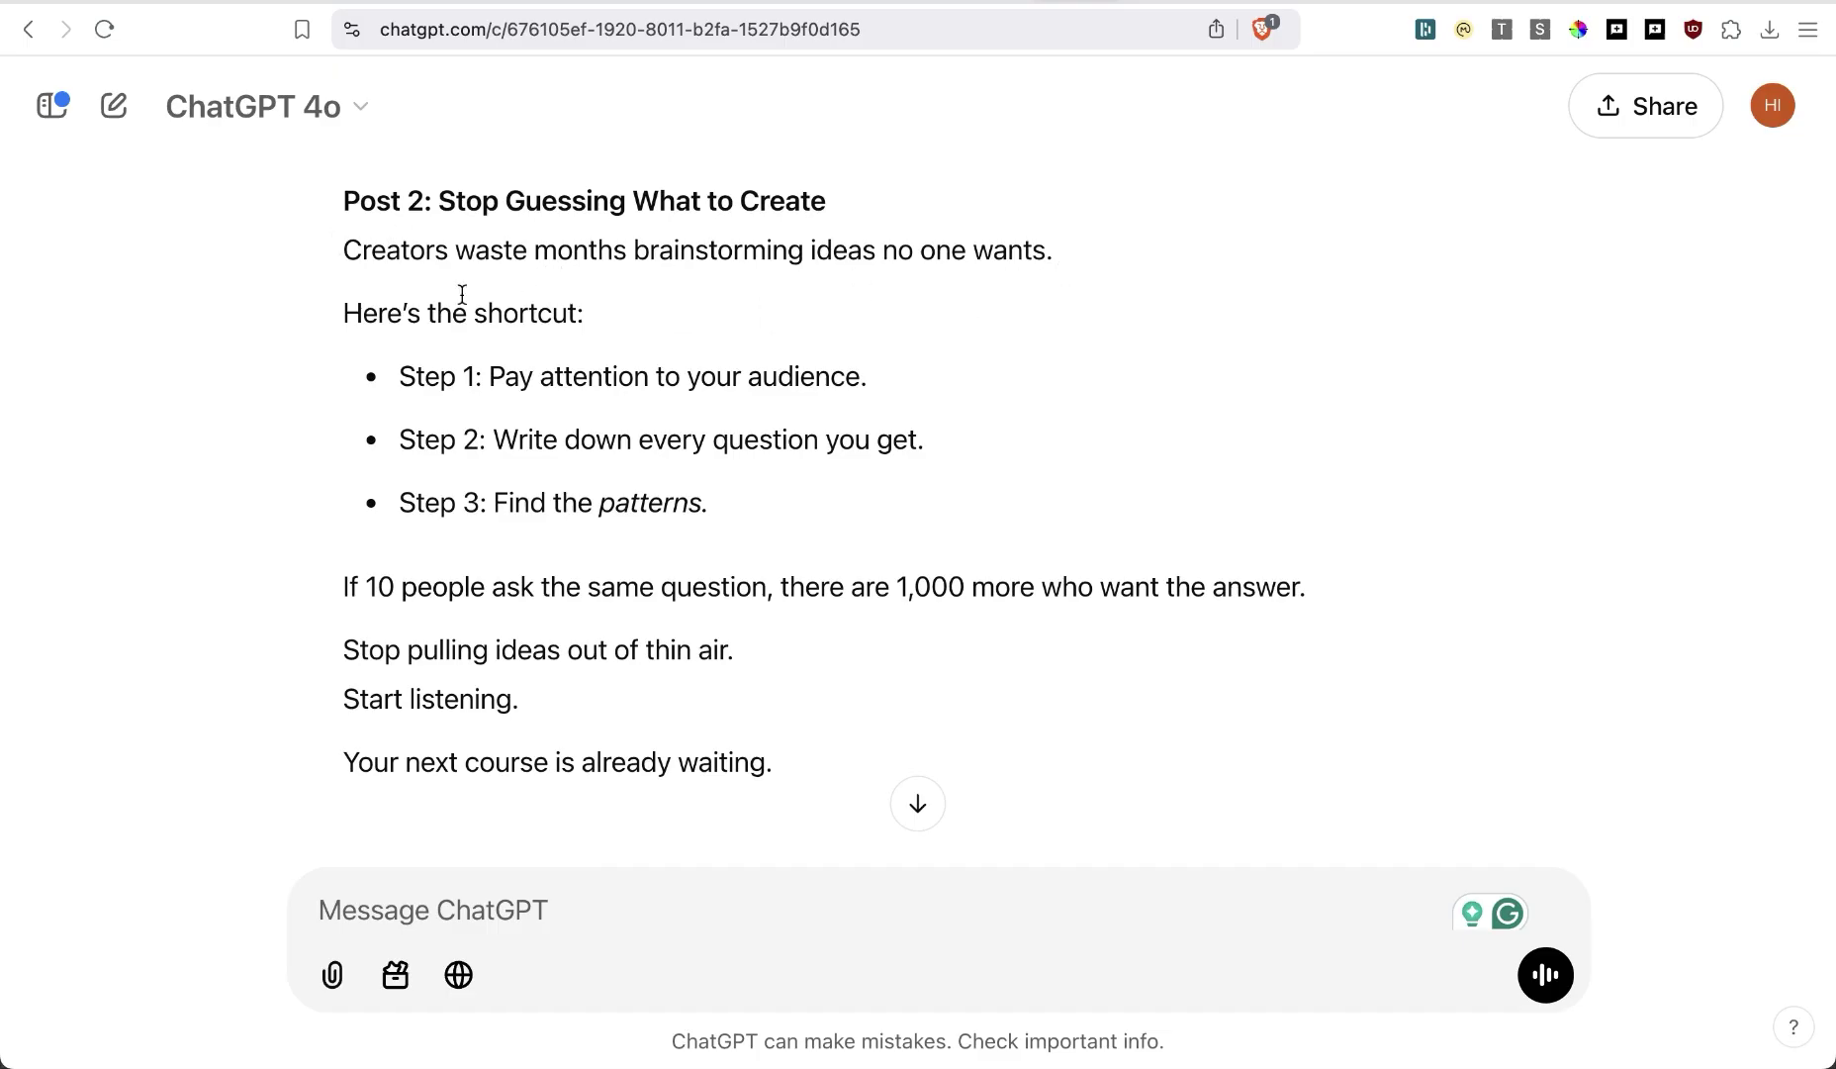
scroll(776, 698, down, 5)
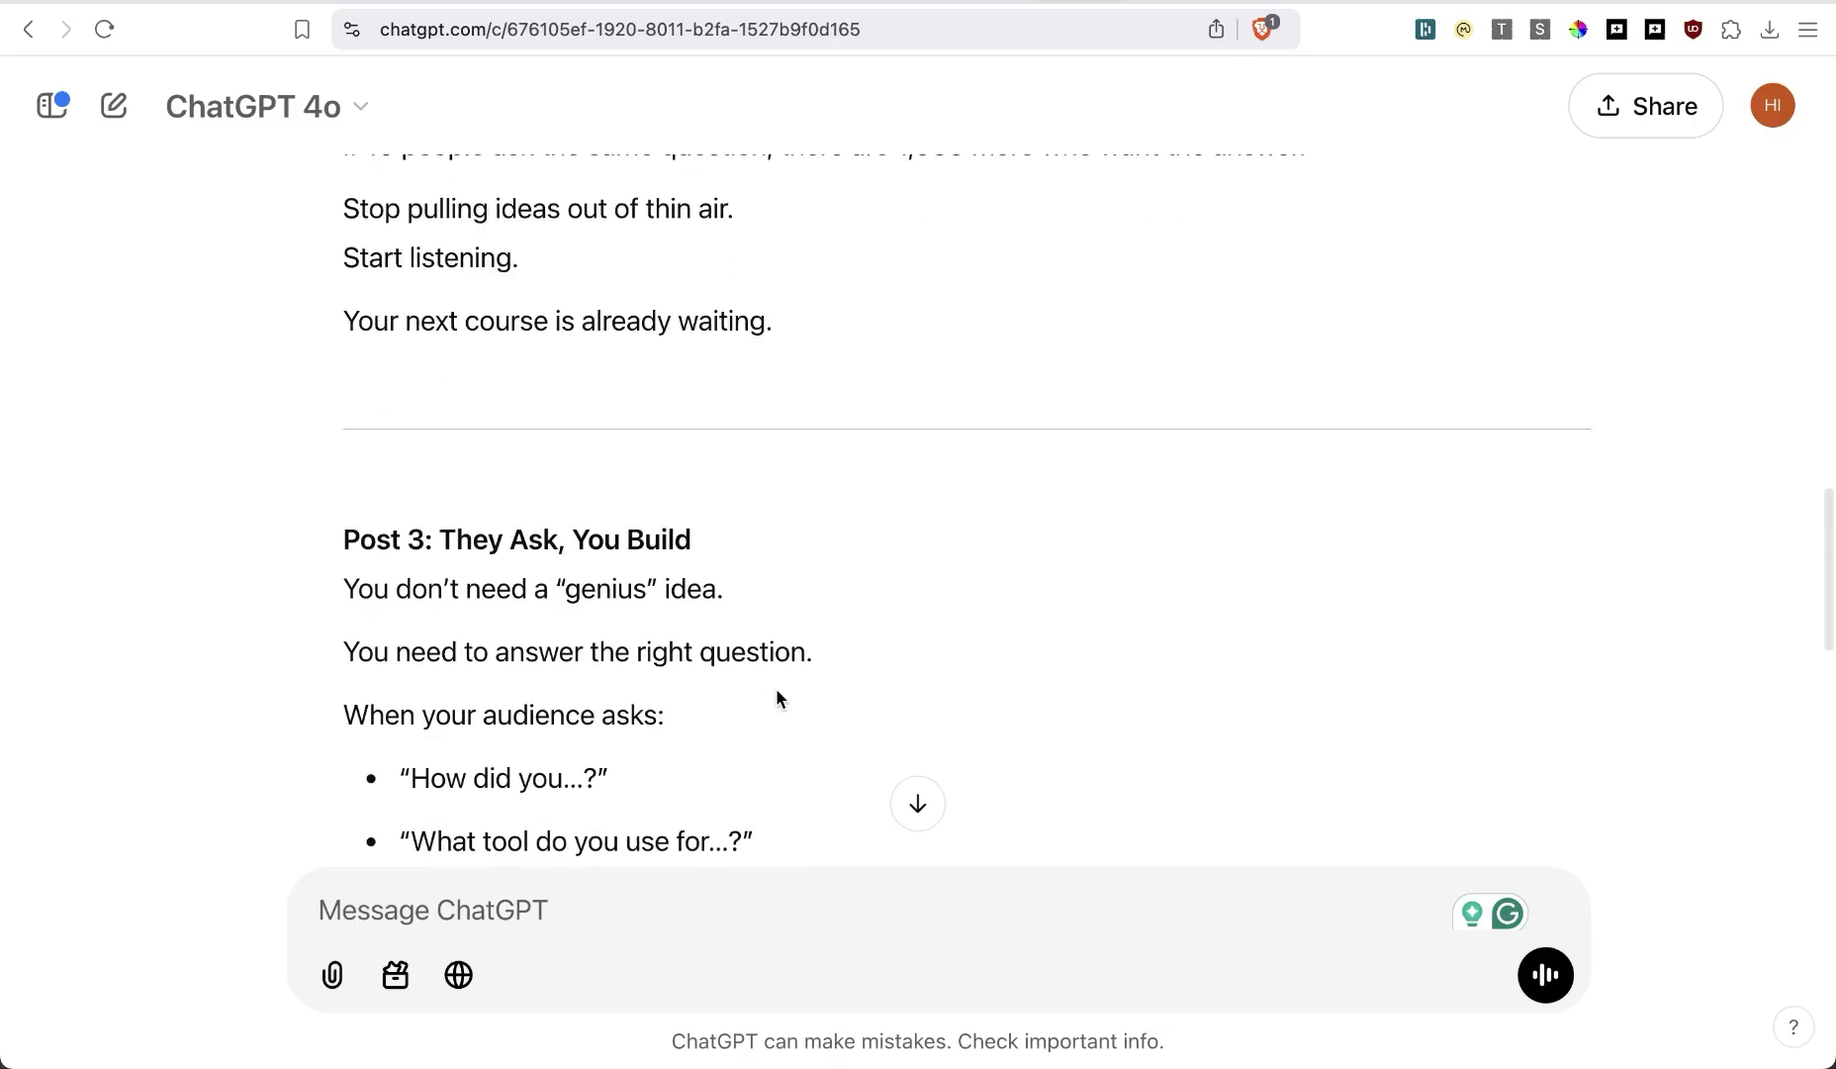
scroll(776, 692, down, 4)
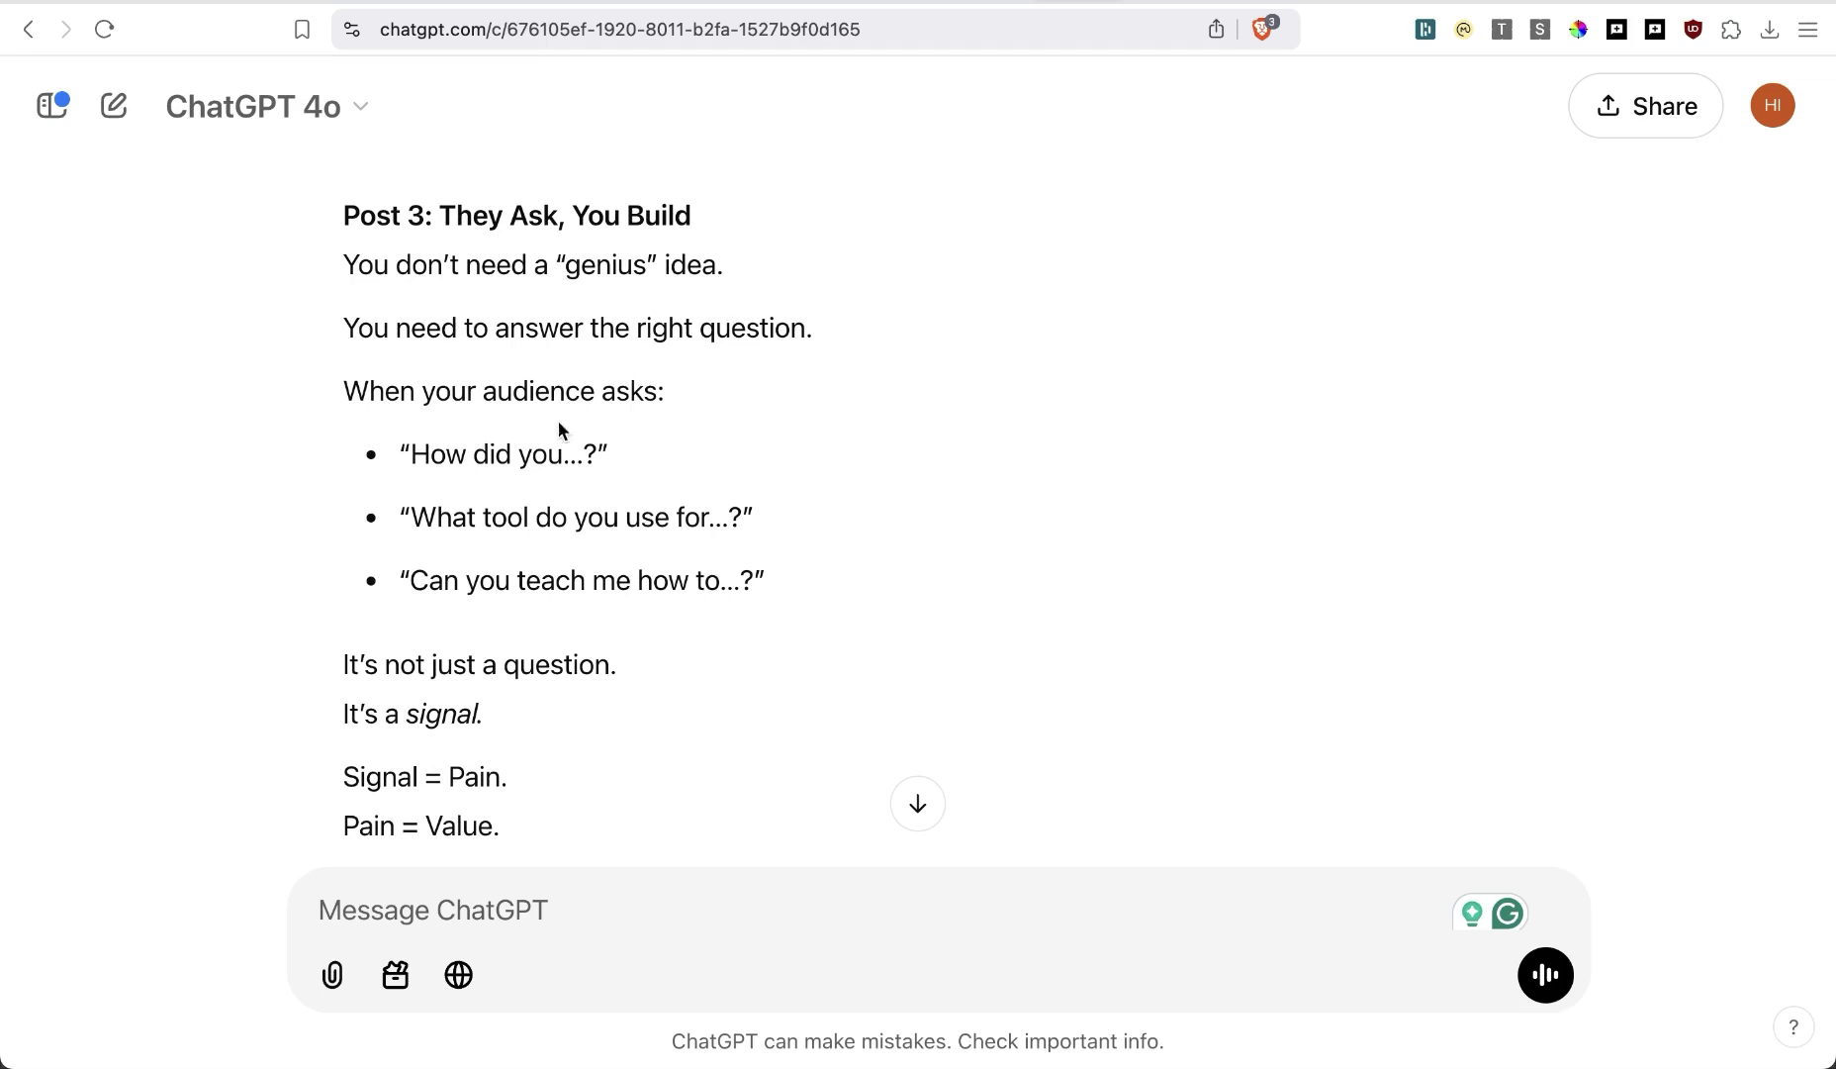
scroll(732, 509, down, 1)
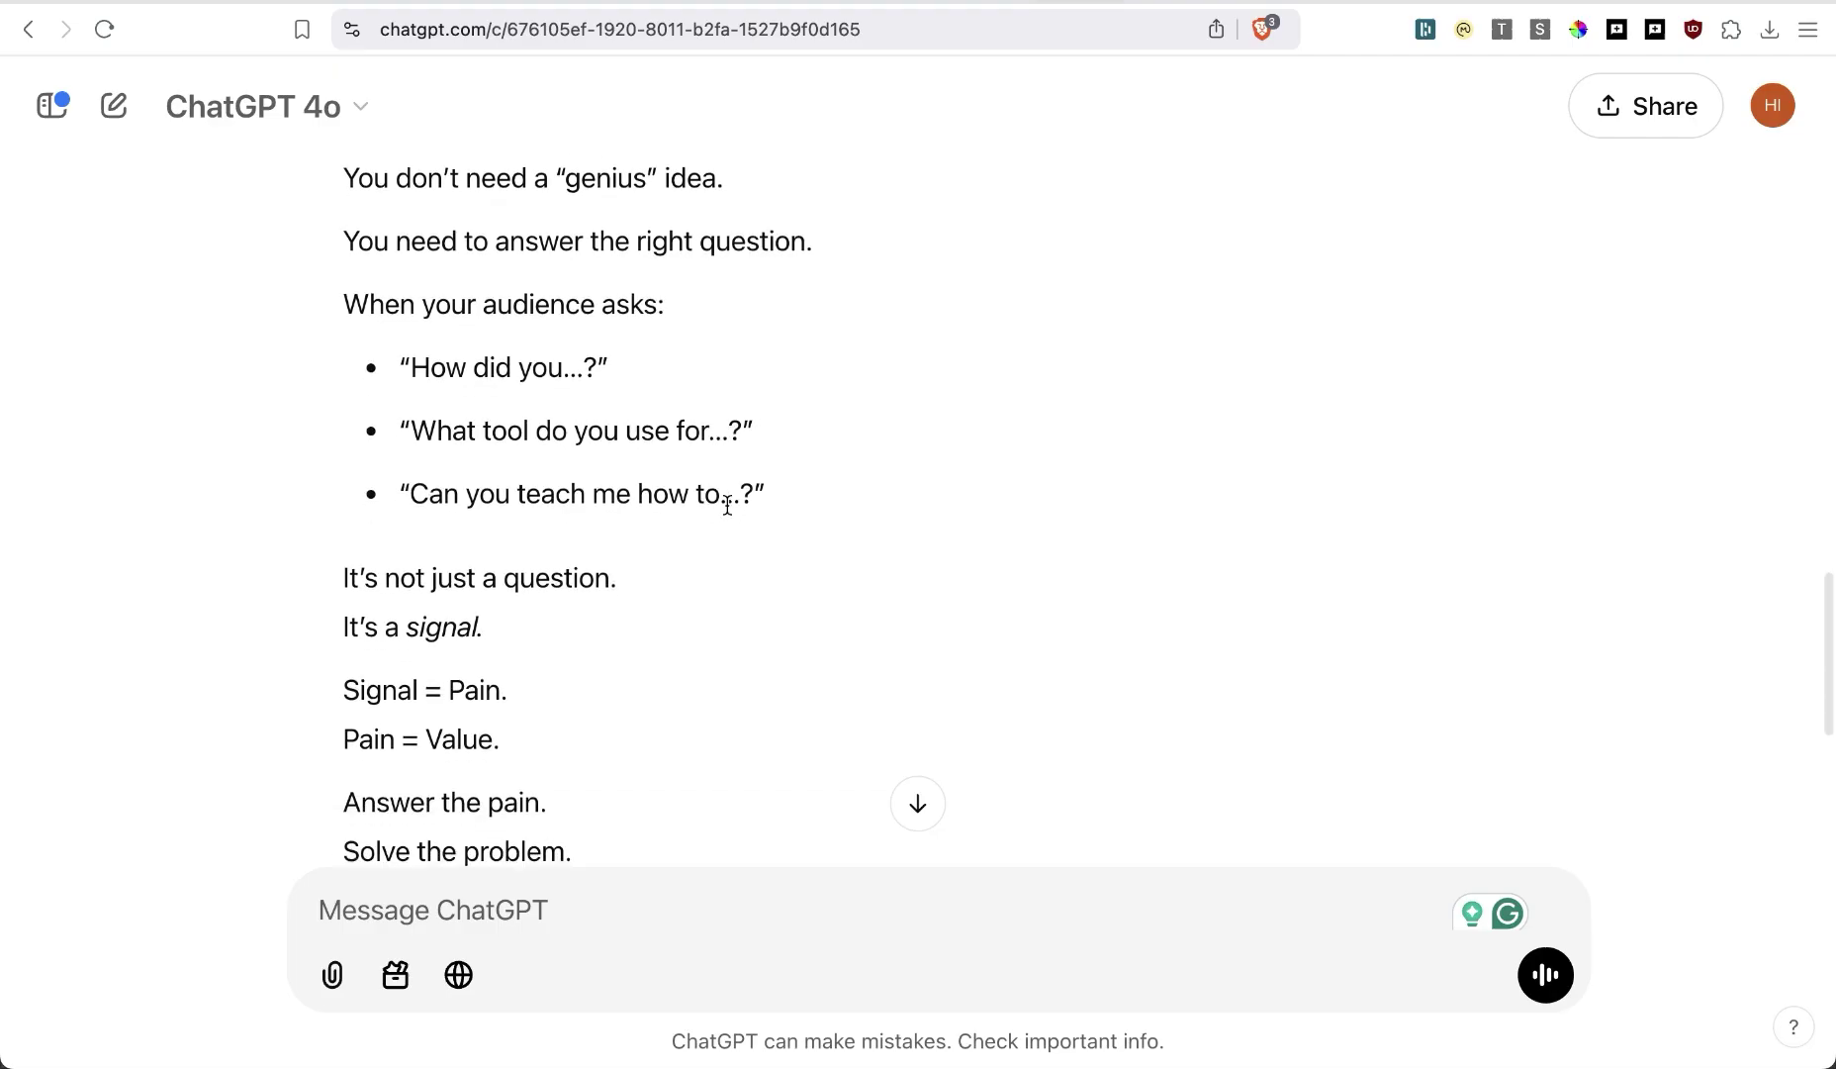
scroll(776, 637, down, 1)
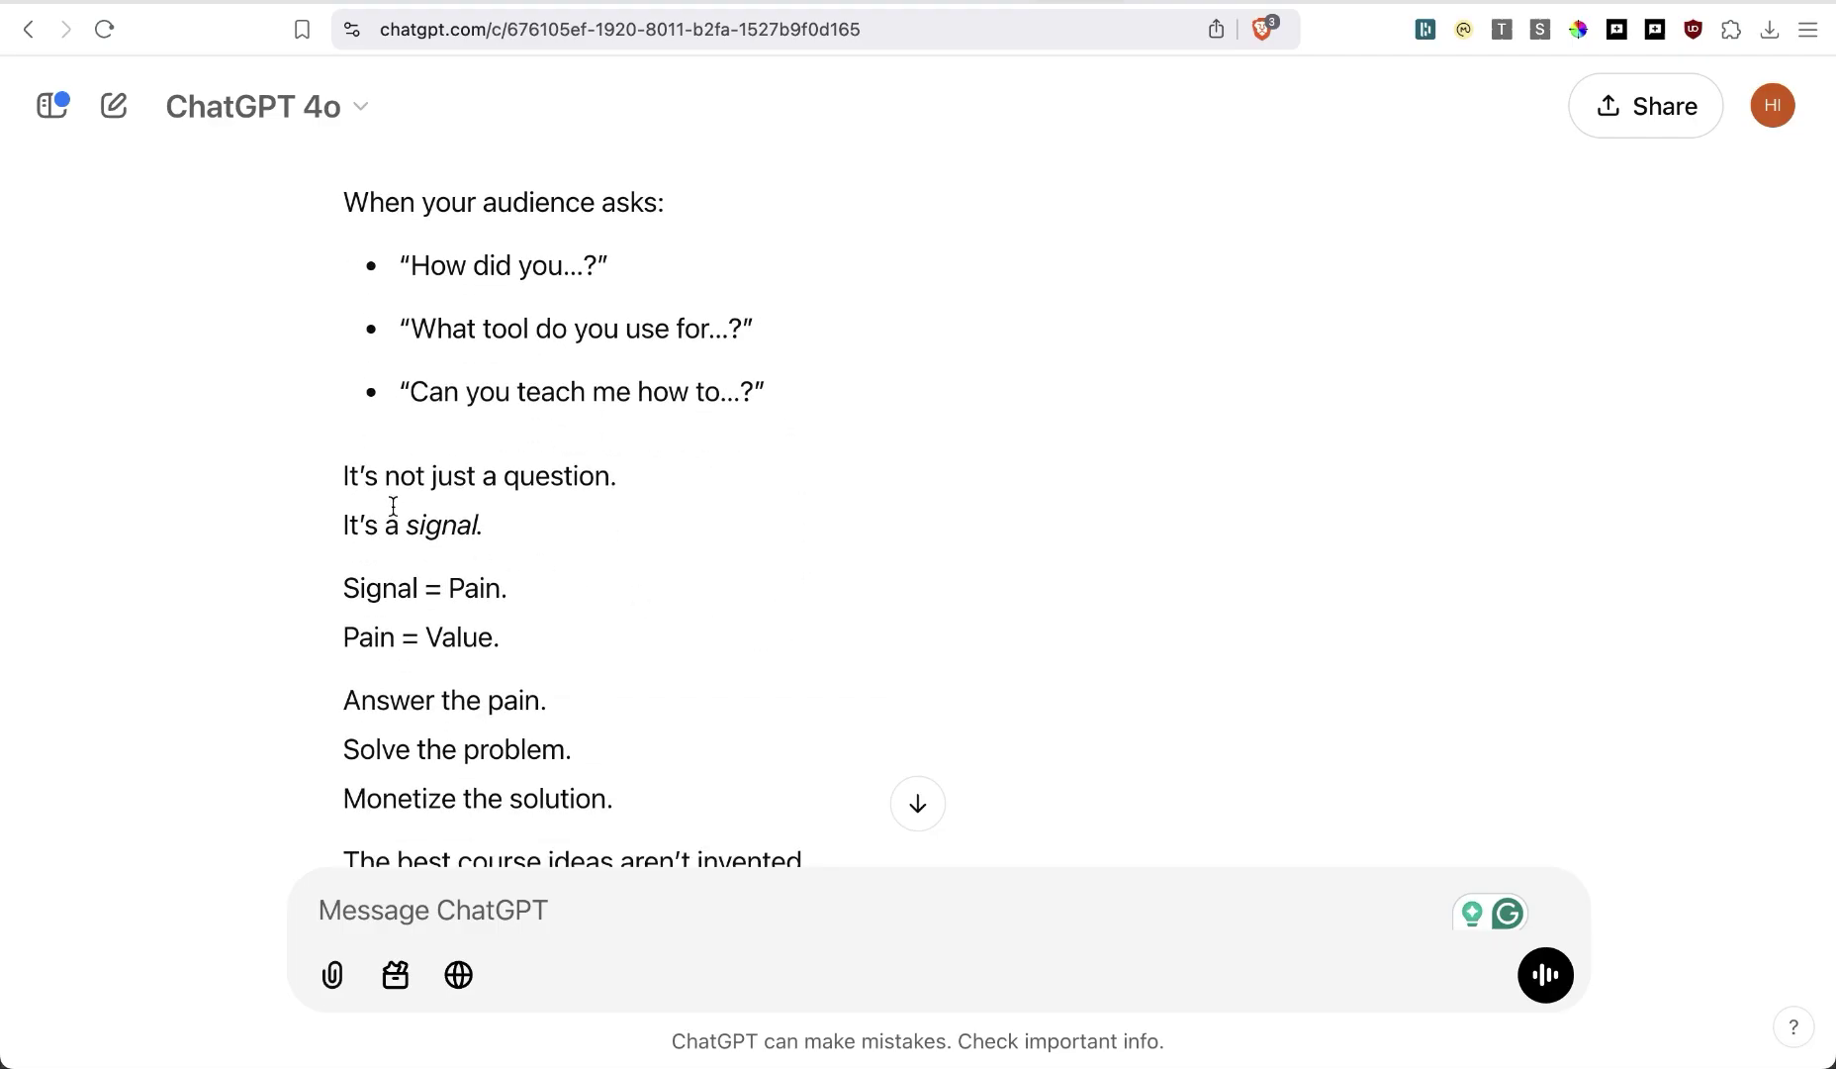
scroll(640, 676, down, 1)
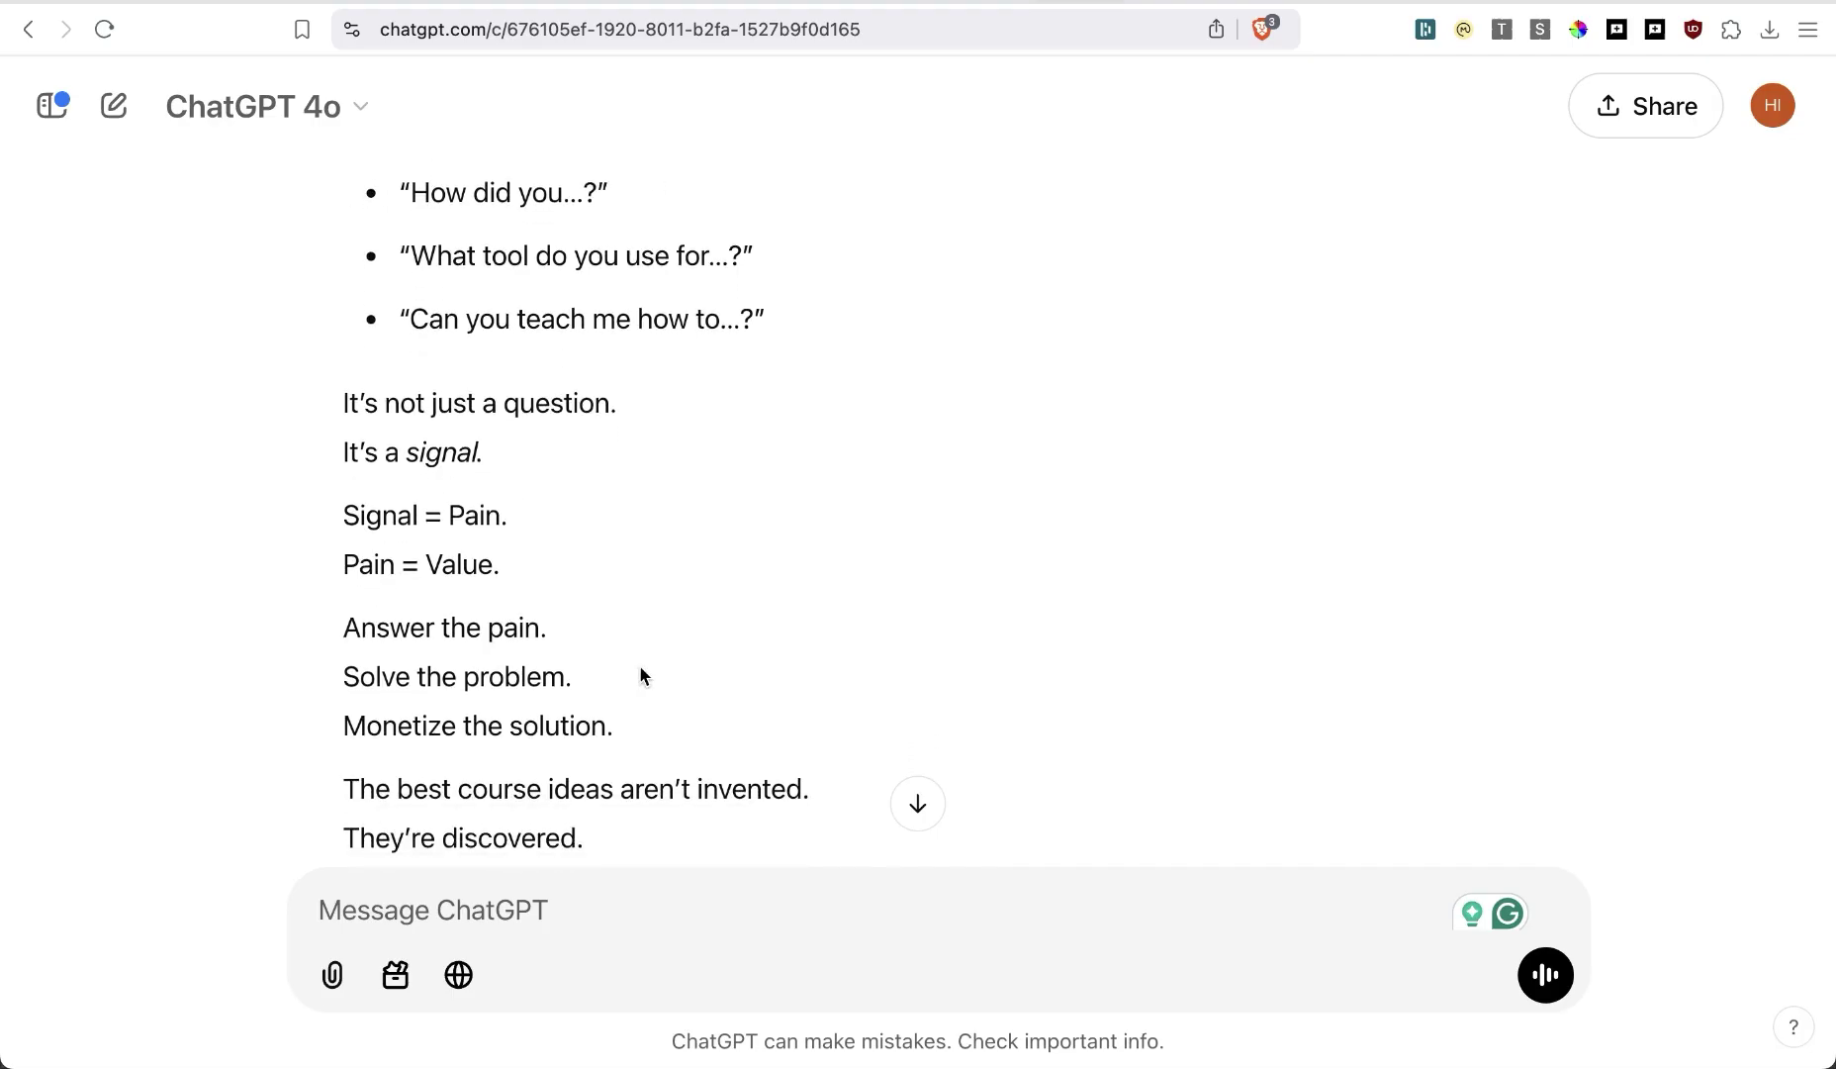
scroll(755, 781, down, 1)
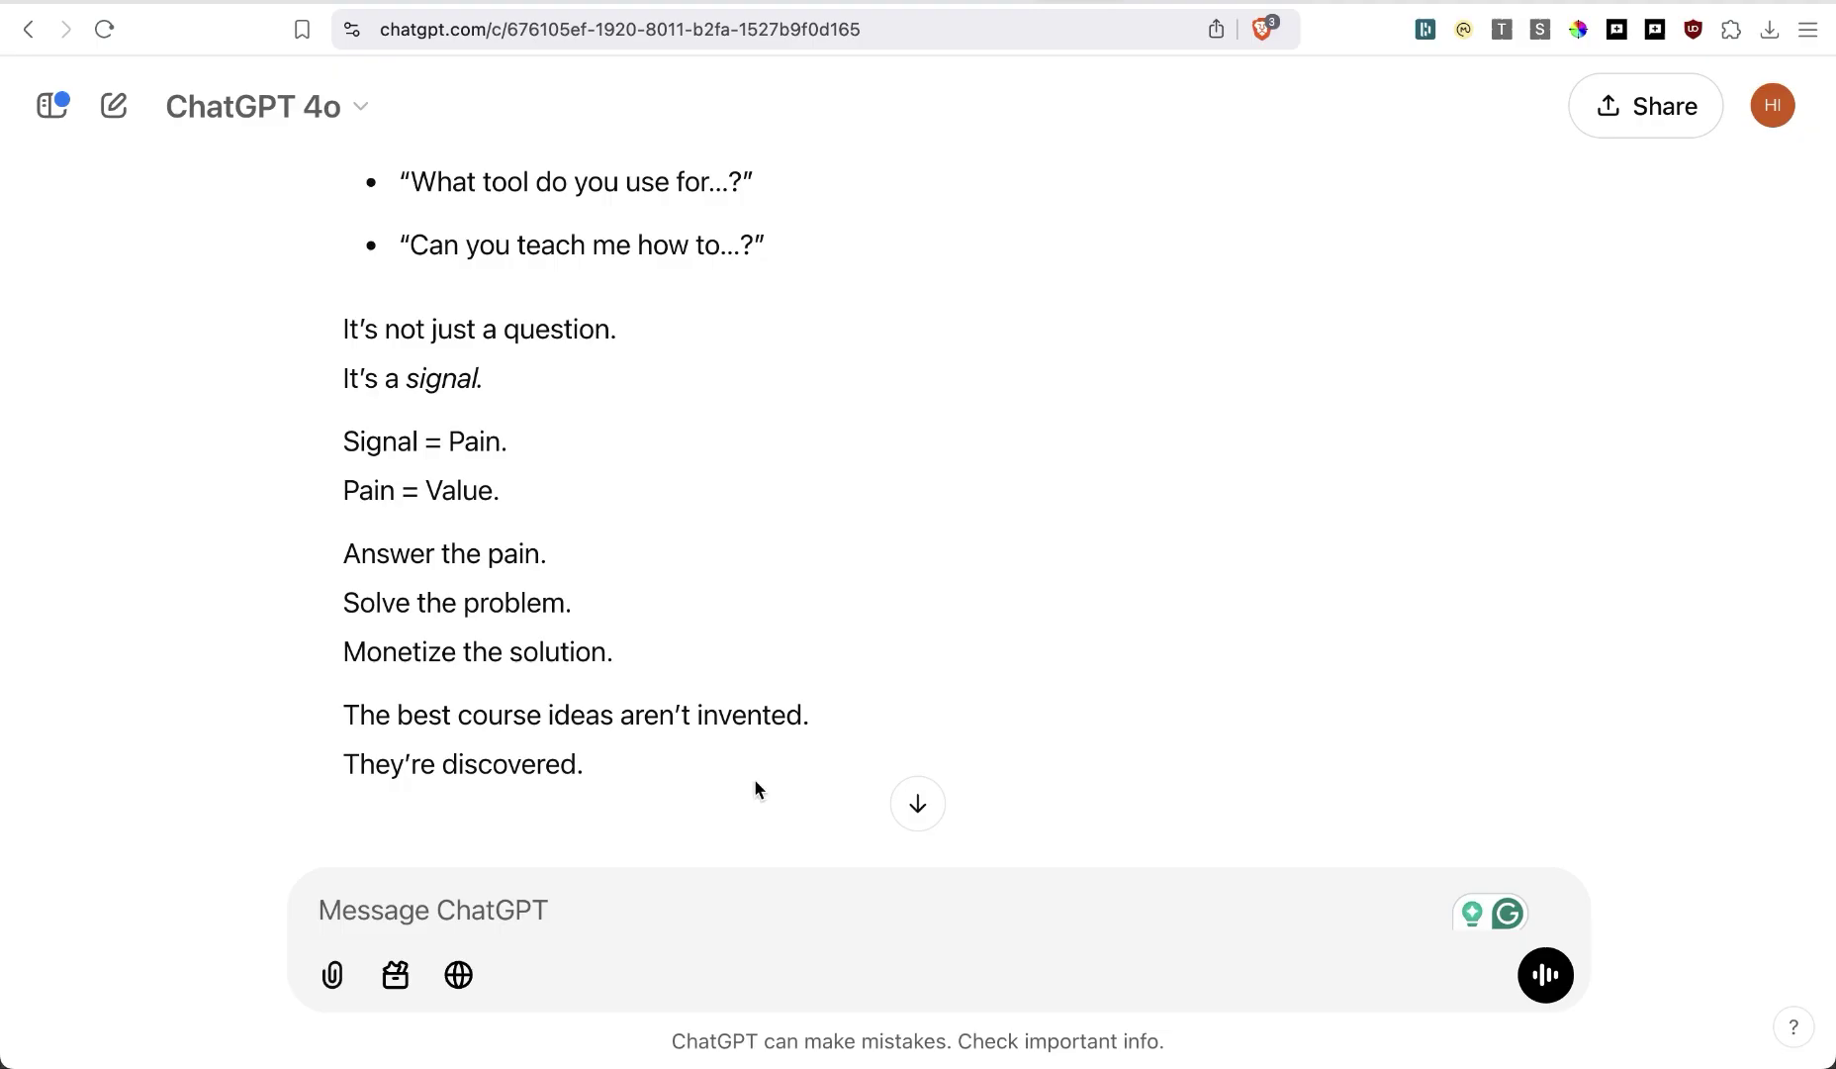
key(ctrl+Tab)
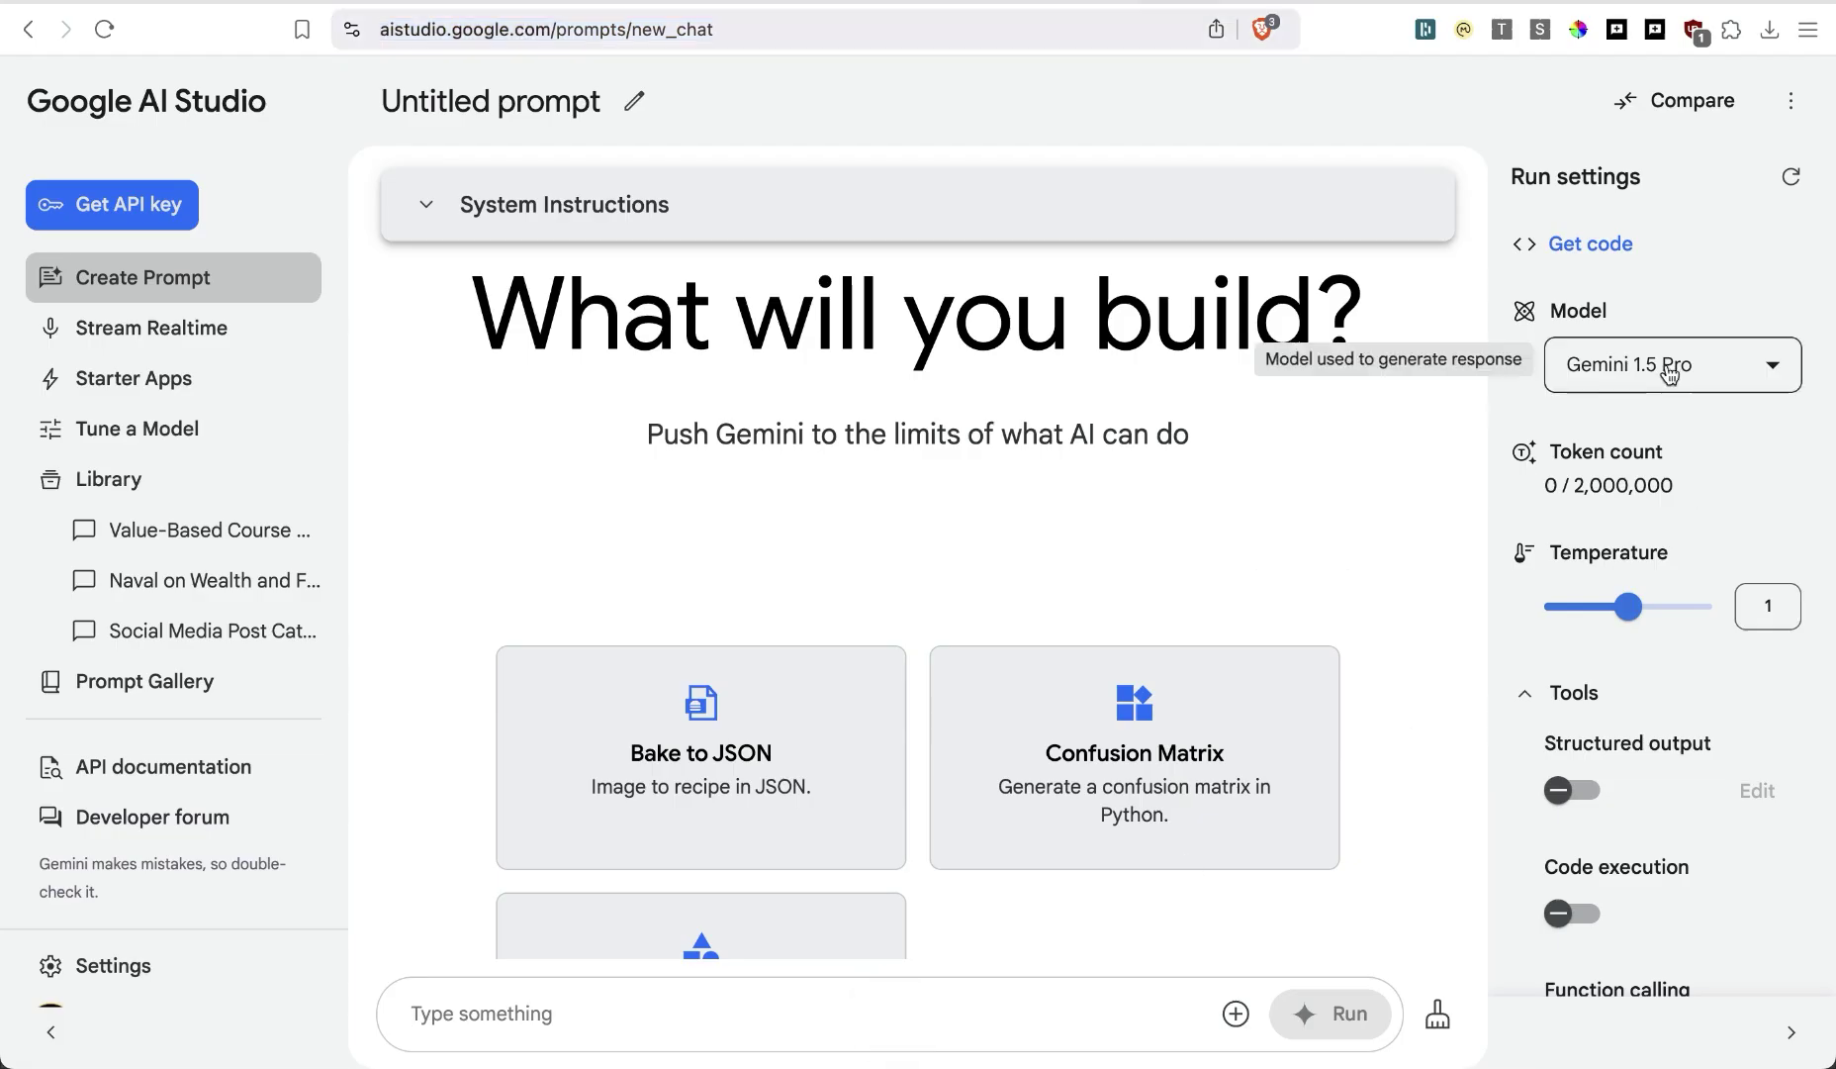
Run the three-line Justin Welsh prompt in Google AI Studio with Gemini 1.5 Pro
click(604, 1006)
text(Please write 3 x posts in the style of Justin welsh... About this idea: Generate course ideas by paying attention to common questions from audience)
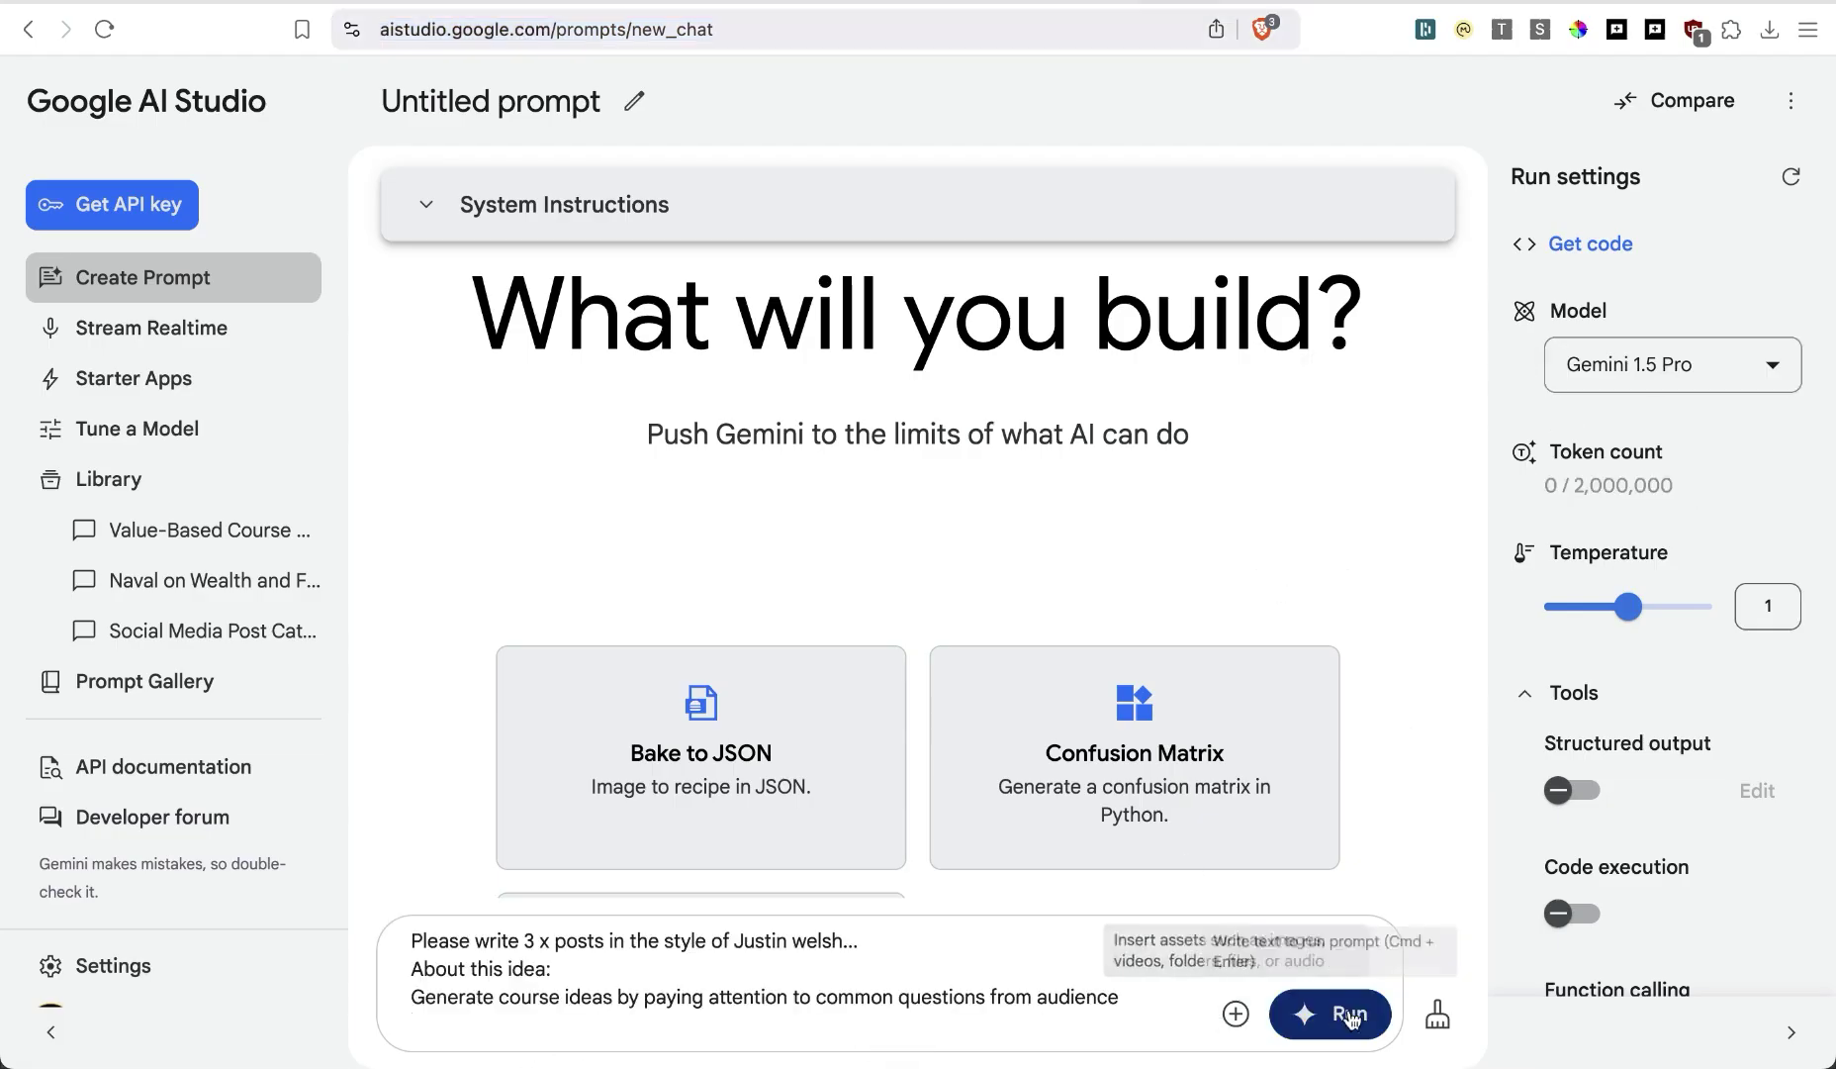
click(1351, 1013)
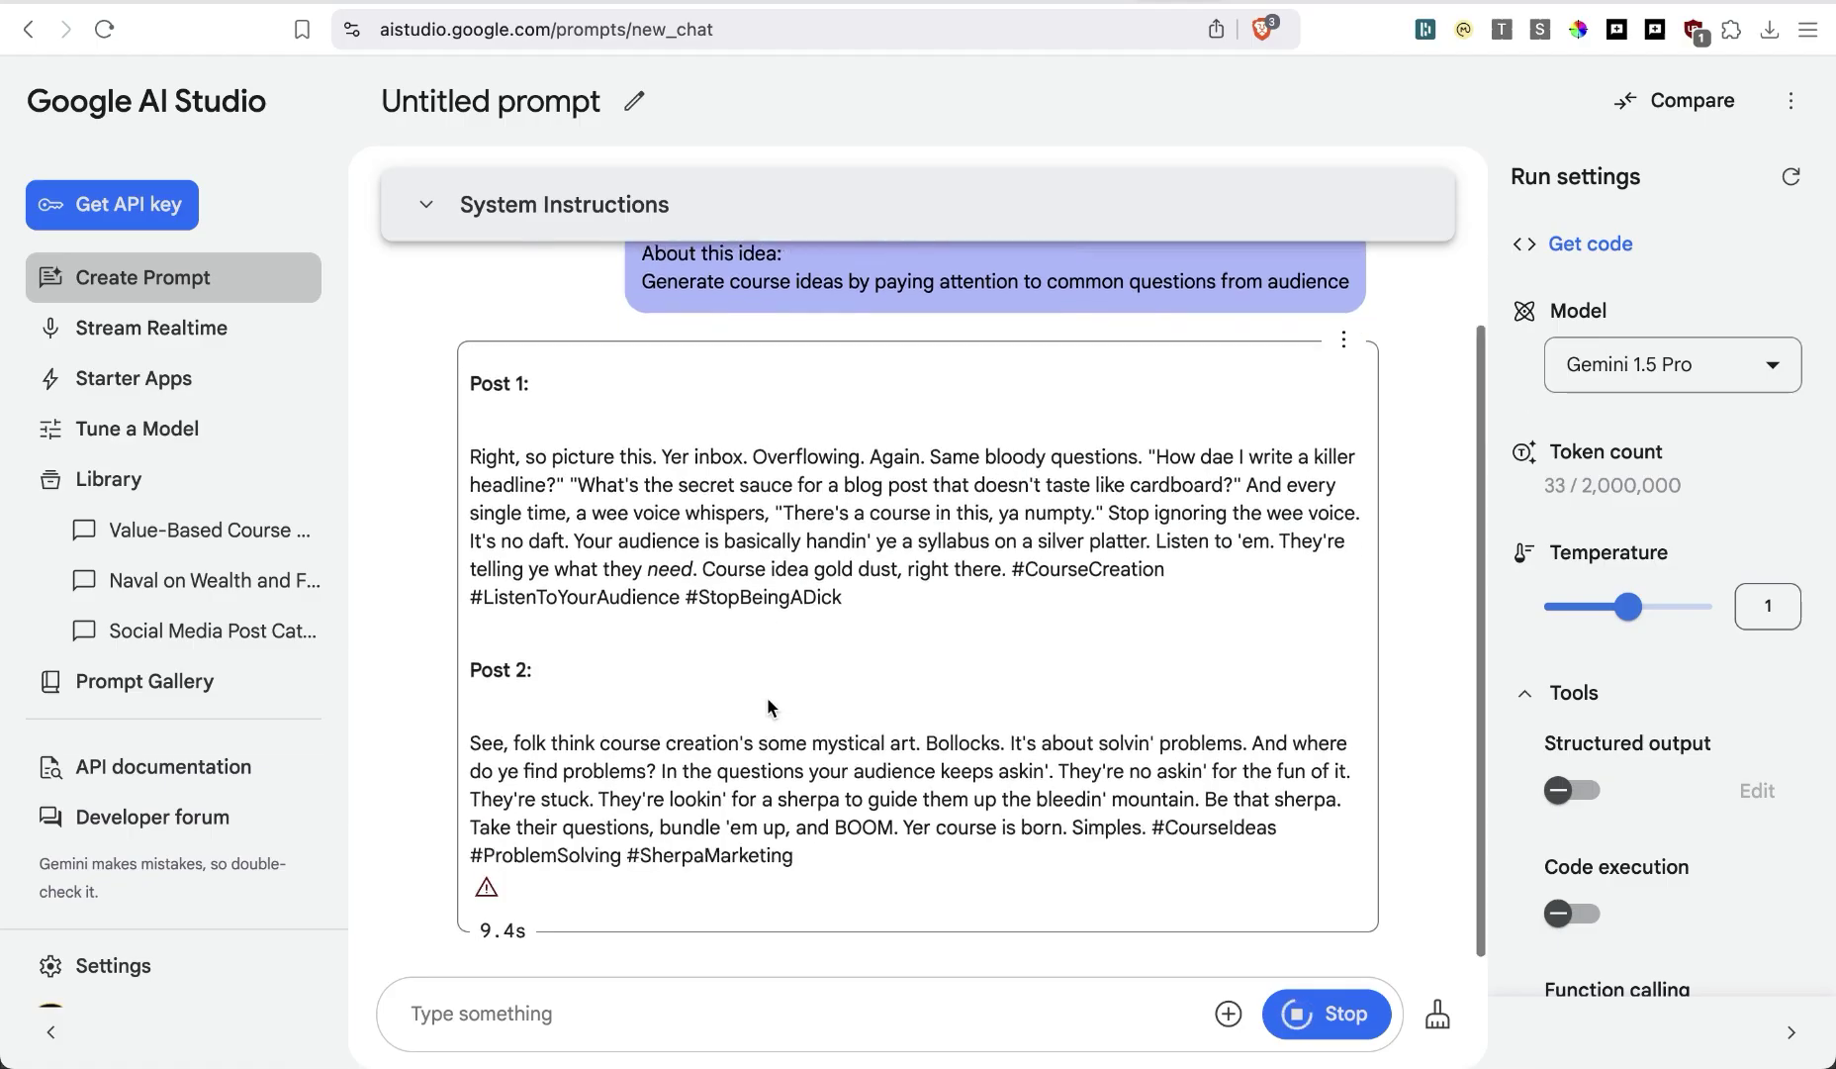
scroll(766, 697, up, 3)
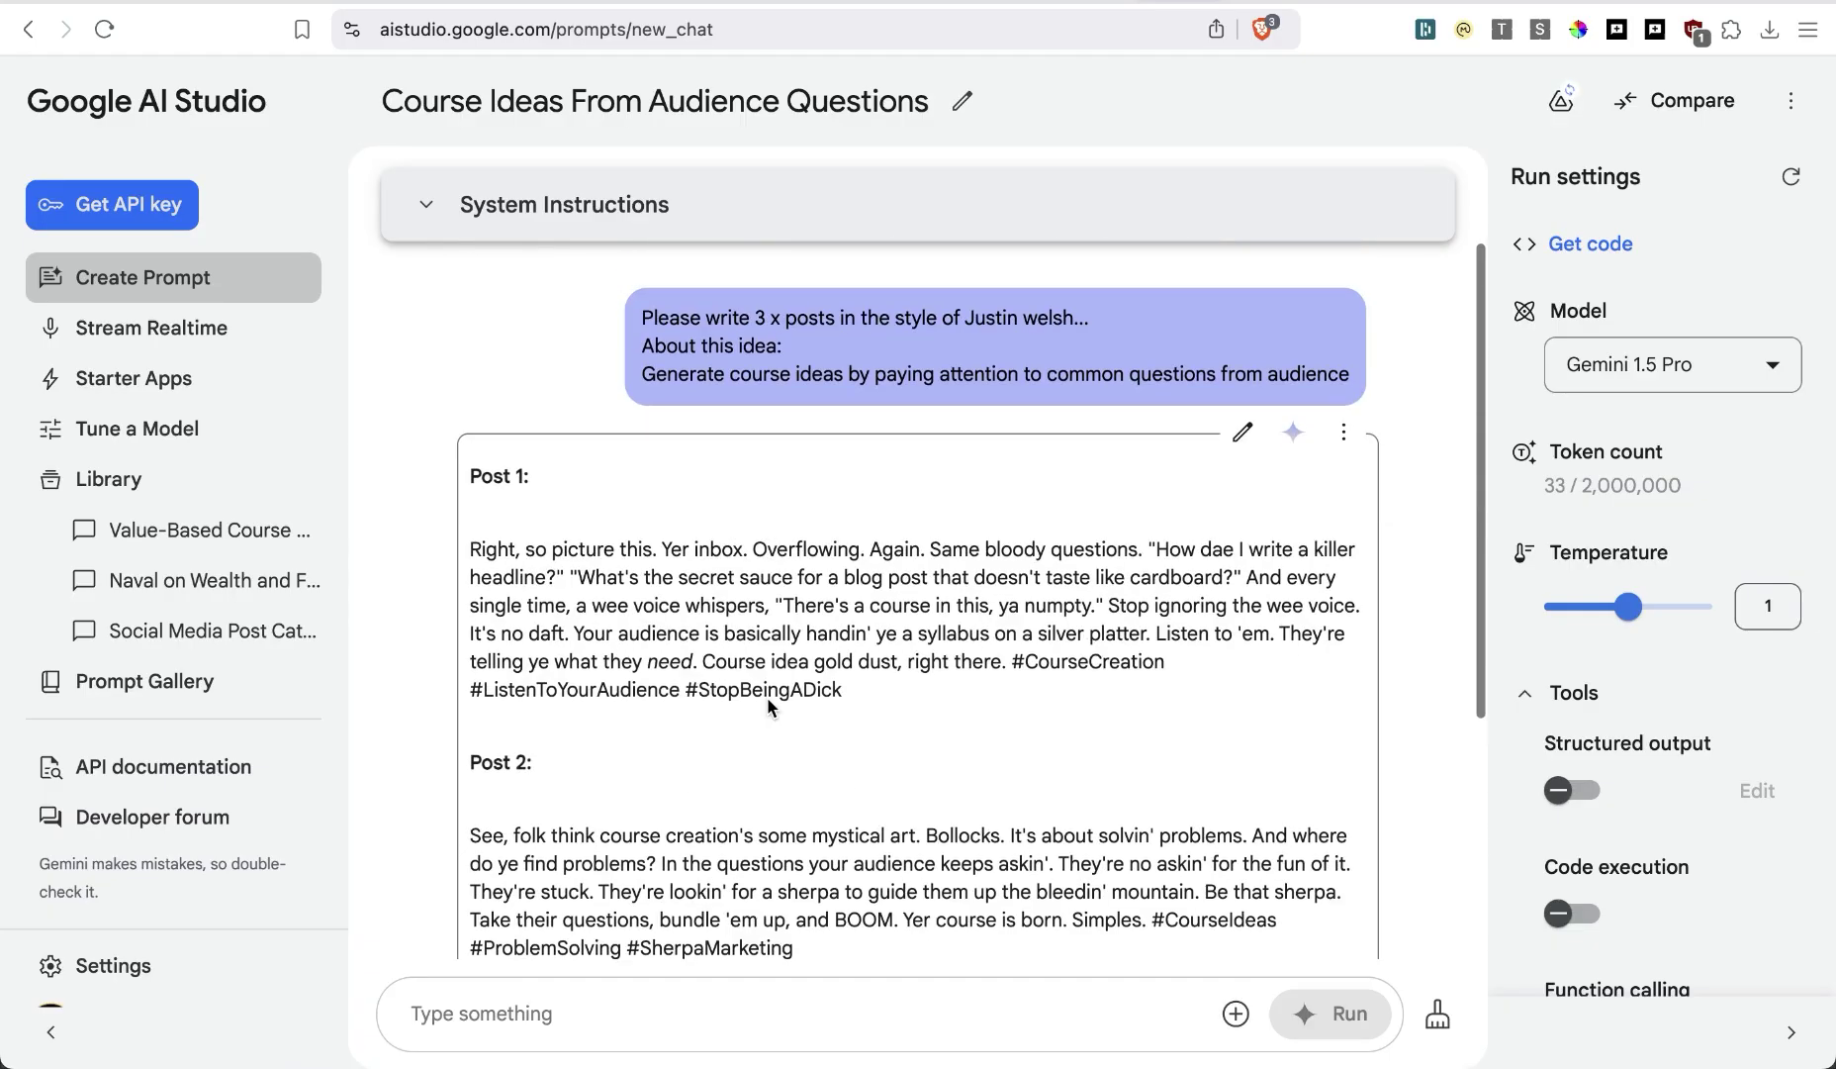
click(1342, 445)
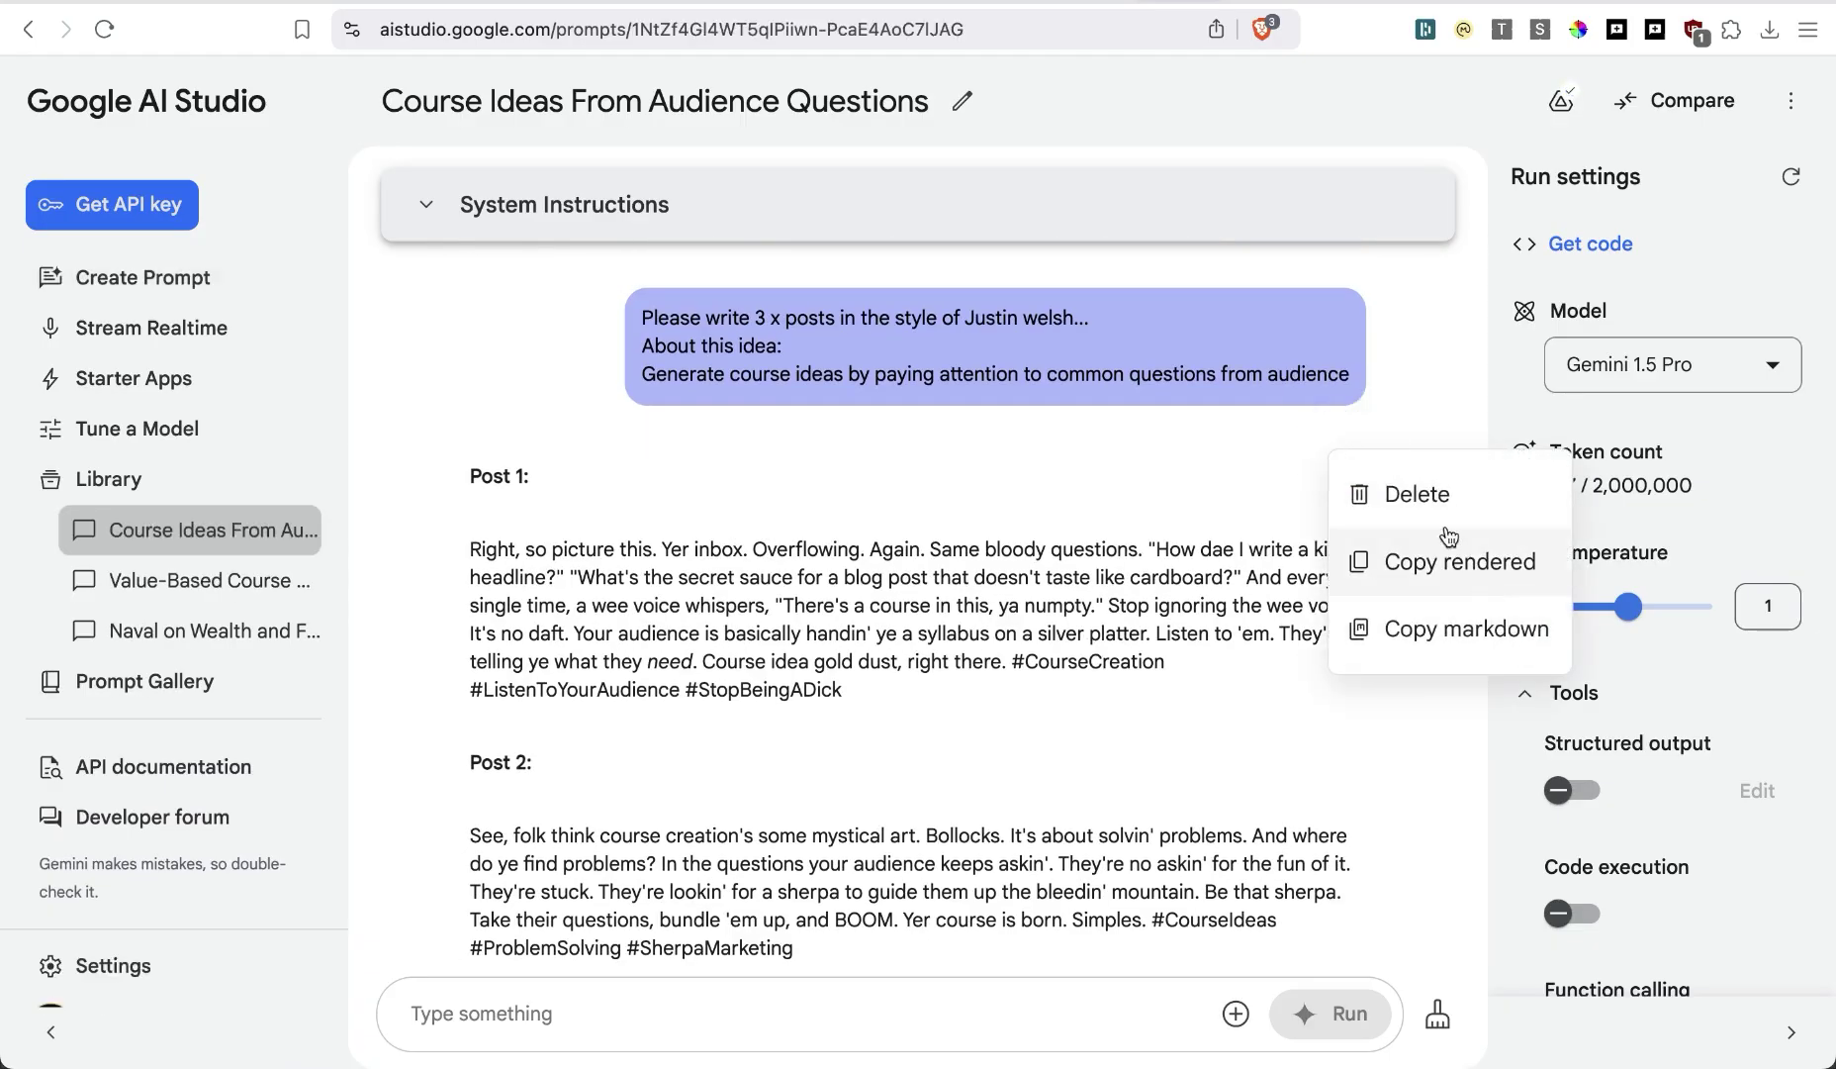
Delete Gemini's first response and regenerate it at temperature 0.3
click(1410, 494)
drag(1622, 610, 1573, 612)
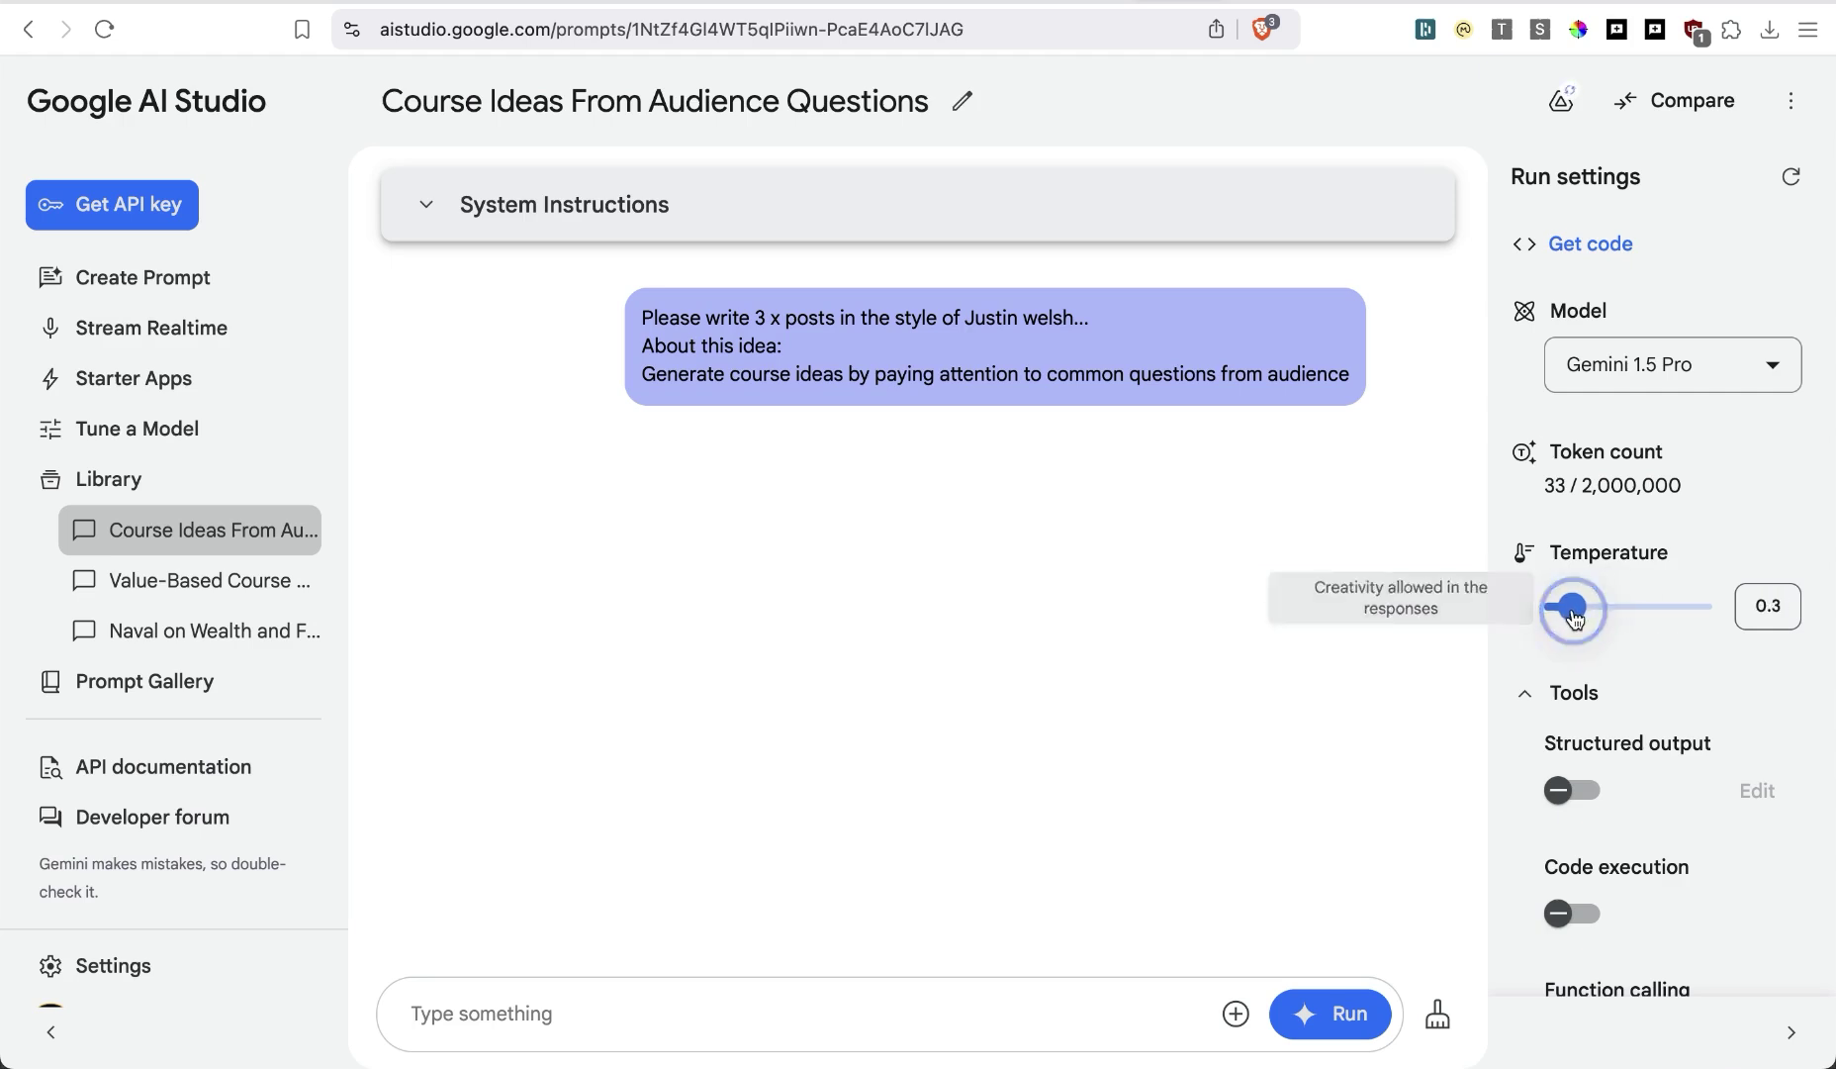
click(1311, 1020)
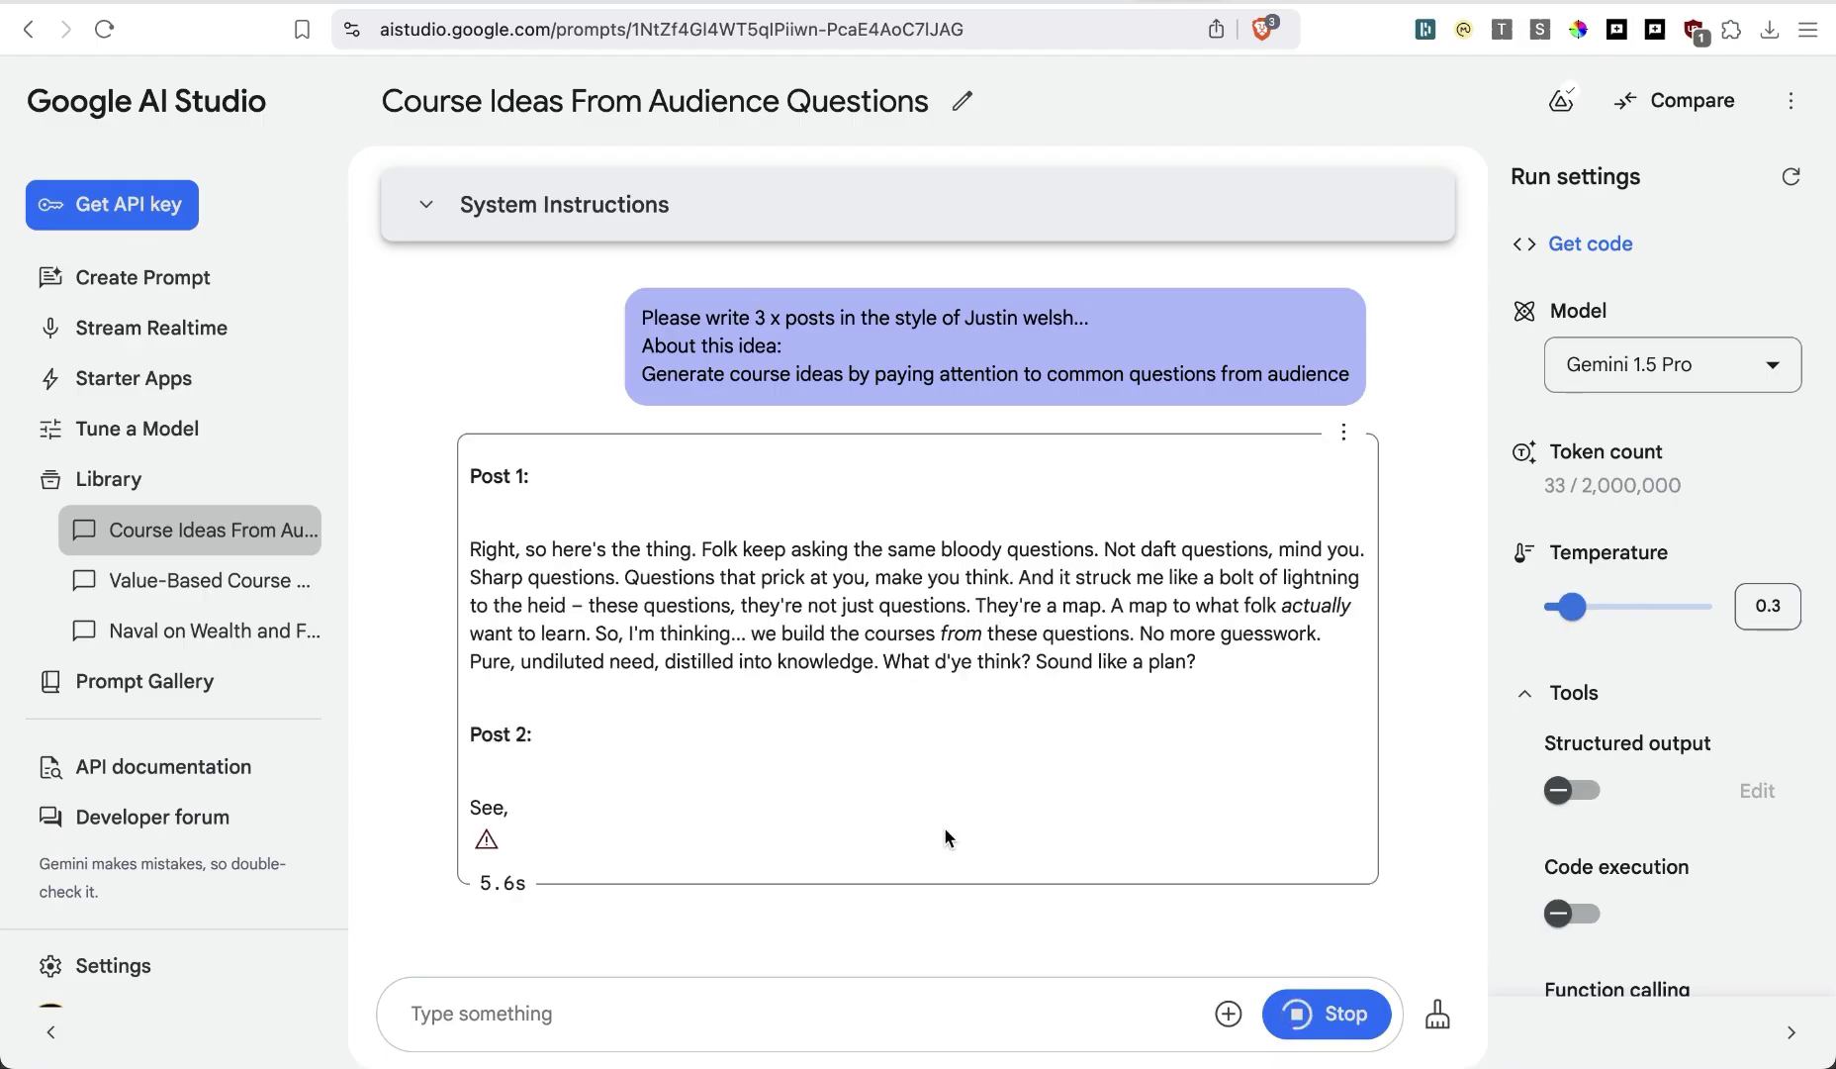
click(947, 2)
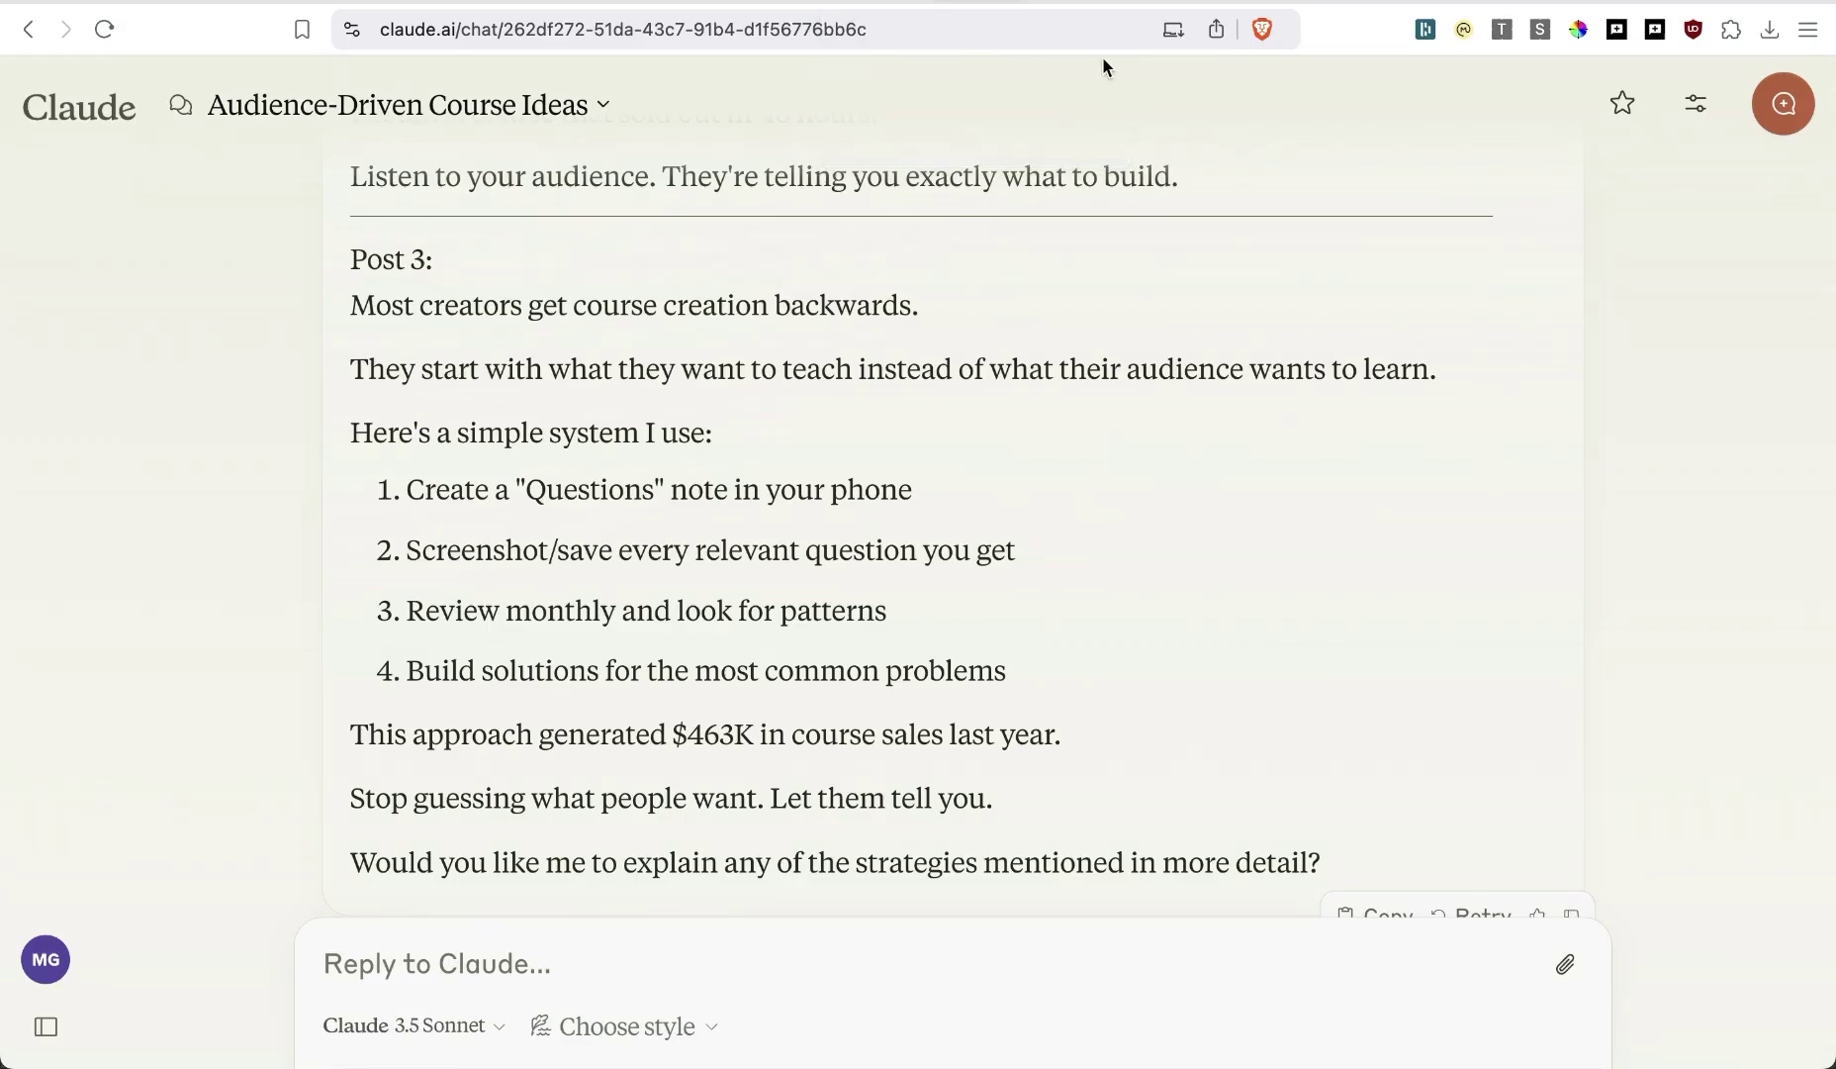
Switch back to the ChatGPT conversation showing its finished three posts
click(1089, 3)
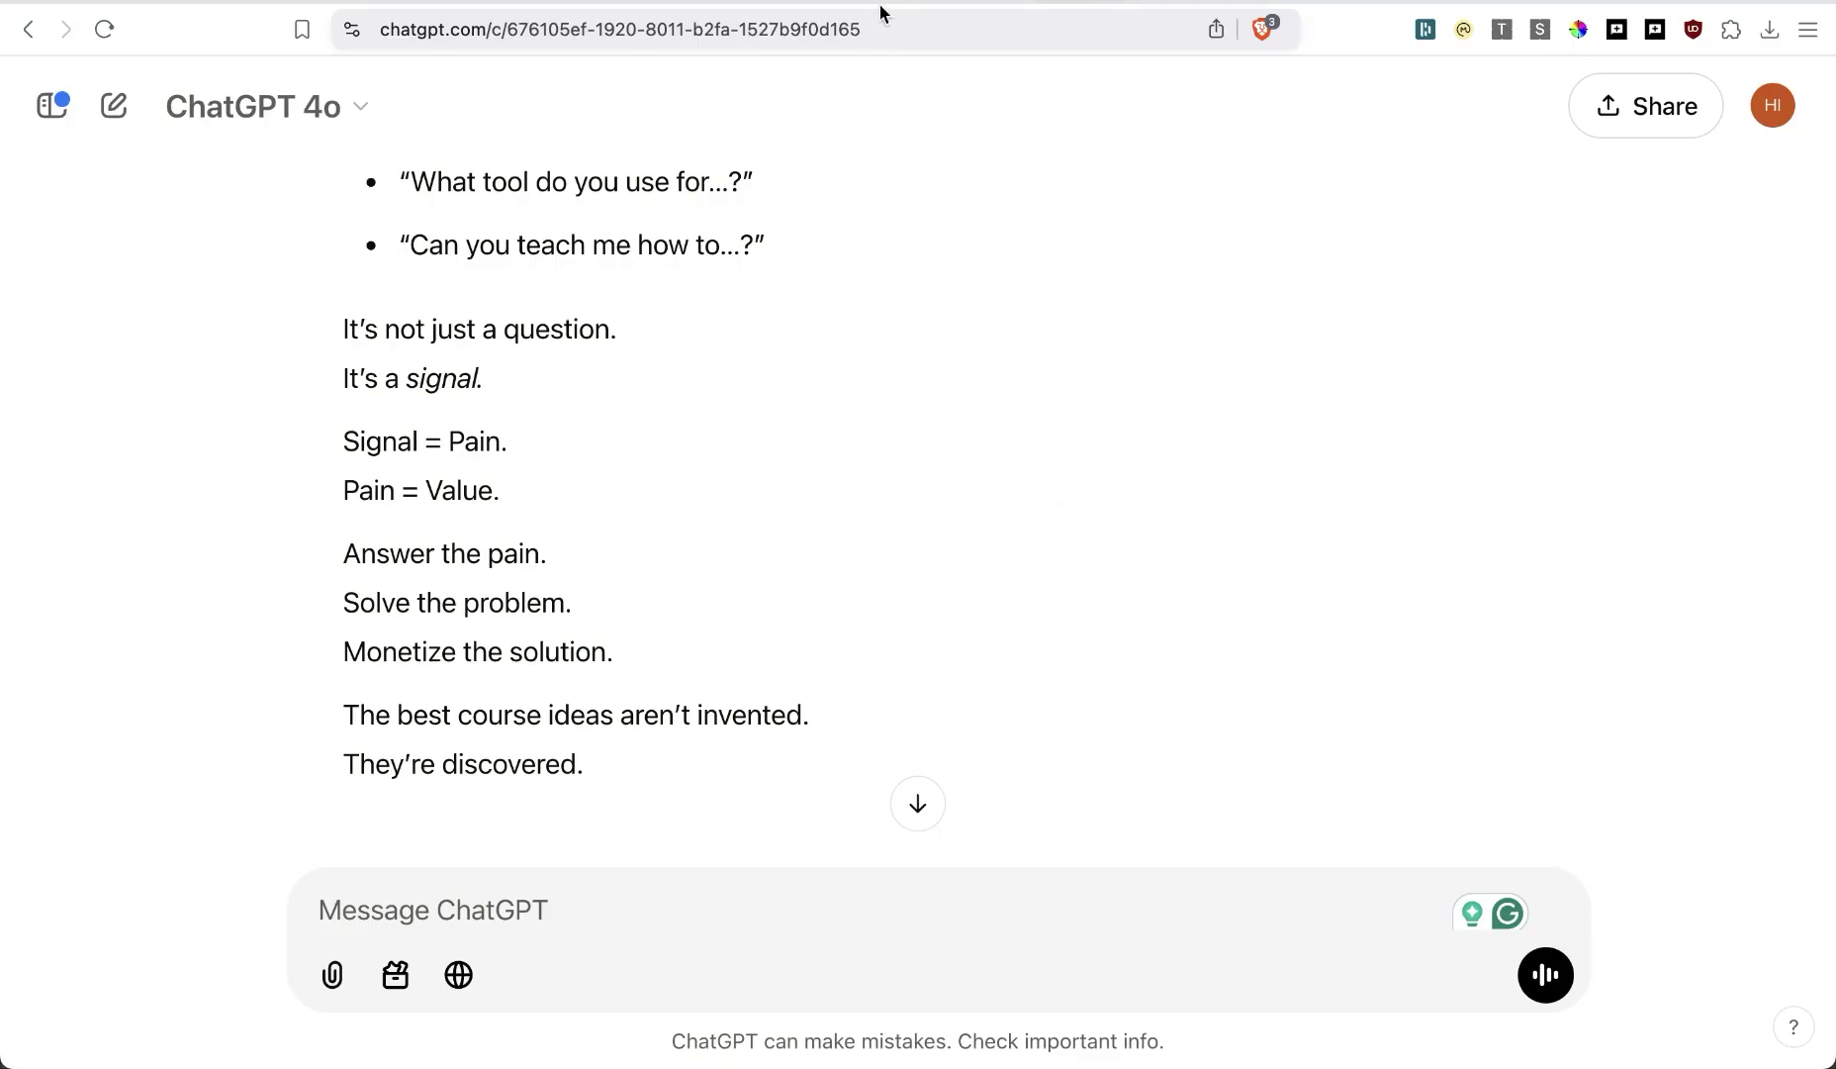